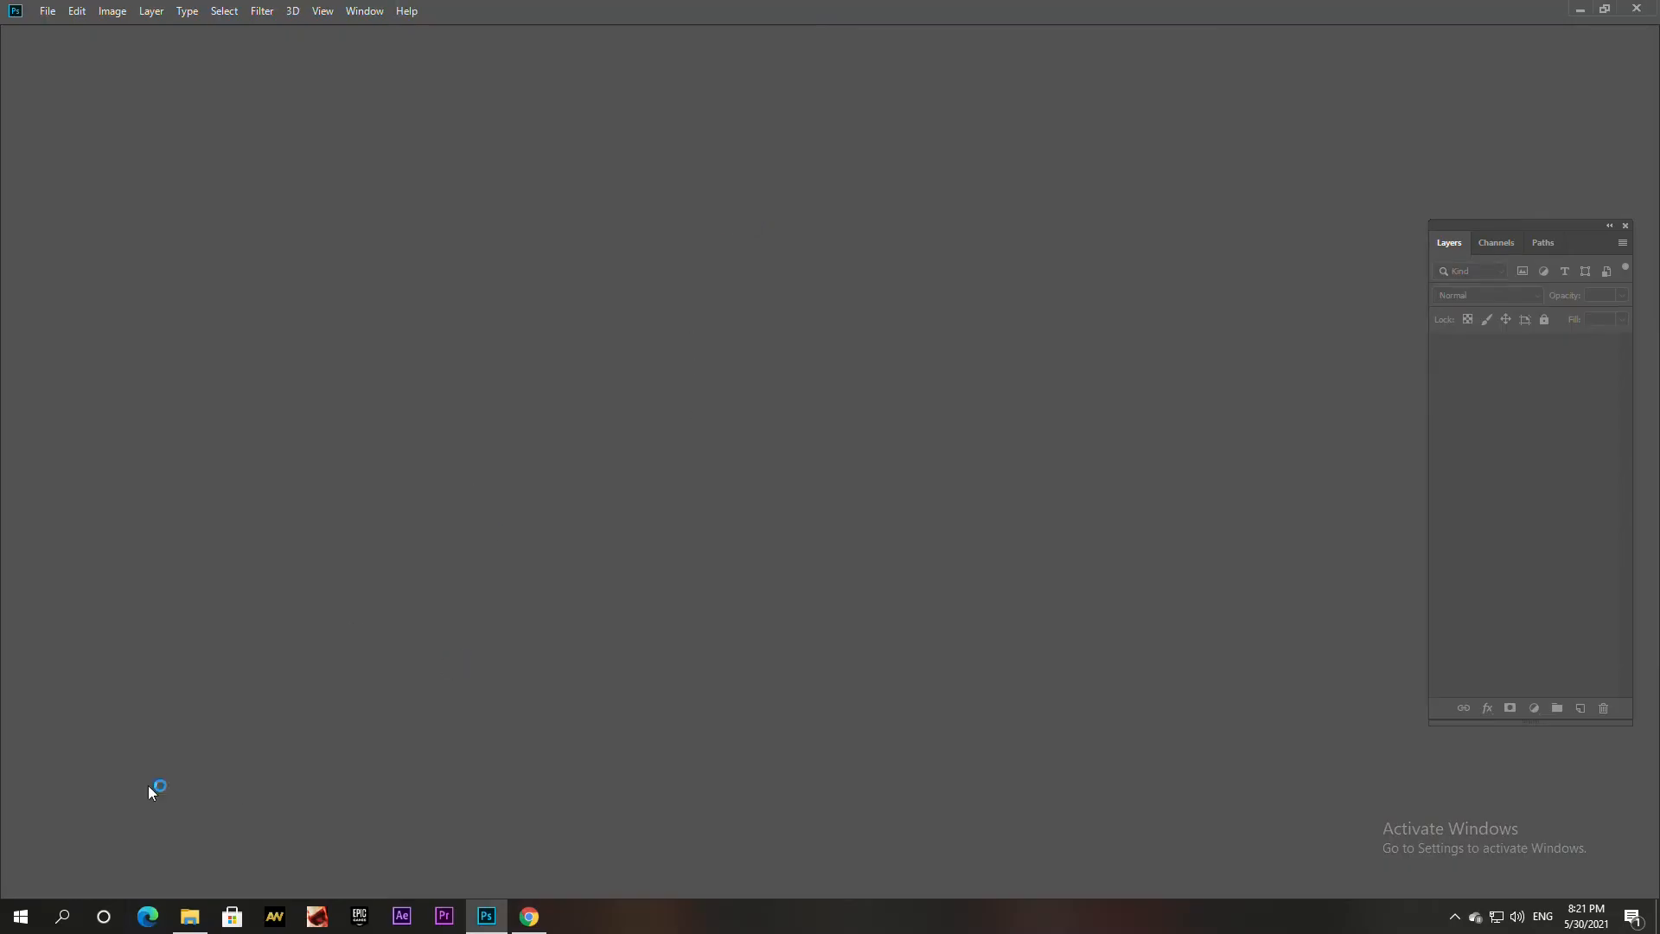
Open Asian_Shrubs_Bokeh_Glance_Brown_haired_Hands_599390_1280x853.jpg from folder 7 in Photoshop and unlock its background layer
{"action": "left_click", "coordinate": [189, 916]}
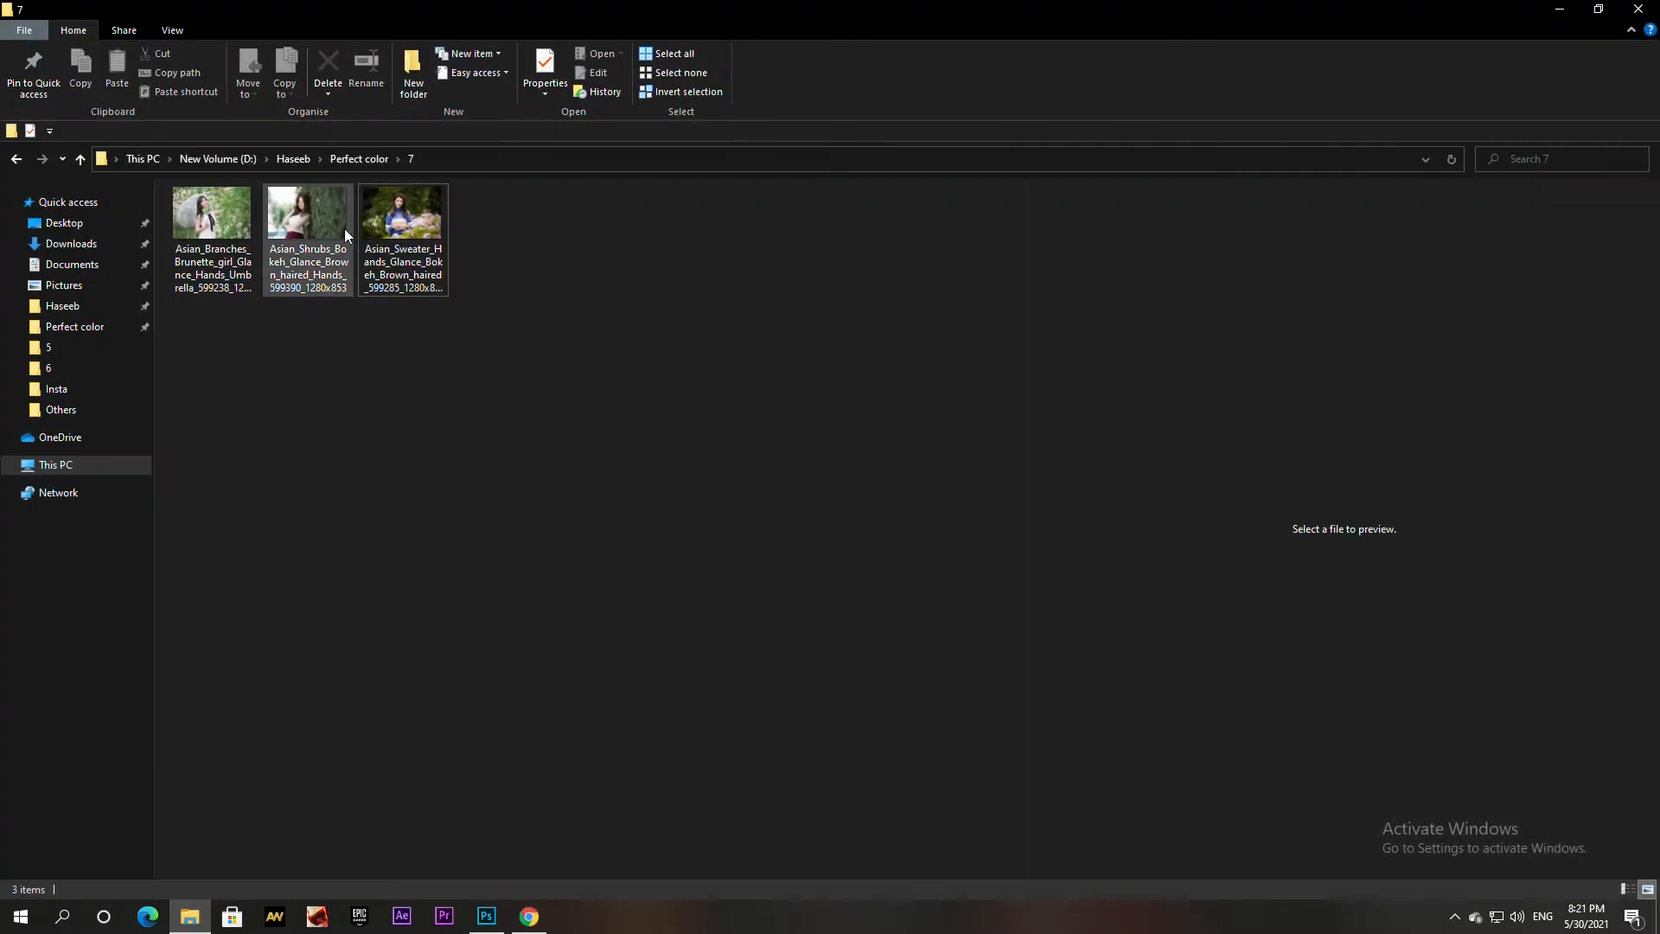
{"action": "left_click_drag", "start_coordinate": [316, 214], "coordinate": [839, 78]}
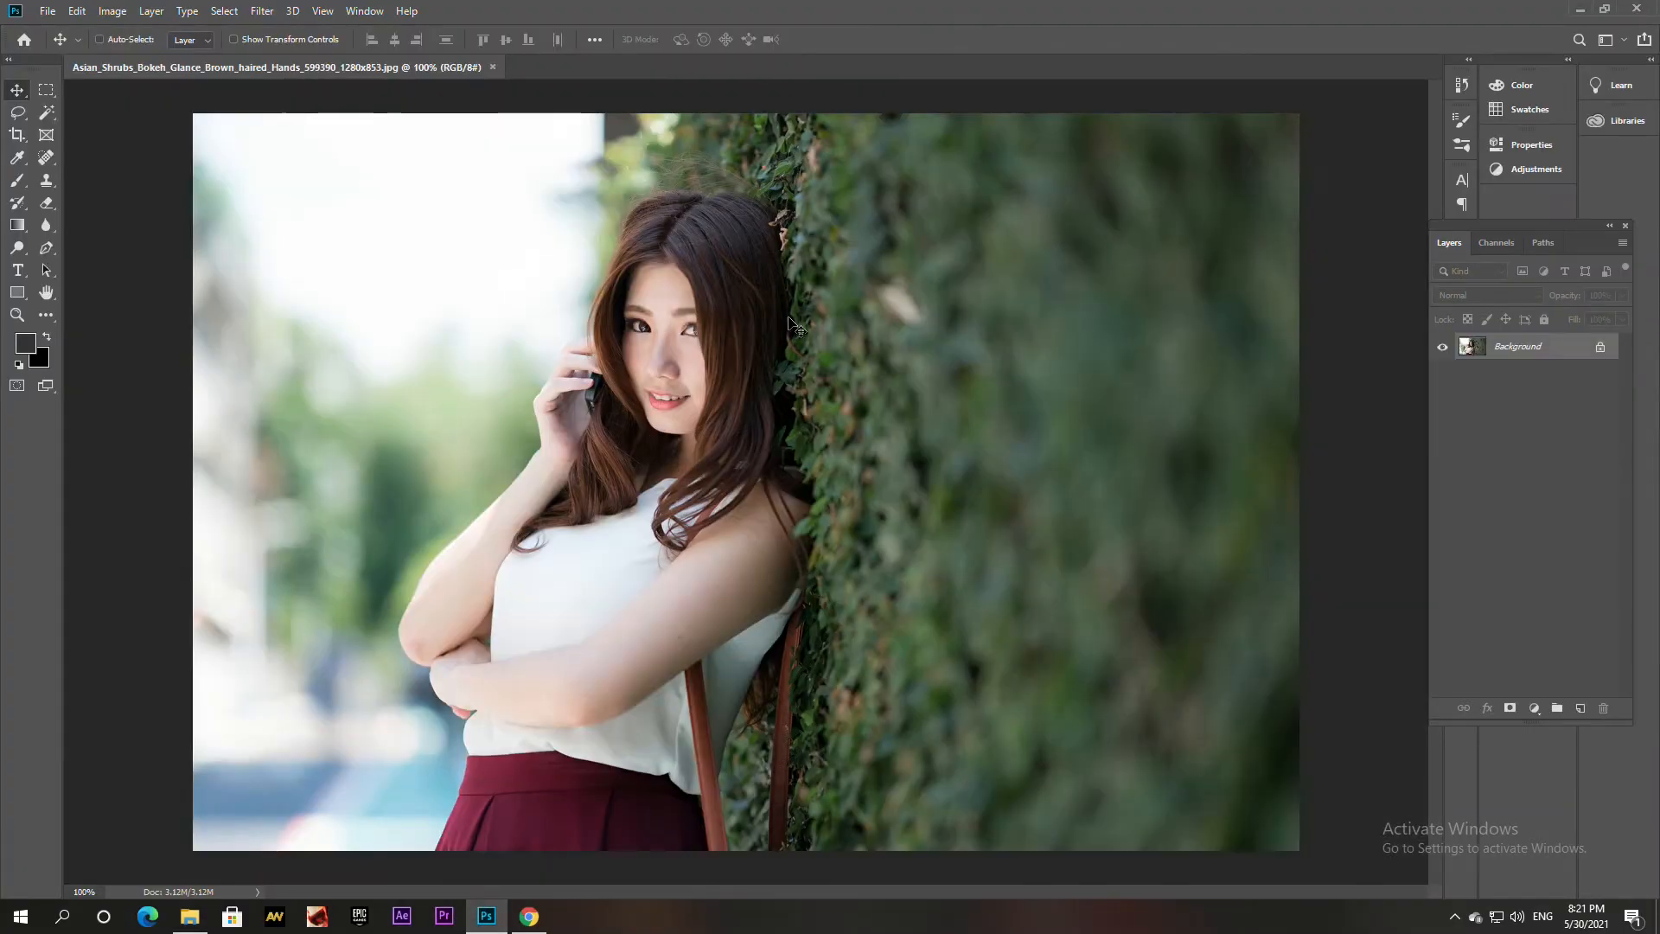
{"action": "left_click", "coordinate": [1606, 350]}
Duplicate the unlocked photo layer under the default copy name and convert the duplicate to a smart object
{"action": "right_click", "coordinate": [1559, 353]}
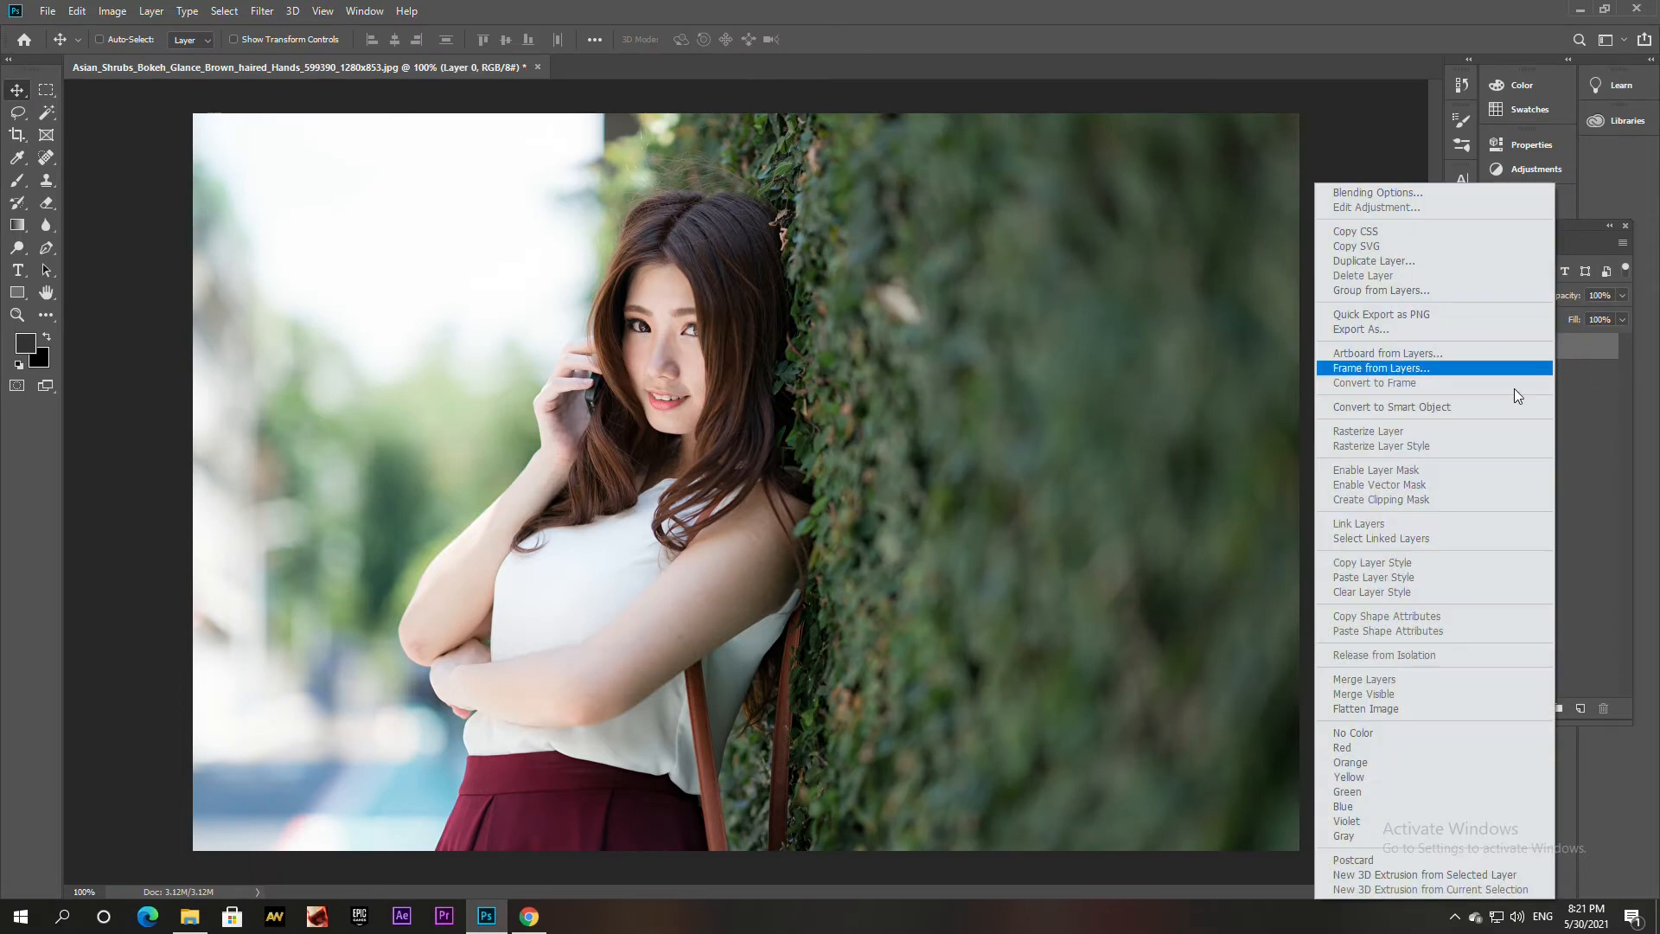
{"action": "left_click", "coordinate": [1569, 350]}
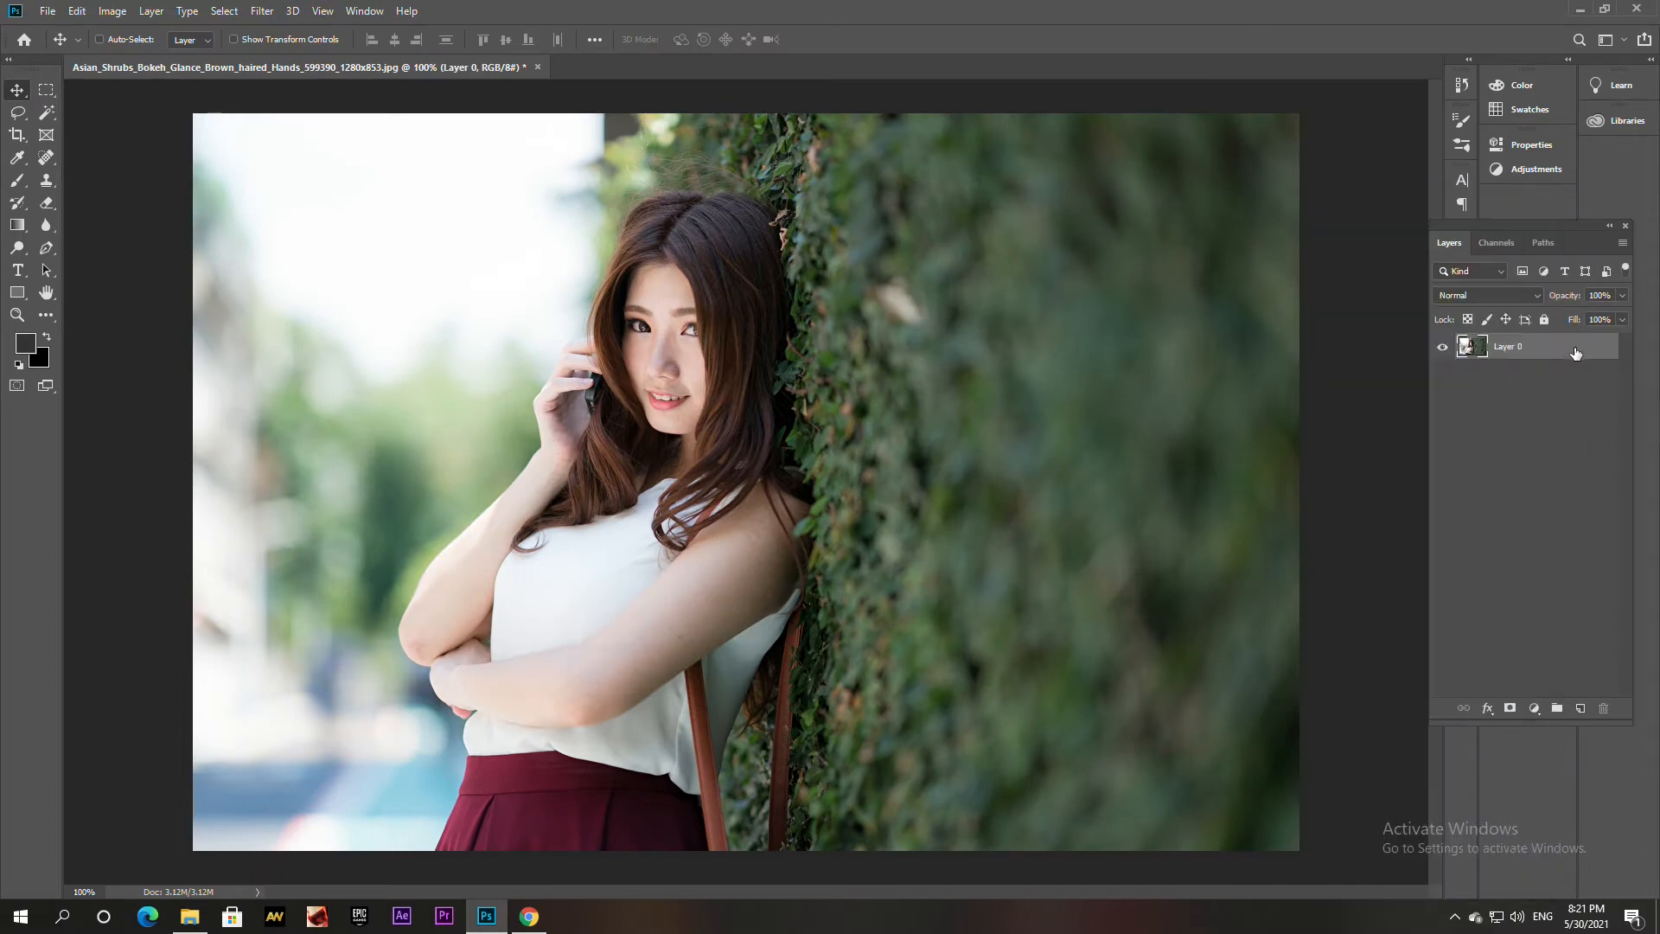
{"action": "right_click", "coordinate": [1570, 349]}
{"action": "left_click", "coordinate": [1430, 263]}
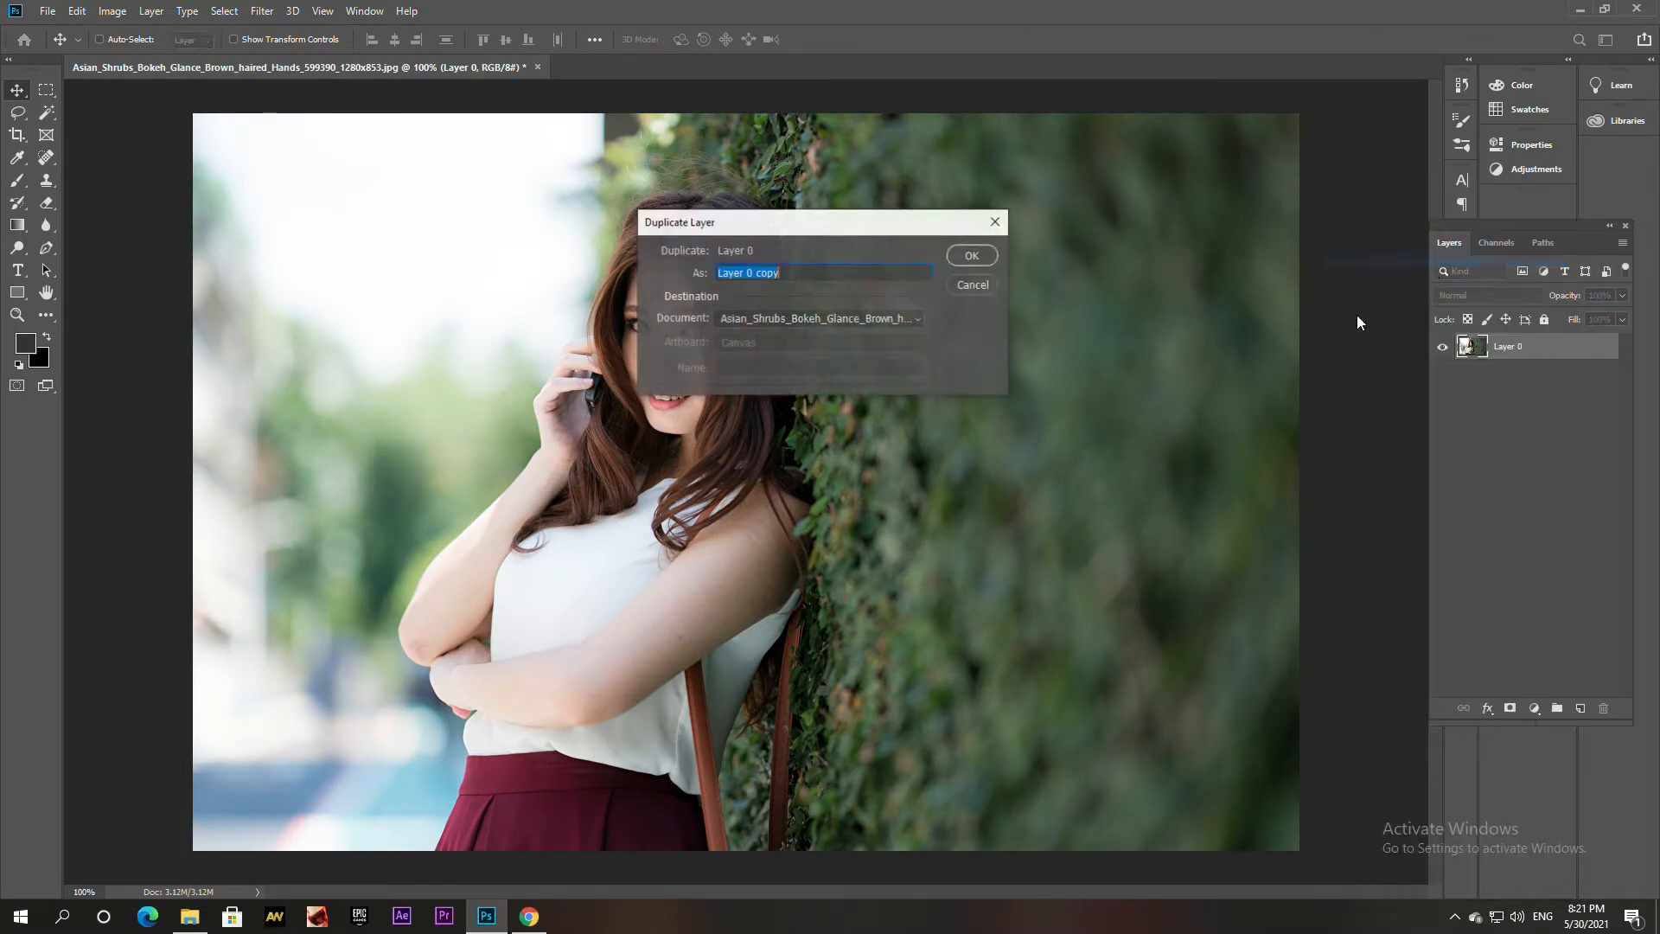
{"action": "left_click", "coordinate": [993, 253]}
{"action": "right_click", "coordinate": [1581, 347]}
{"action": "left_click", "coordinate": [1482, 403]}
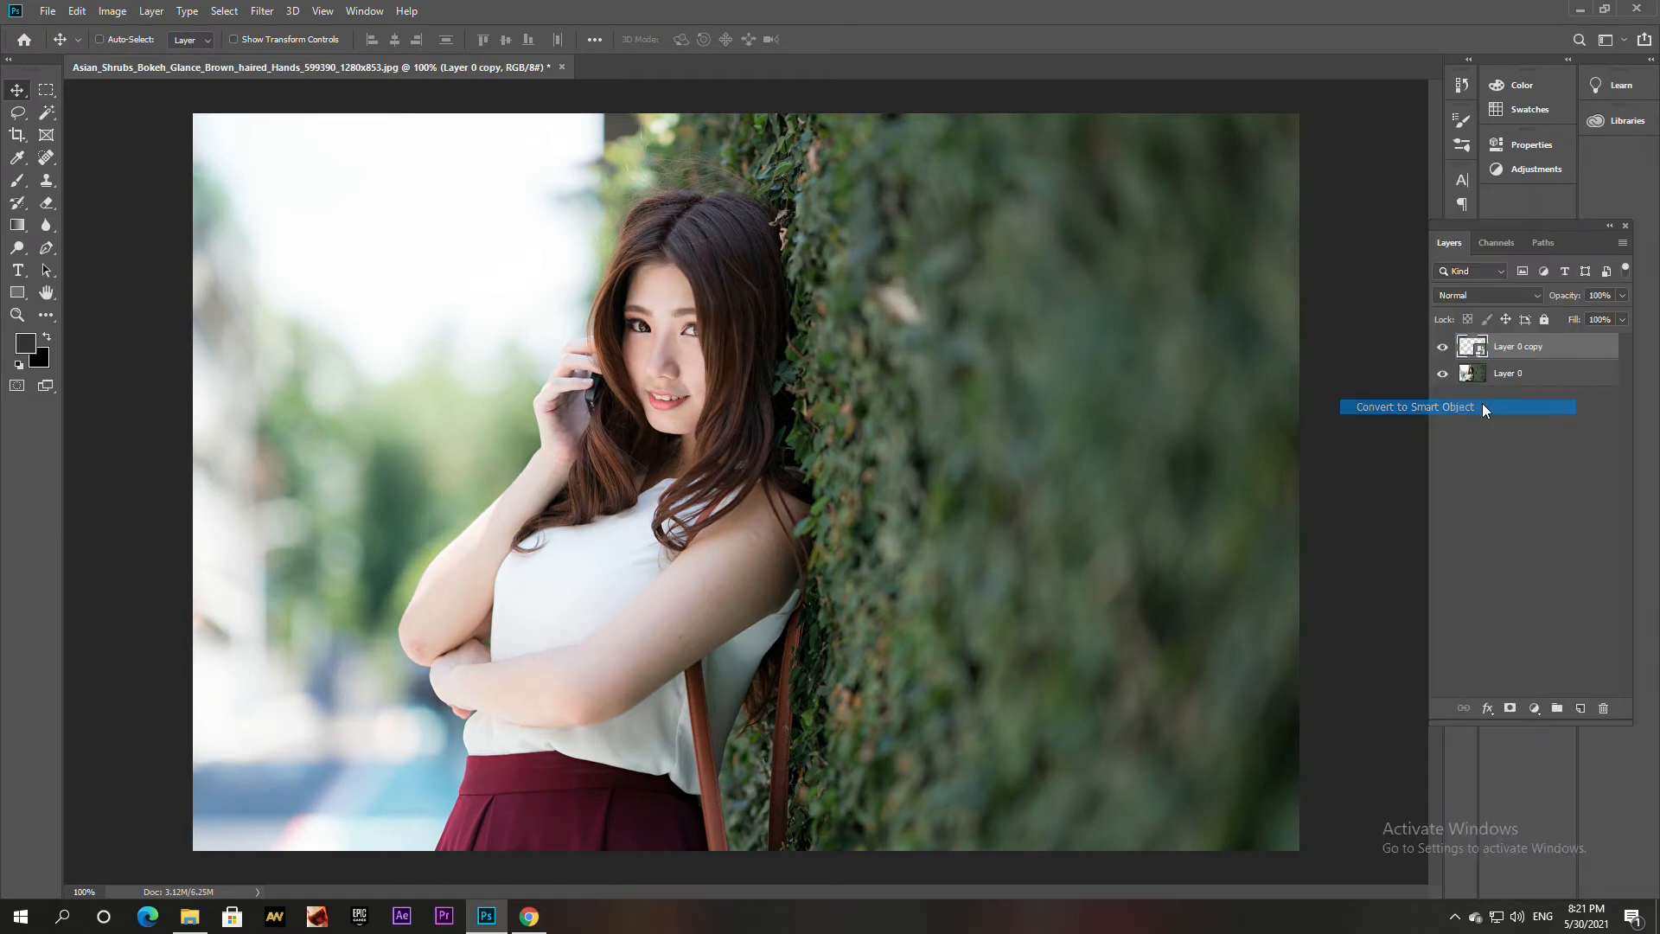
Start the Camera Raw Filter on the smart object and set the white balance to Temperature +14 and Tint -22
{"action": "left_click", "coordinate": [261, 10]}
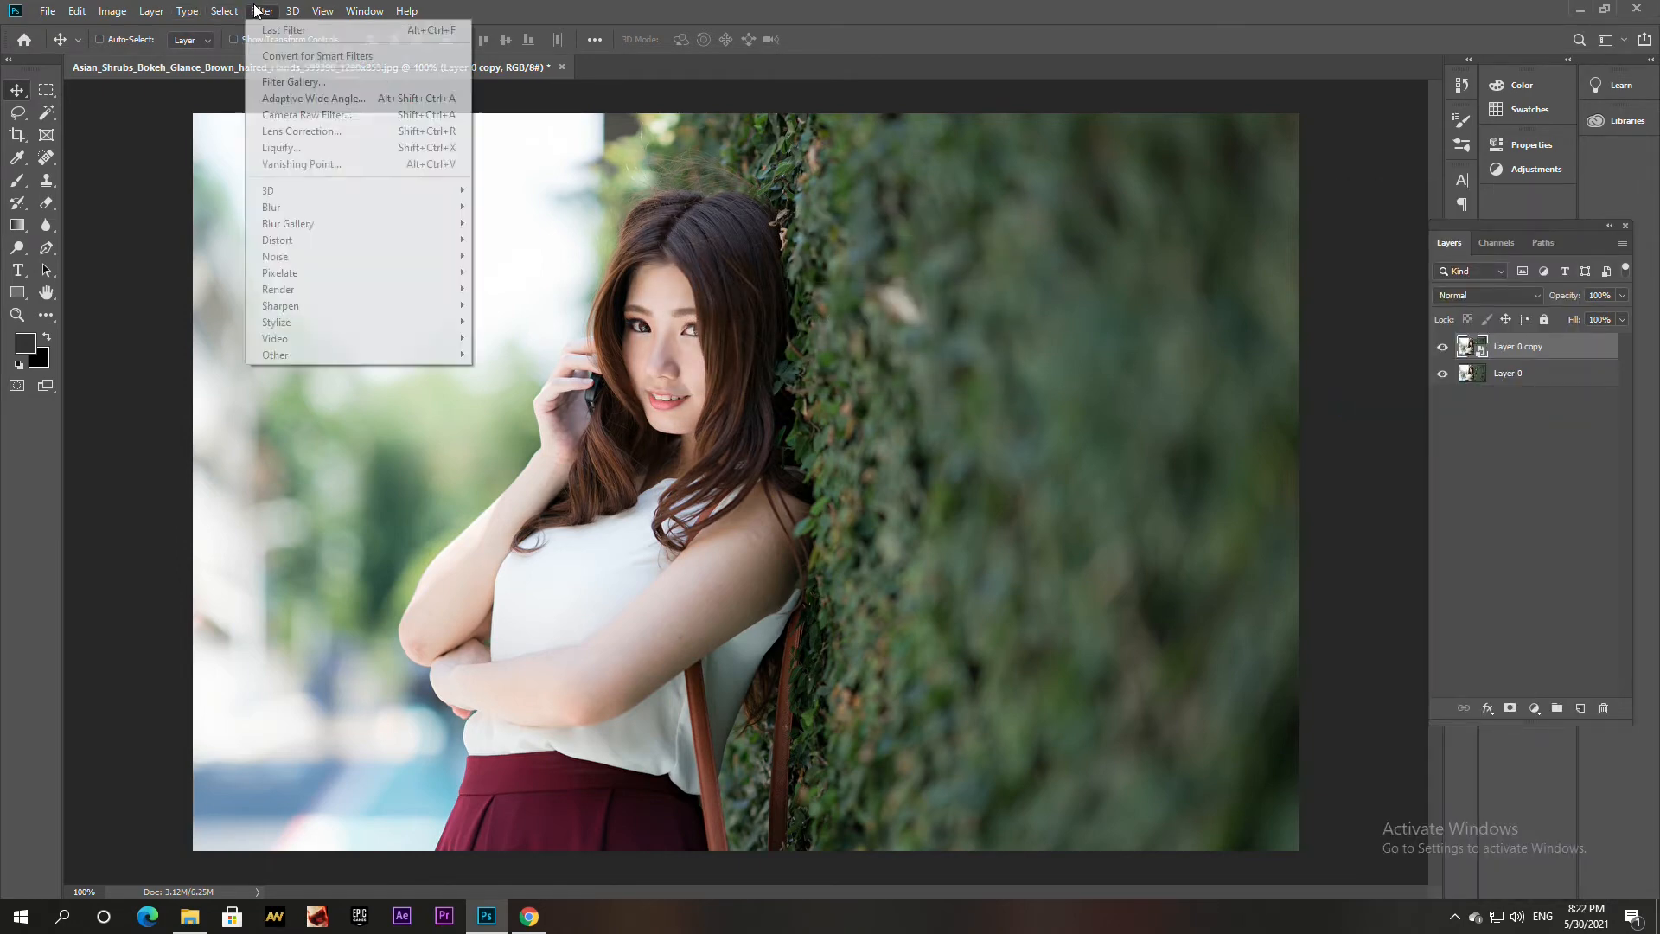
{"action": "left_click", "coordinate": [355, 116]}
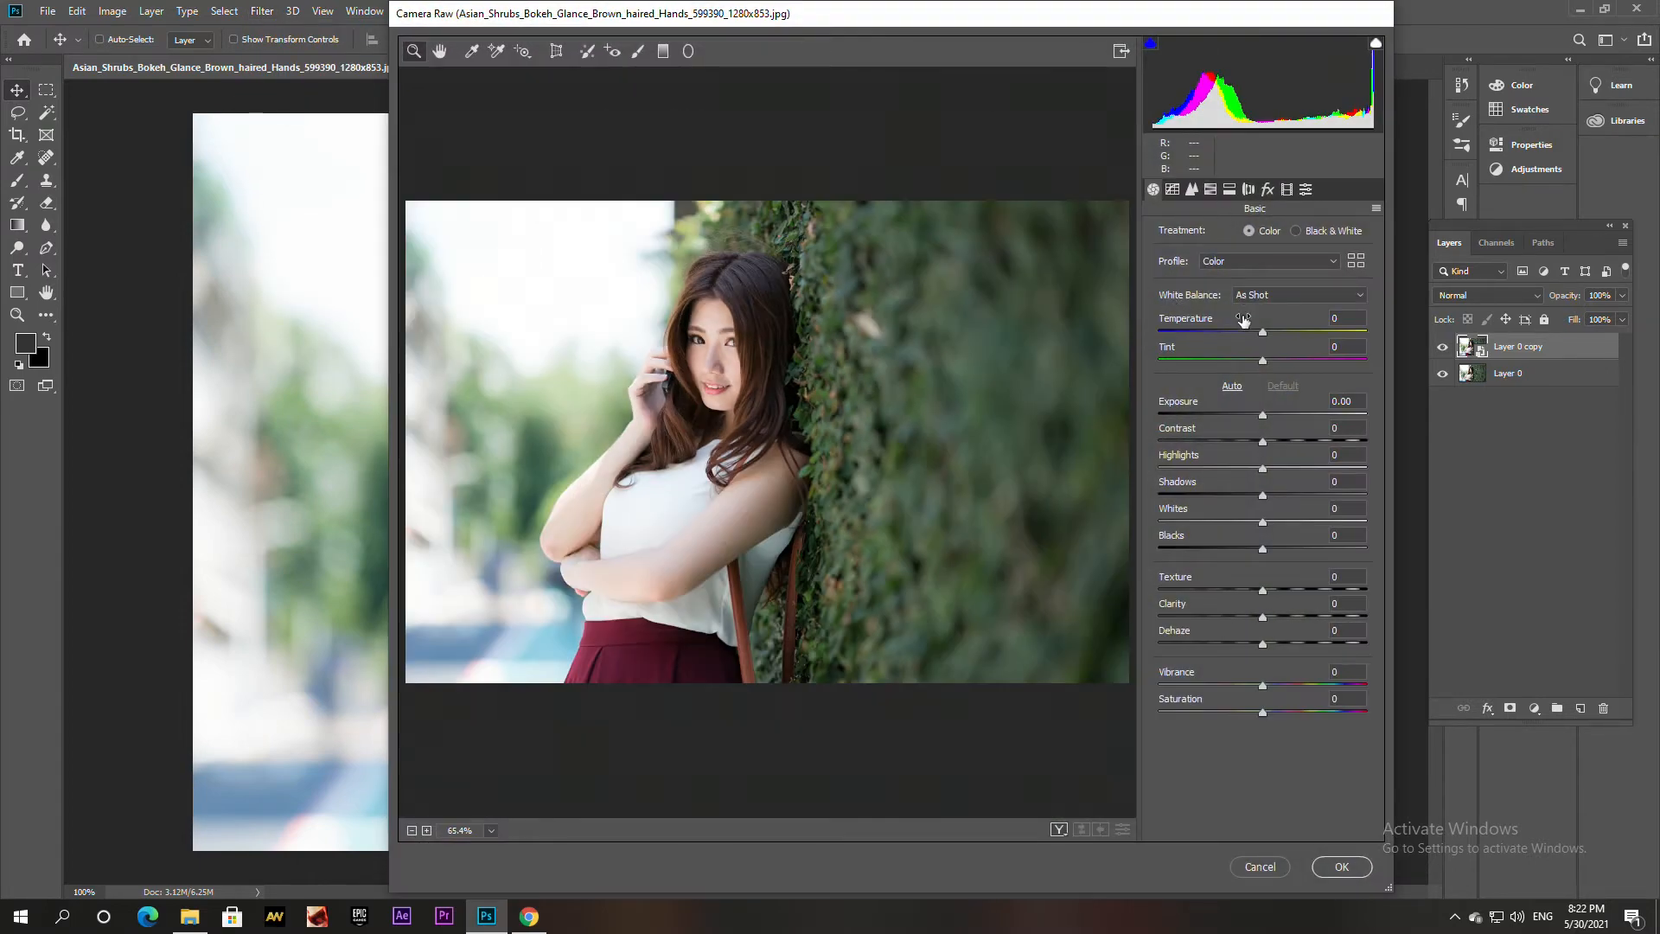
{"action": "left_click_drag", "start_coordinate": [1262, 334], "coordinate": [1241, 363]}
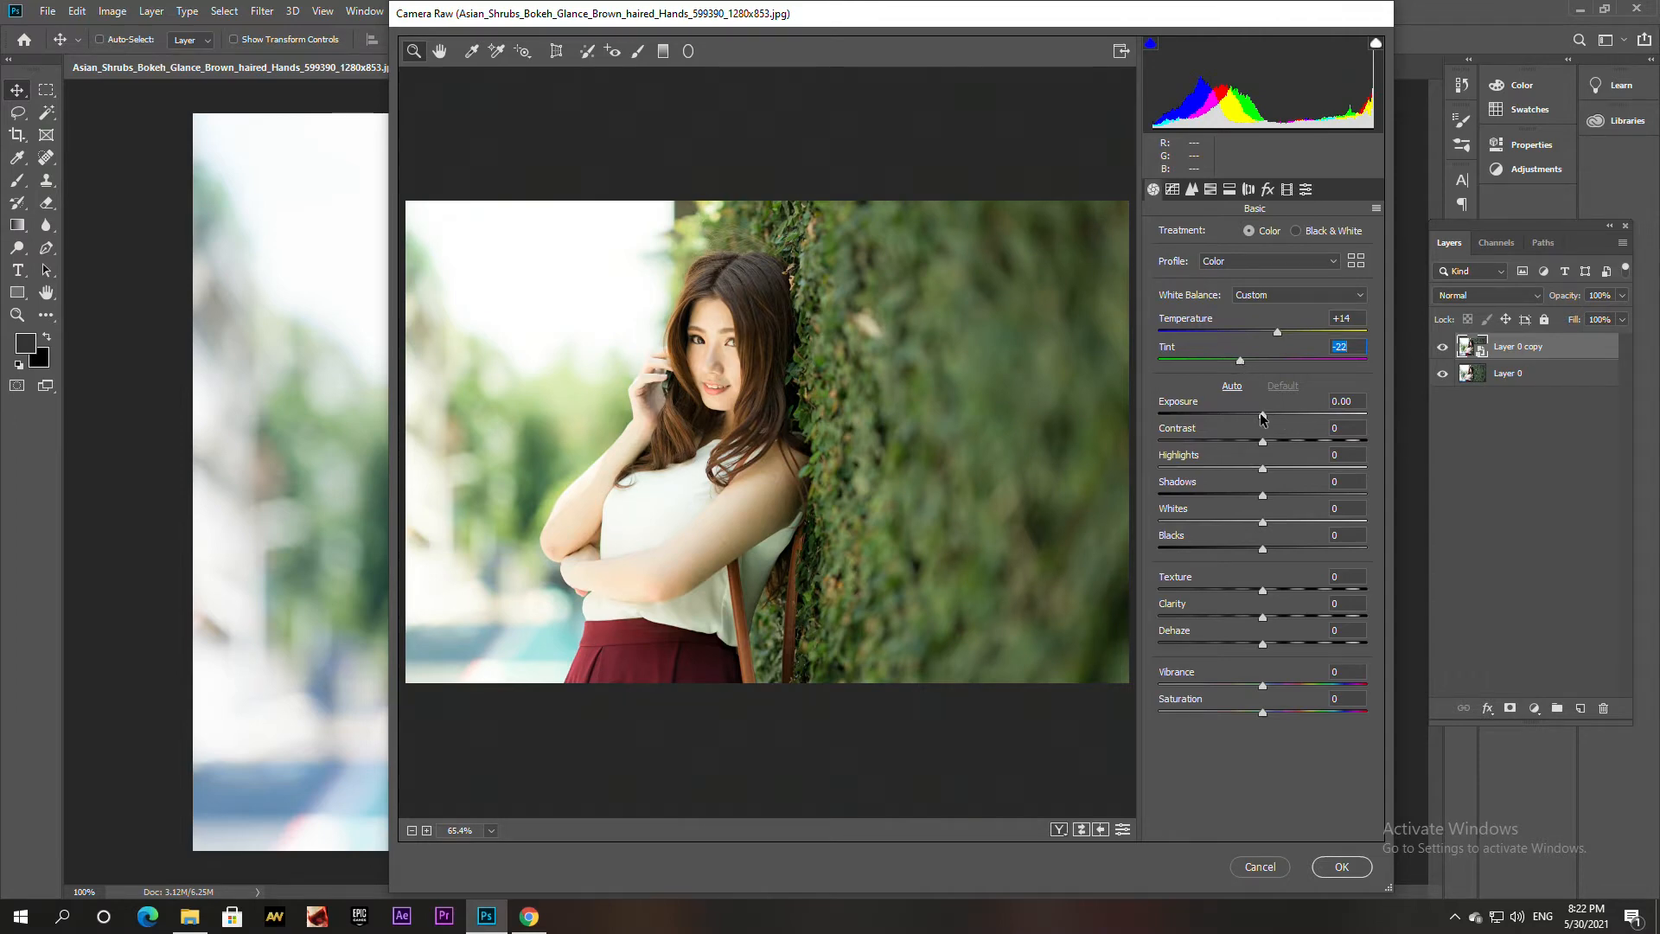
Adjust the tone to Exposure -0.40, Contrast +16, Highlights -40, Shadows +28, Whites -28 and Blacks +8
{"action": "left_click_drag", "start_coordinate": [1262, 418], "coordinate": [1256, 419]}
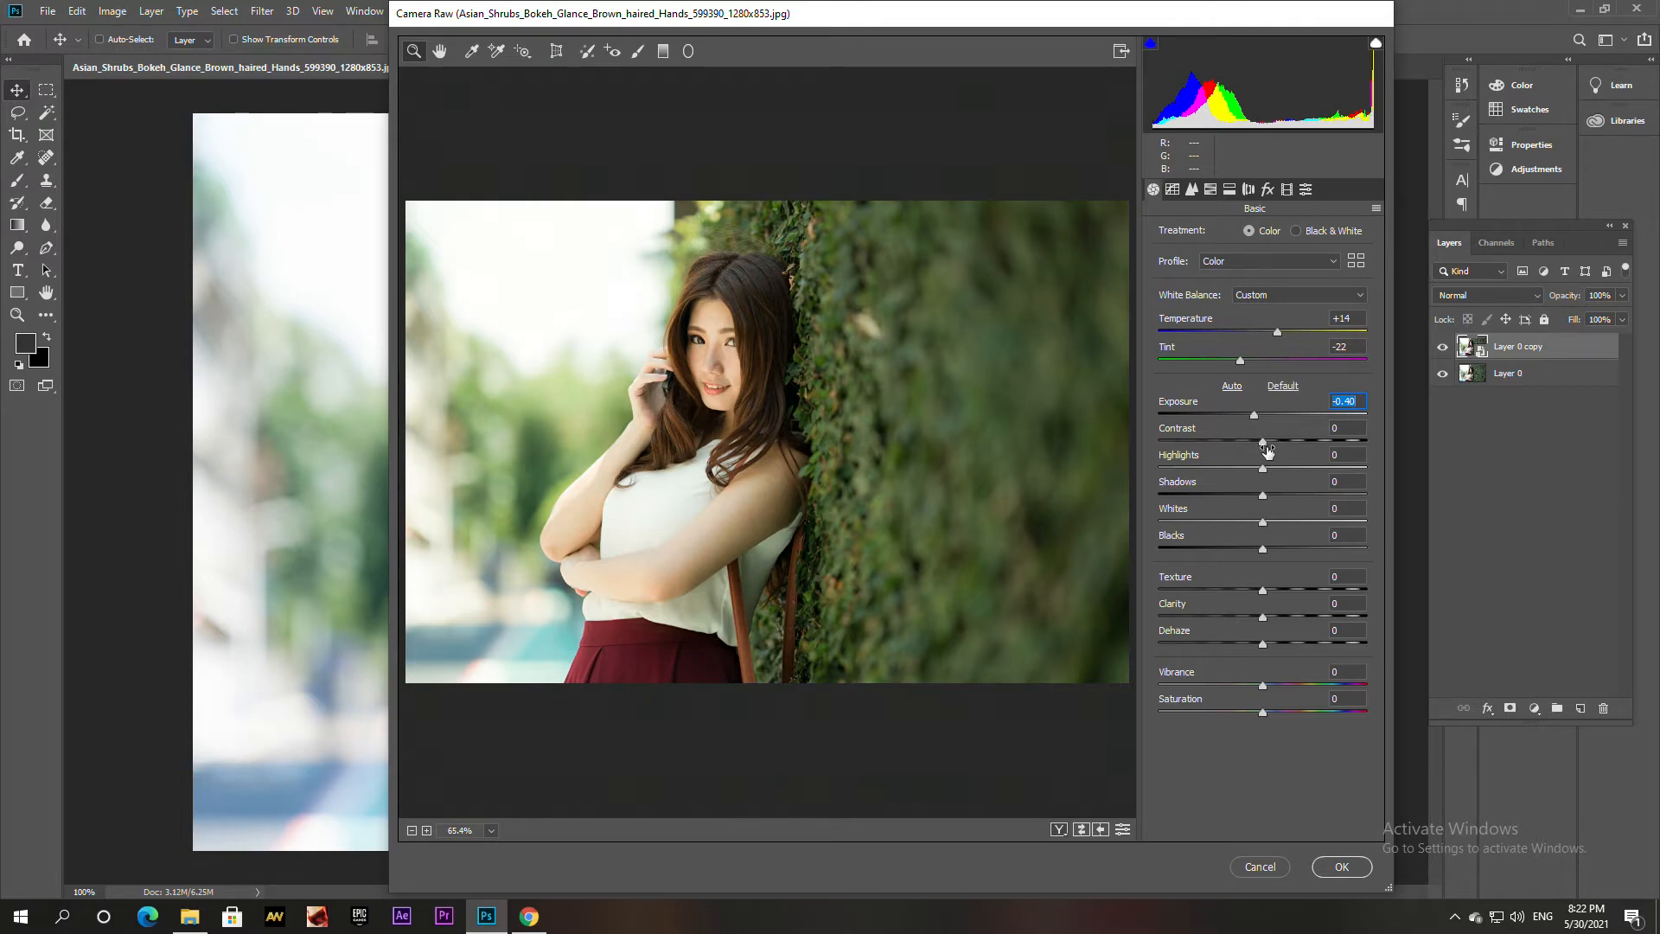
{"action": "left_click_drag", "start_coordinate": [1264, 445], "coordinate": [1283, 446]}
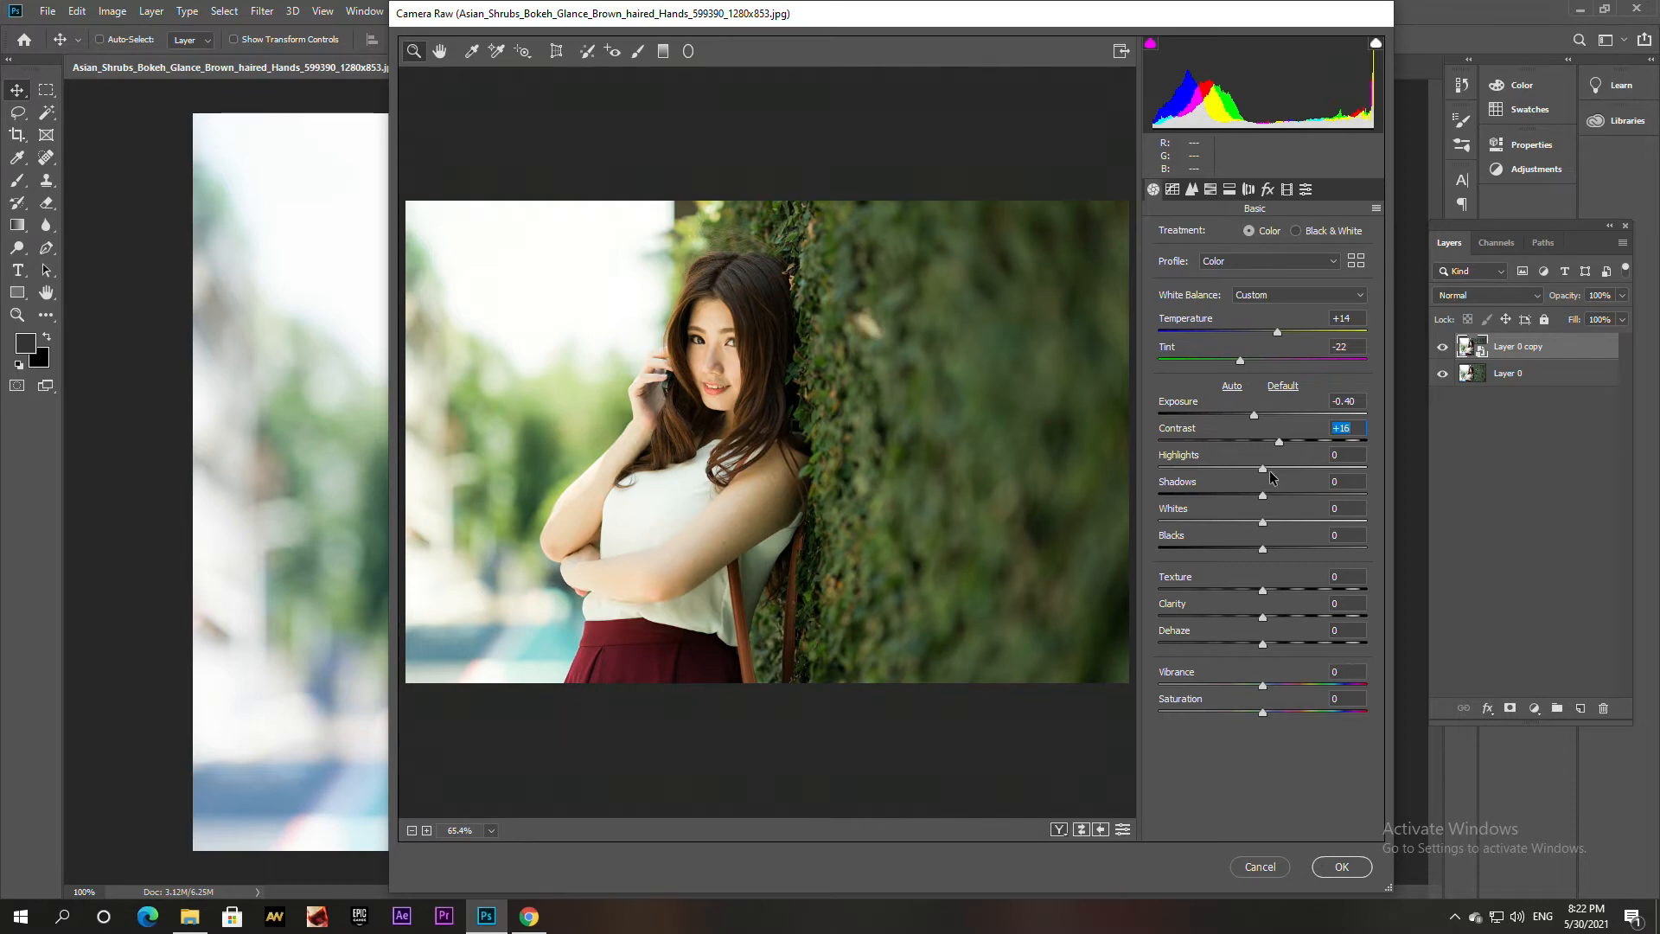
{"action": "left_click_drag", "start_coordinate": [1263, 471], "coordinate": [1222, 469]}
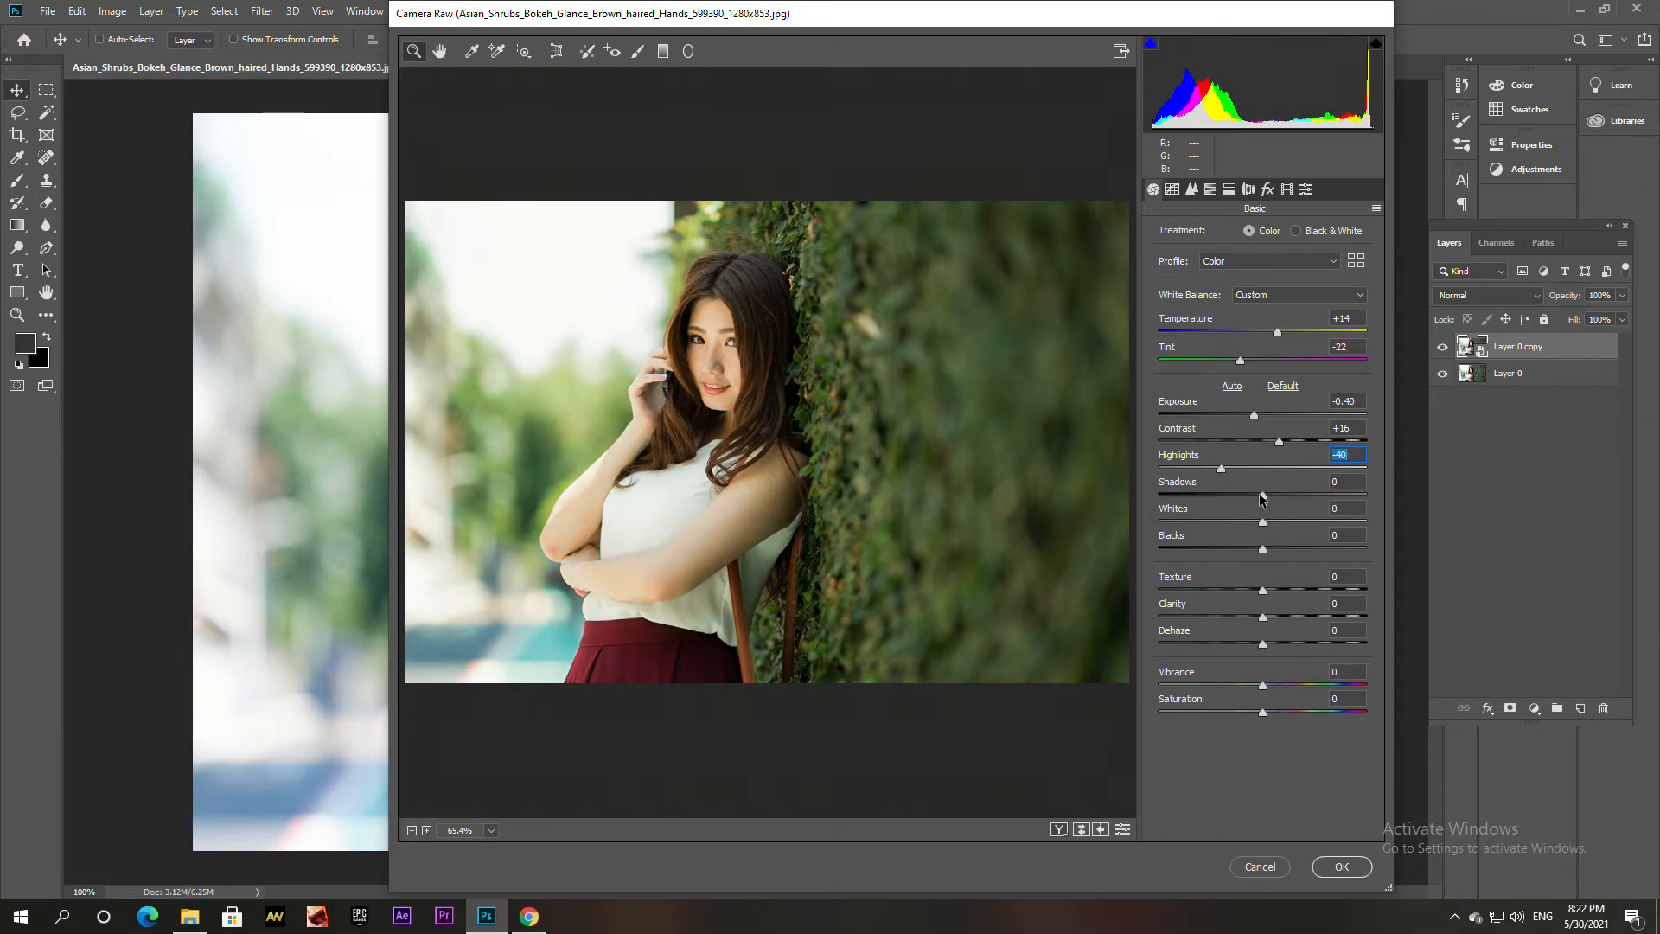
{"action": "left_click_drag", "start_coordinate": [1263, 498], "coordinate": [1289, 496]}
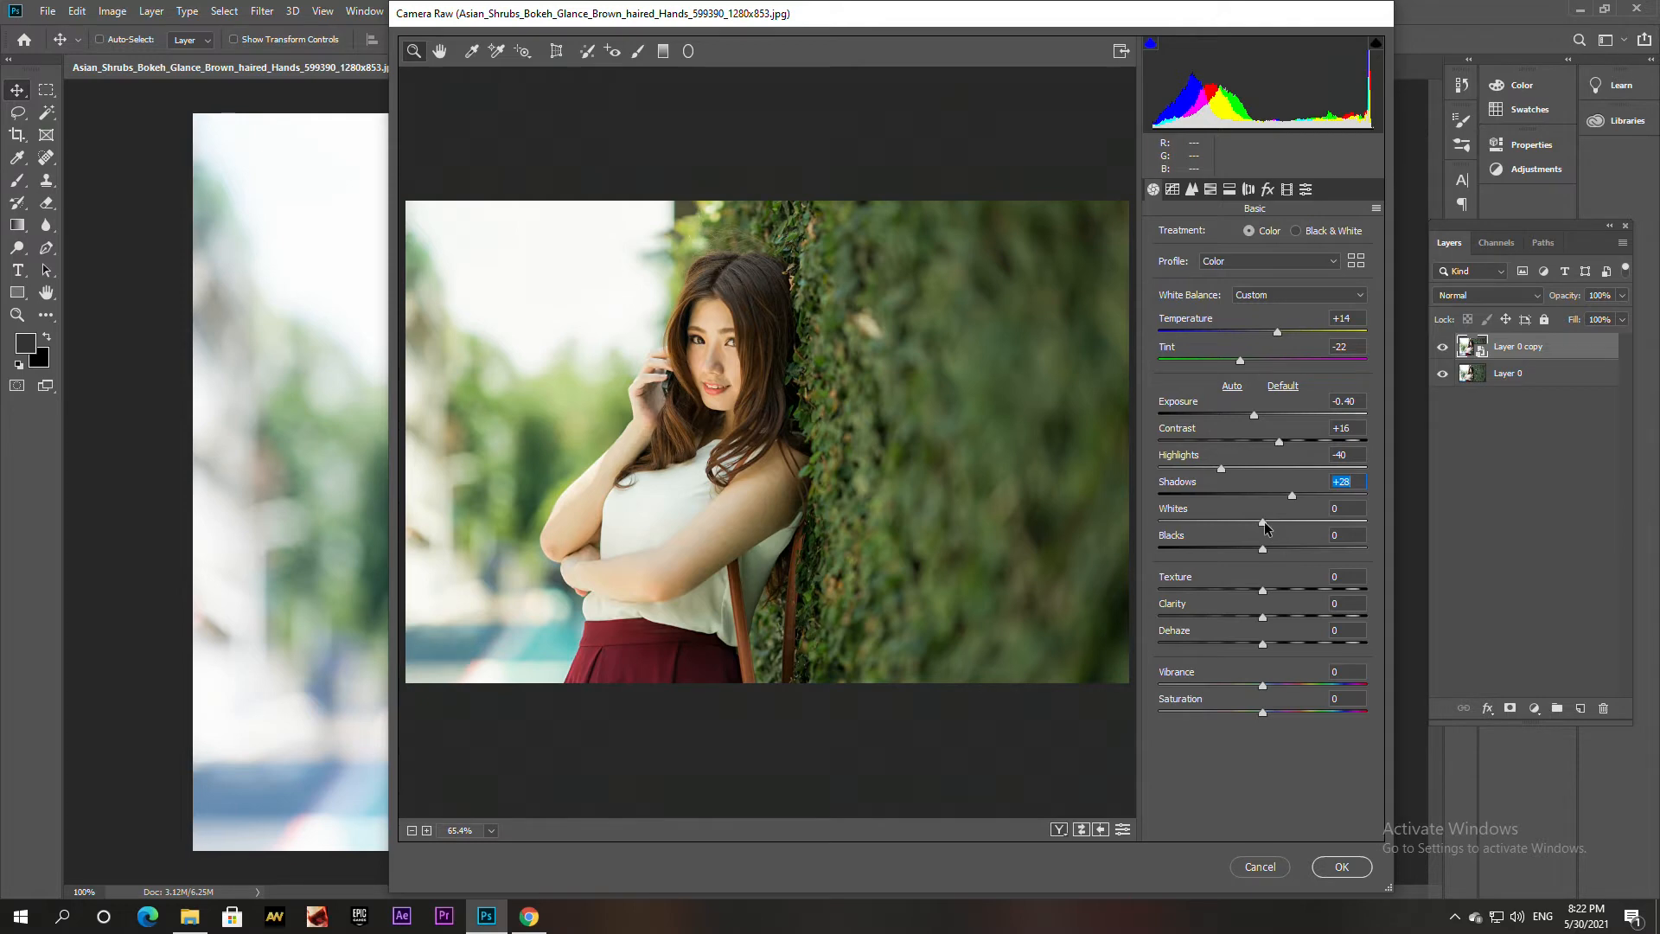
{"action": "left_click_drag", "start_coordinate": [1263, 521], "coordinate": [1235, 530]}
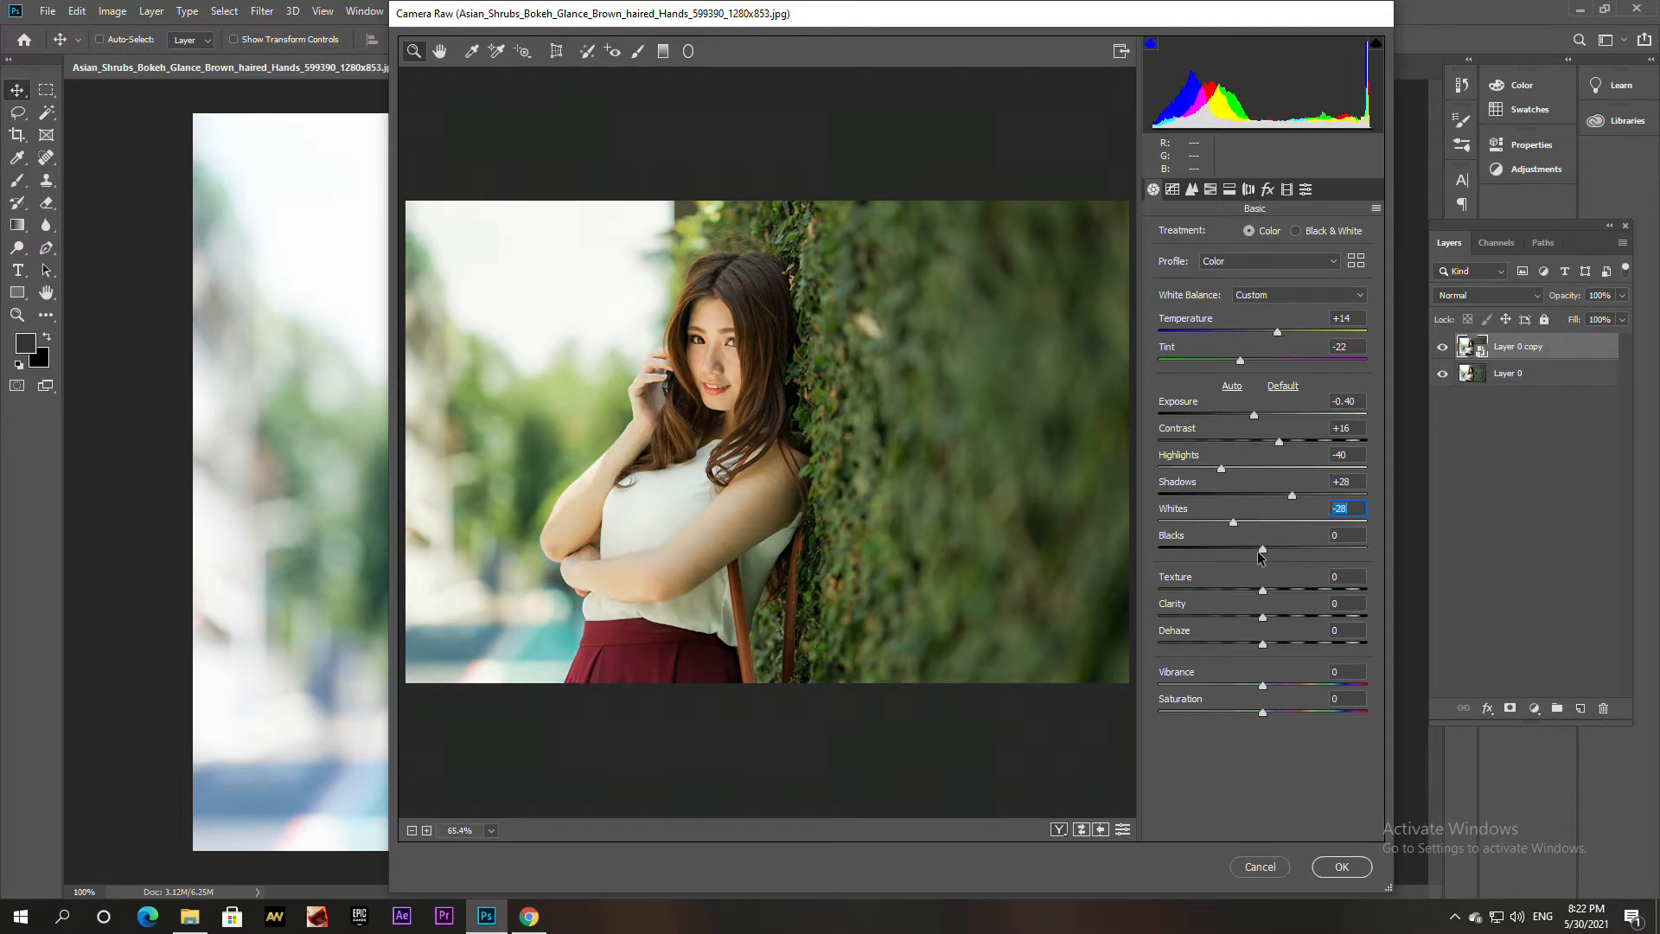
{"action": "left_click_drag", "start_coordinate": [1262, 553], "coordinate": [1269, 553]}
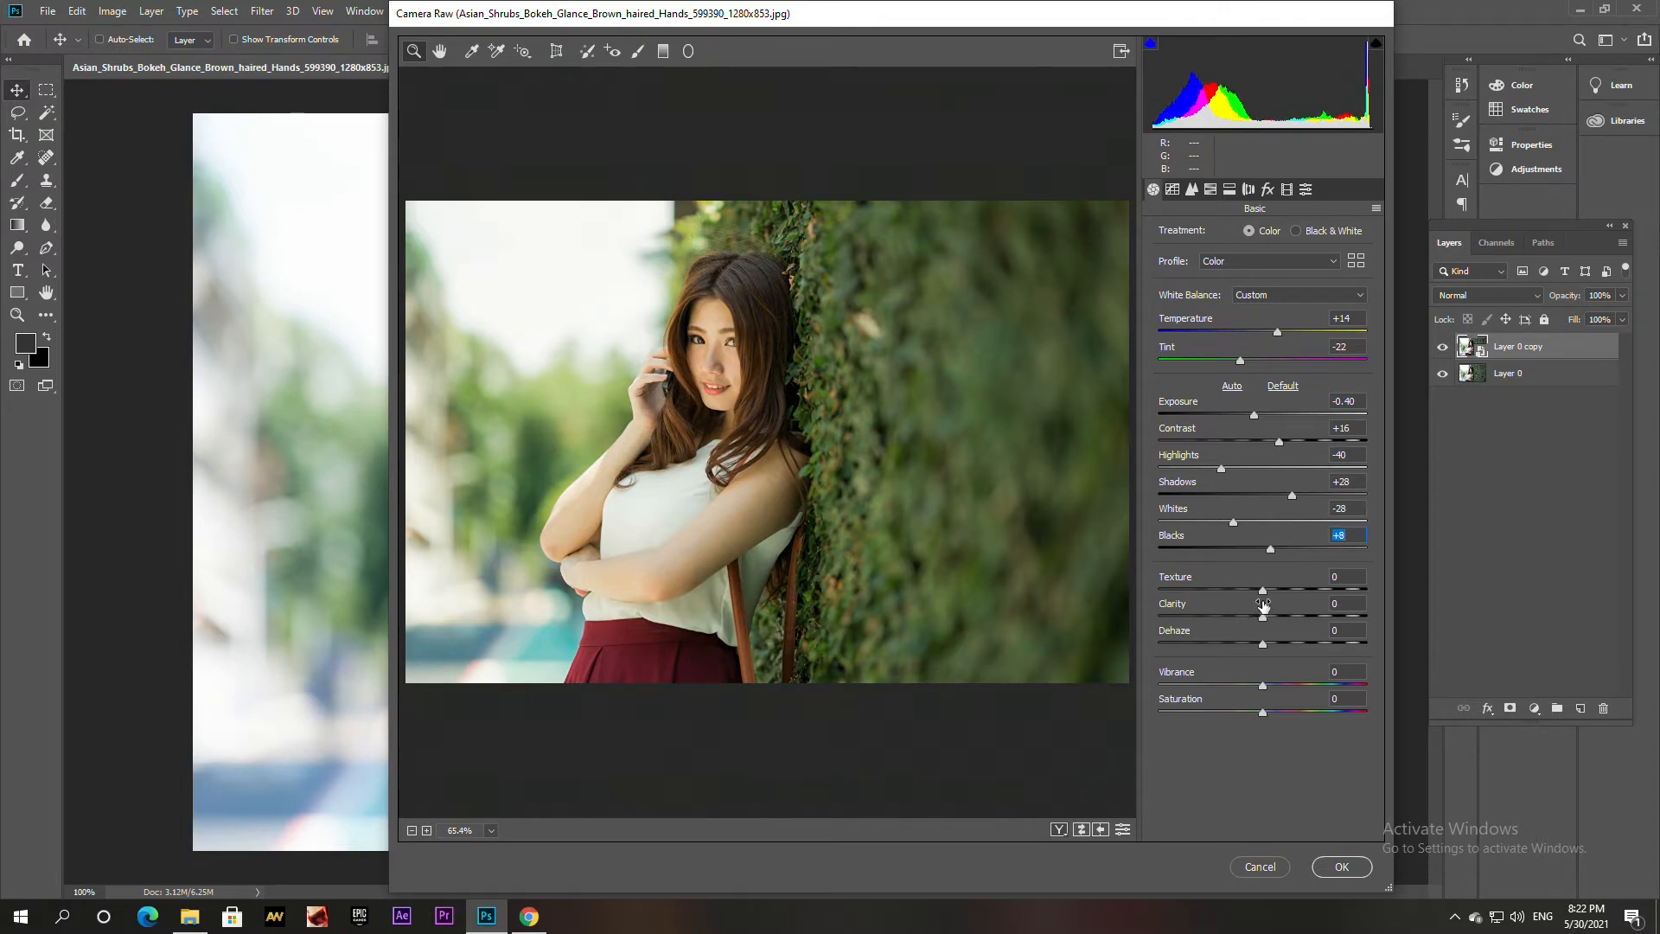
Set Texture to +12, Clarity to +8, Dehaze to +10, Vibrance to +14 and overall Saturation to +10
{"action": "left_click_drag", "start_coordinate": [1263, 591], "coordinate": [1276, 597]}
{"action": "left_click_drag", "start_coordinate": [1262, 616], "coordinate": [1269, 621]}
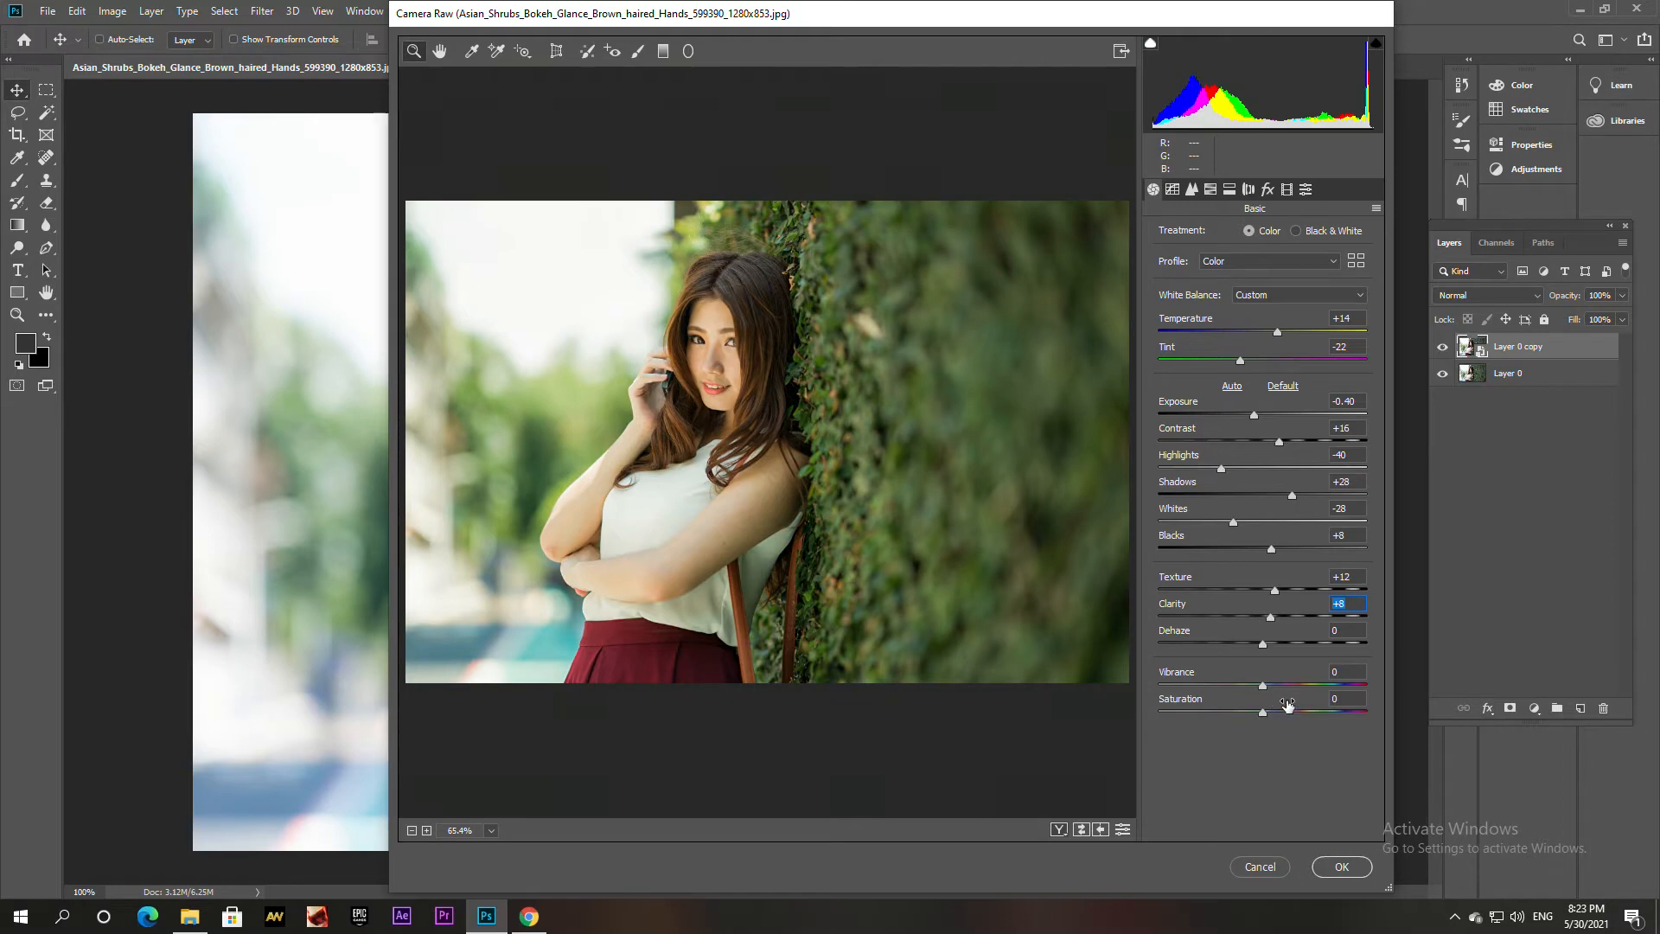
{"action": "left_click_drag", "start_coordinate": [1268, 643], "coordinate": [1277, 643]}
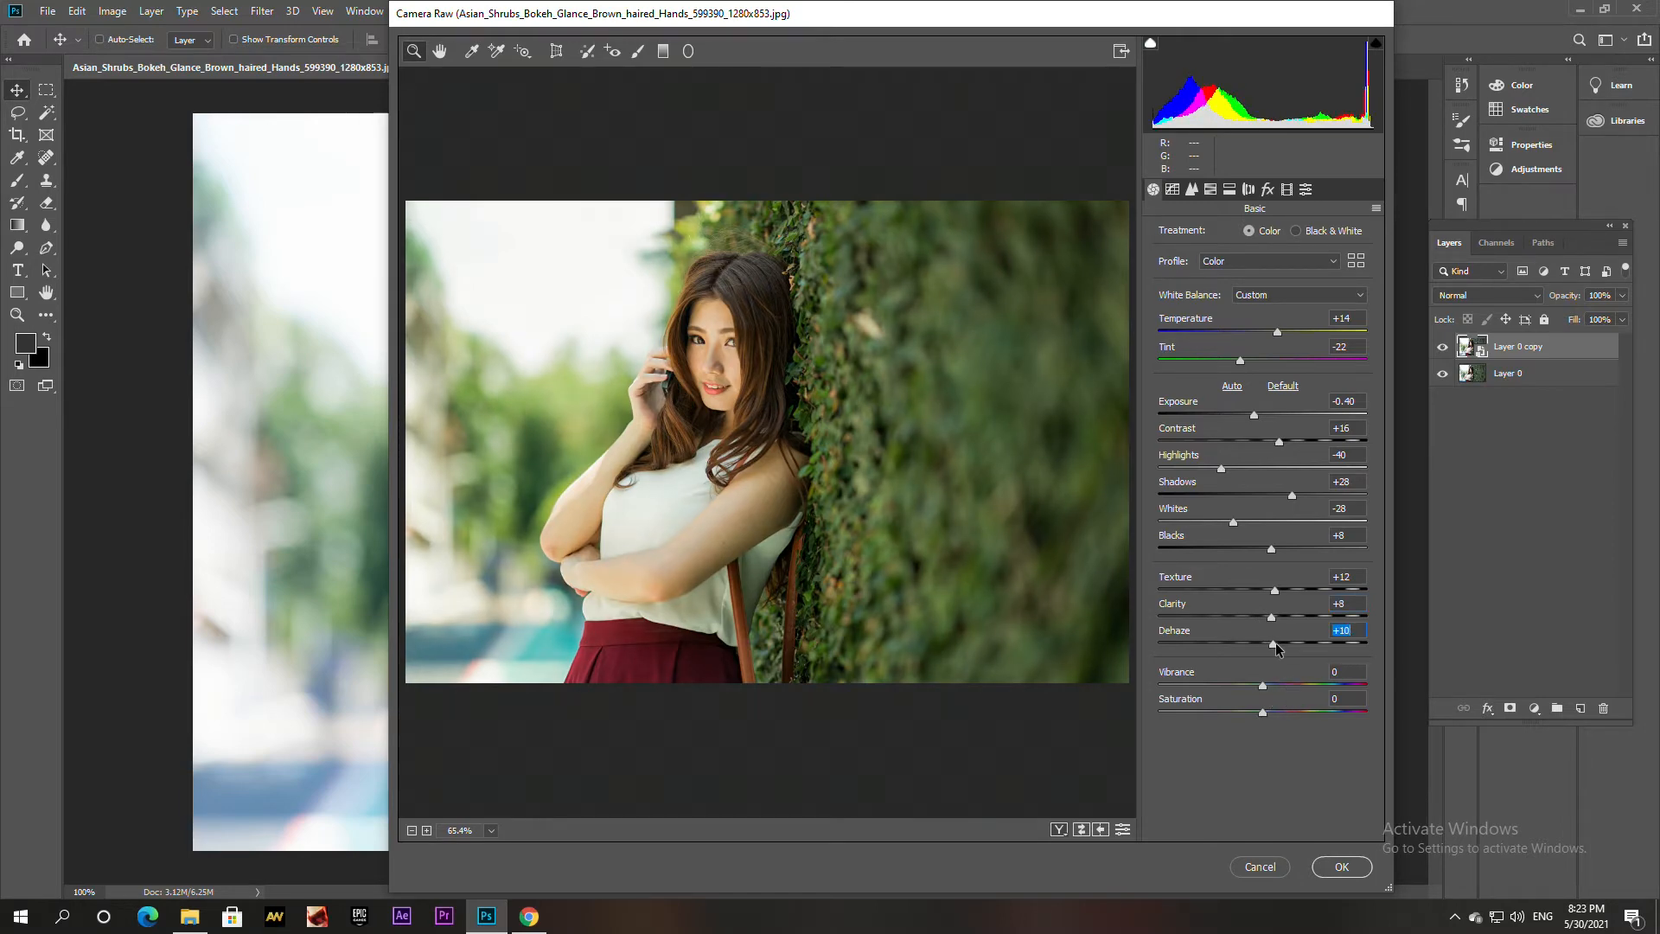
{"action": "left_click", "coordinate": [1264, 686]}
{"action": "left_click_drag", "start_coordinate": [1264, 686], "coordinate": [1273, 690]}
{"action": "left_click", "coordinate": [1265, 711]}
{"action": "left_click_drag", "start_coordinate": [1268, 711], "coordinate": [1276, 714]}
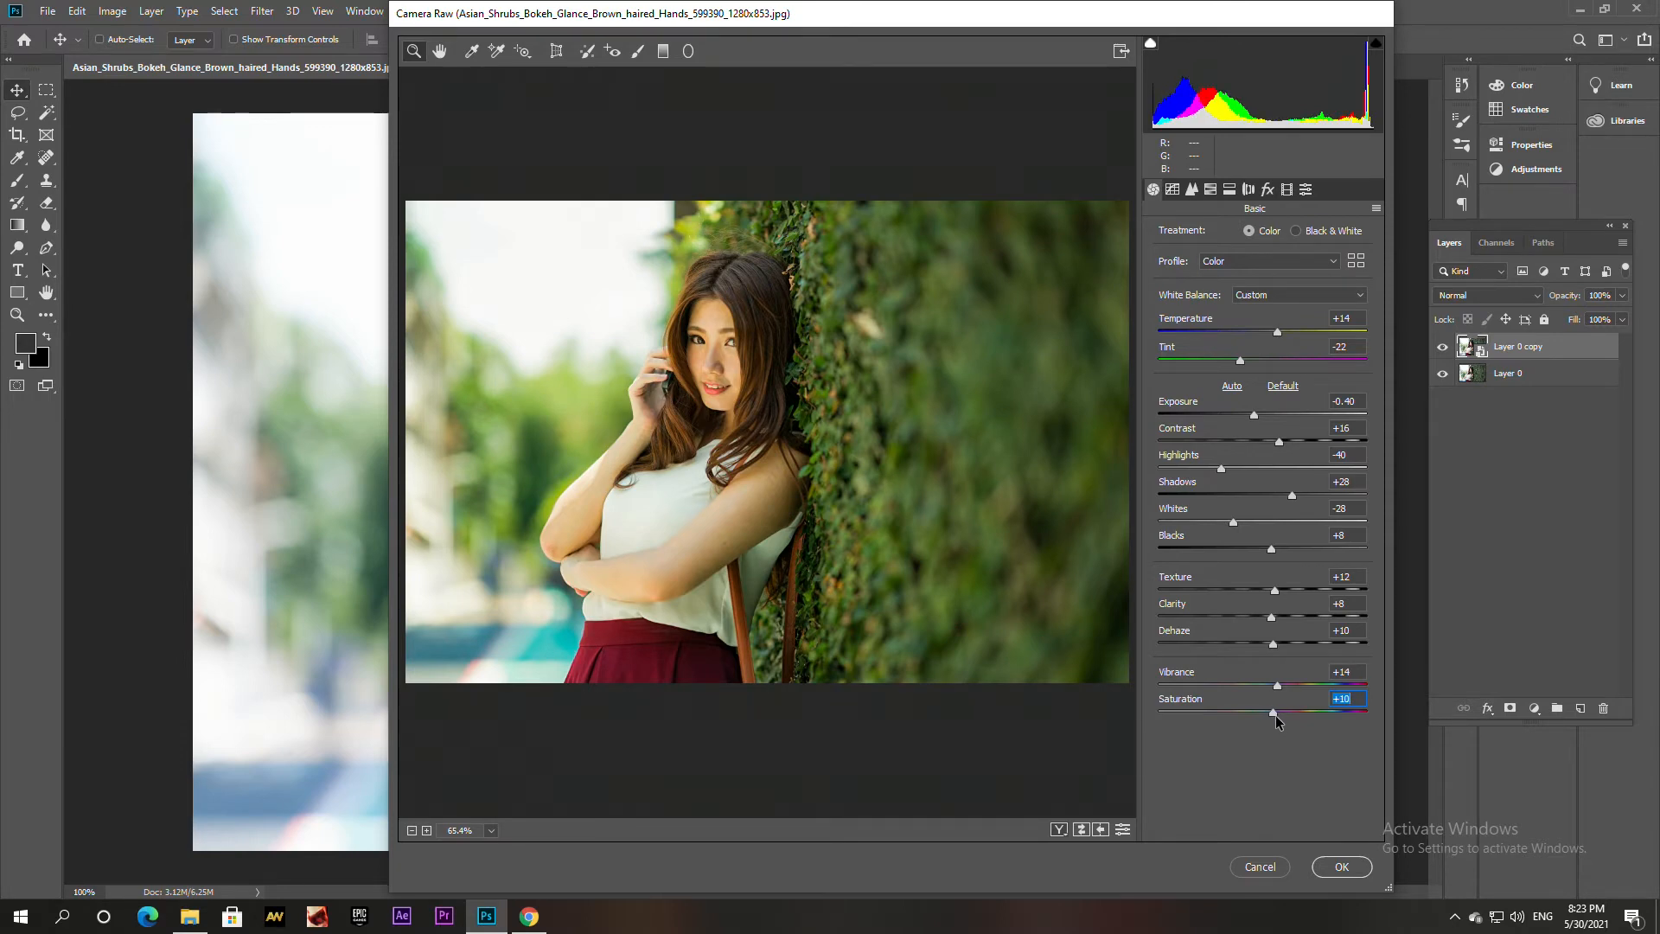
Smooth the photo by setting the noise reduction Luminance to 23
{"action": "left_click", "coordinate": [1191, 189]}
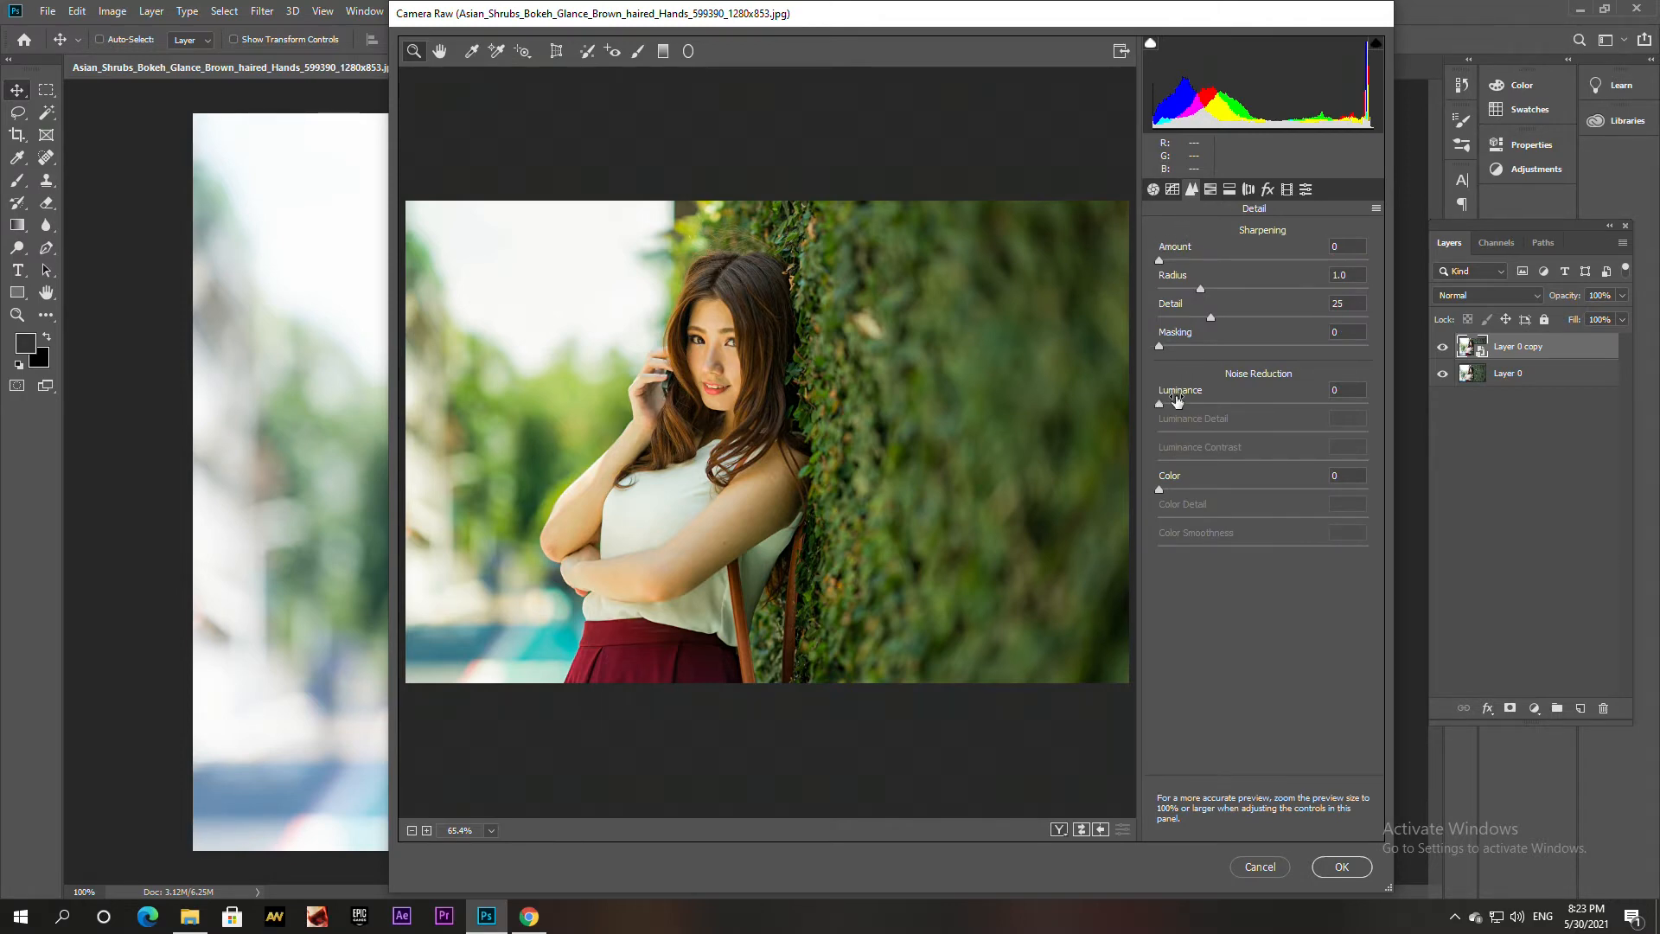
{"action": "left_click_drag", "start_coordinate": [1160, 407], "coordinate": [1208, 405]}
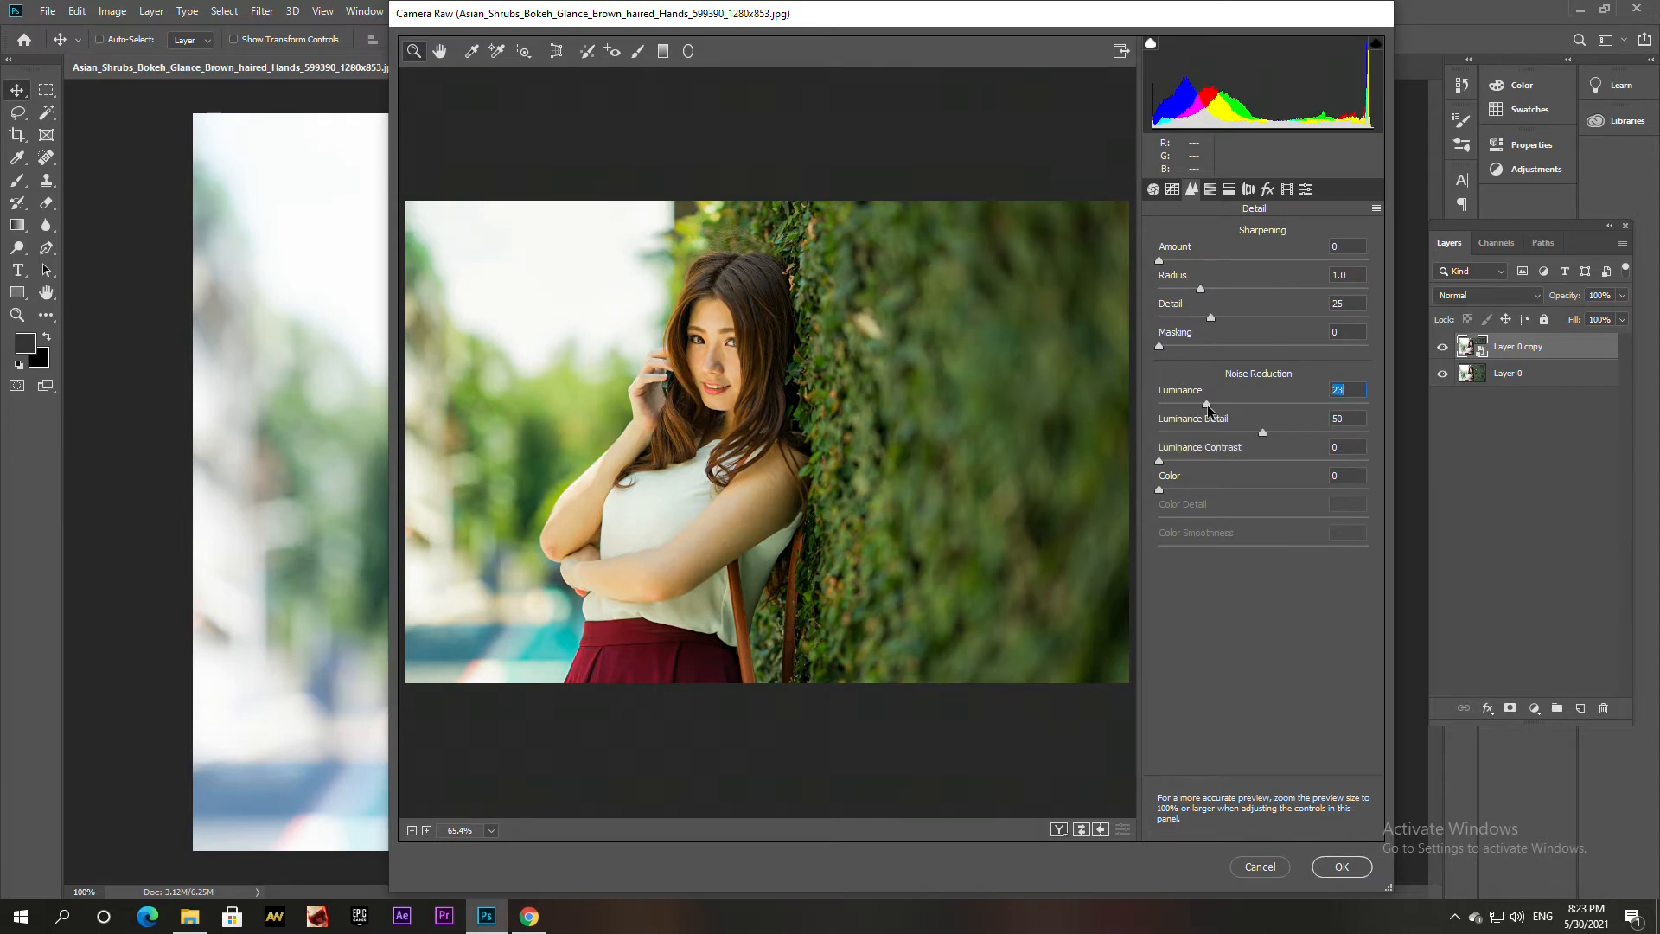
Set the HSL hues to Reds, Yellows, Greens, Purples and Magentas -100, Oranges +8, Aquas +100 and Blues -48
{"action": "left_click", "coordinate": [1211, 189]}
{"action": "left_click", "coordinate": [1167, 237]}
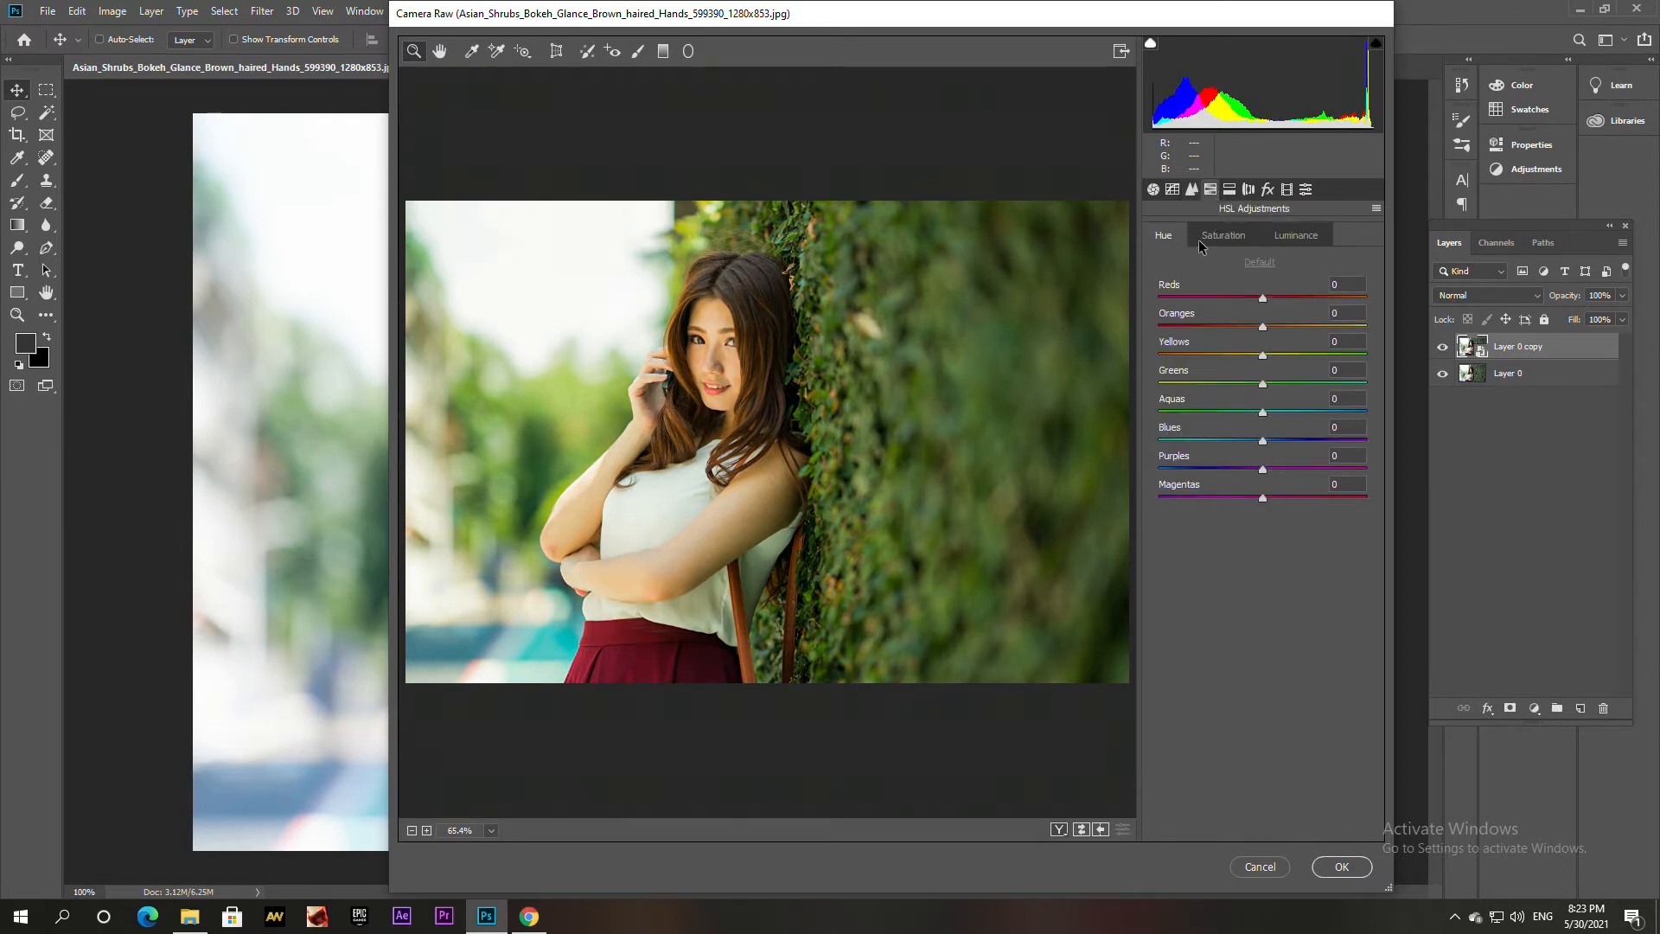
{"action": "left_click_drag", "start_coordinate": [1214, 294], "coordinate": [1113, 287]}
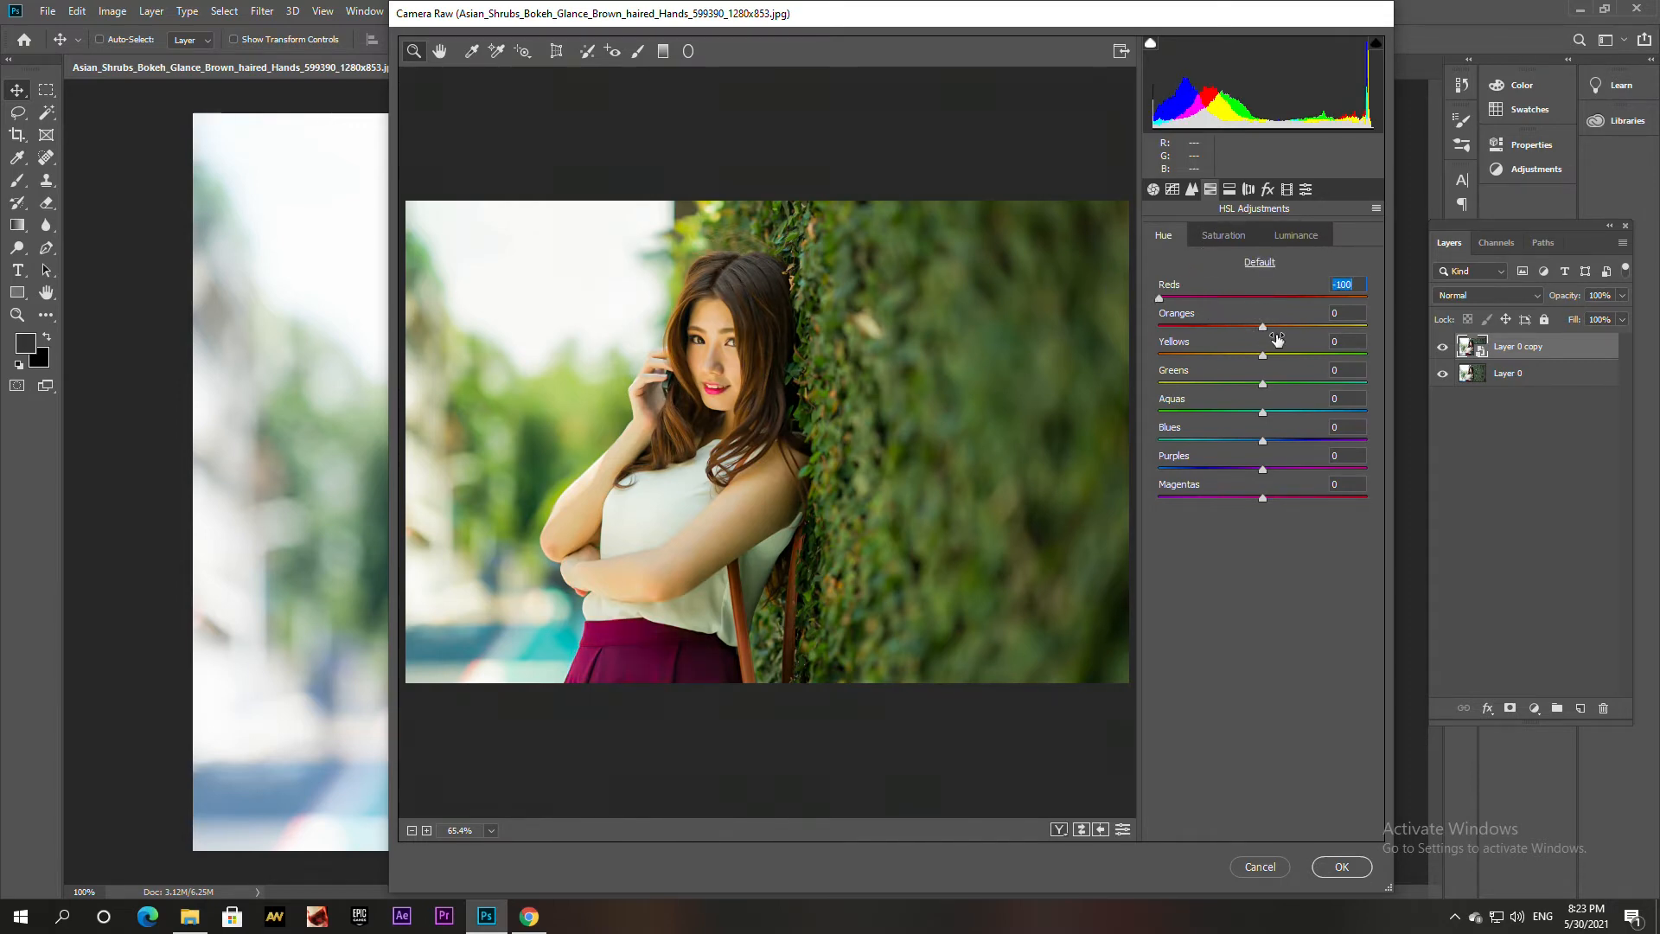
{"action": "left_click_drag", "start_coordinate": [1262, 327], "coordinate": [1269, 329]}
{"action": "left_click_drag", "start_coordinate": [1263, 358], "coordinate": [1119, 322]}
{"action": "left_click_drag", "start_coordinate": [1262, 384], "coordinate": [1139, 375]}
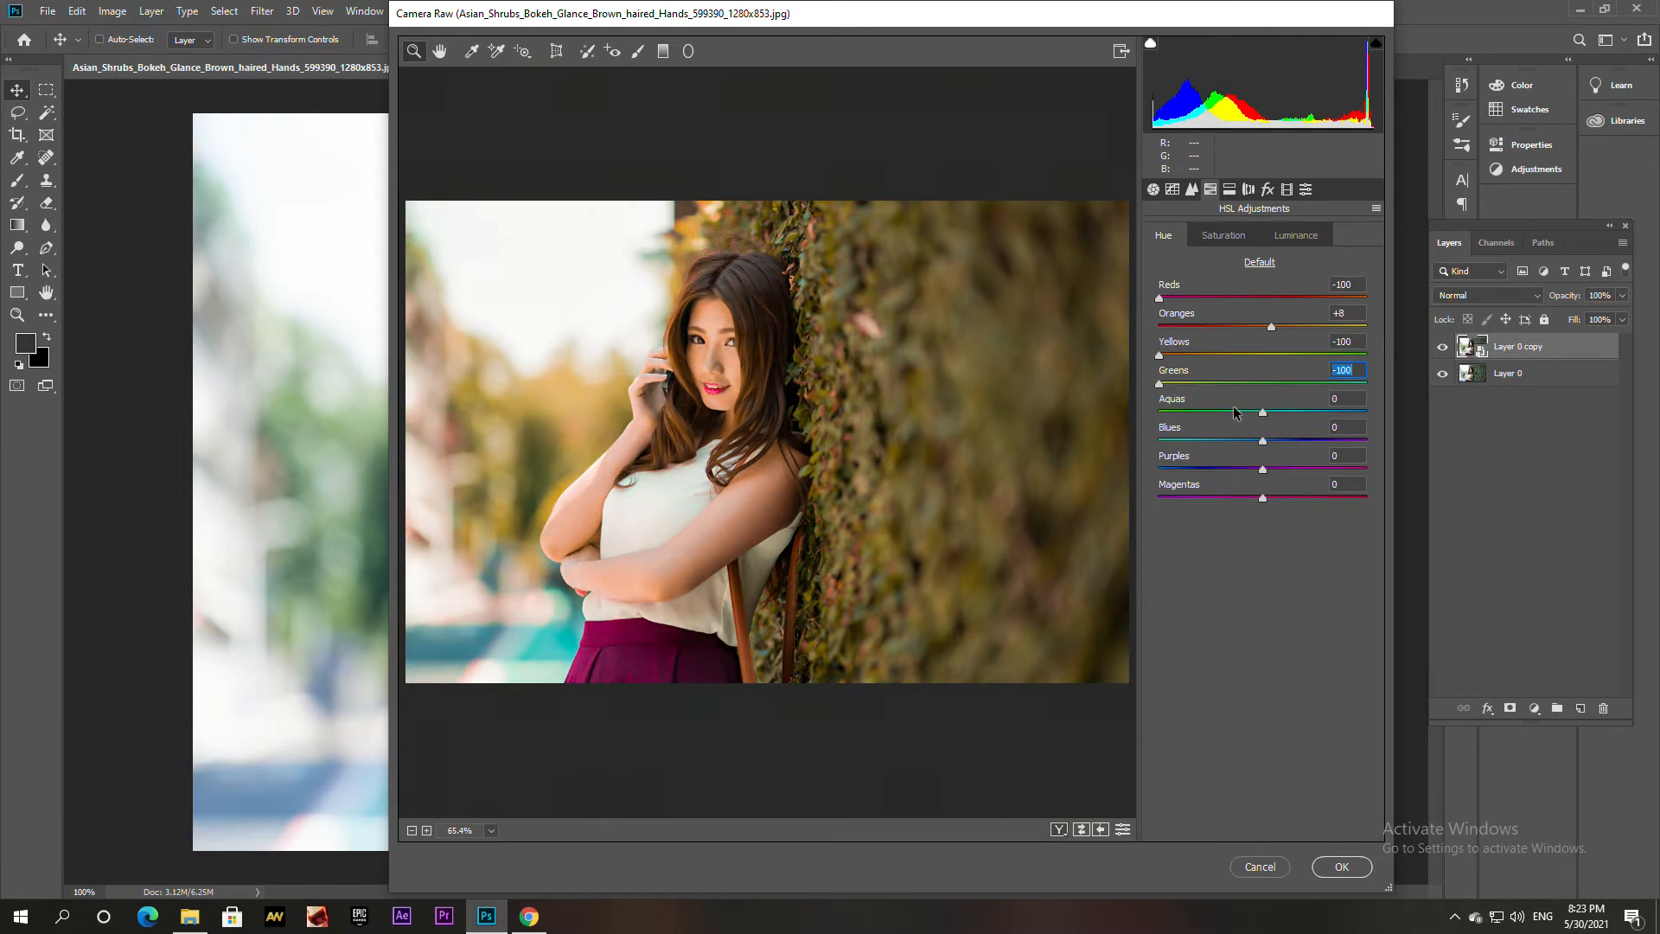
{"action": "left_click_drag", "start_coordinate": [1264, 413], "coordinate": [1408, 417]}
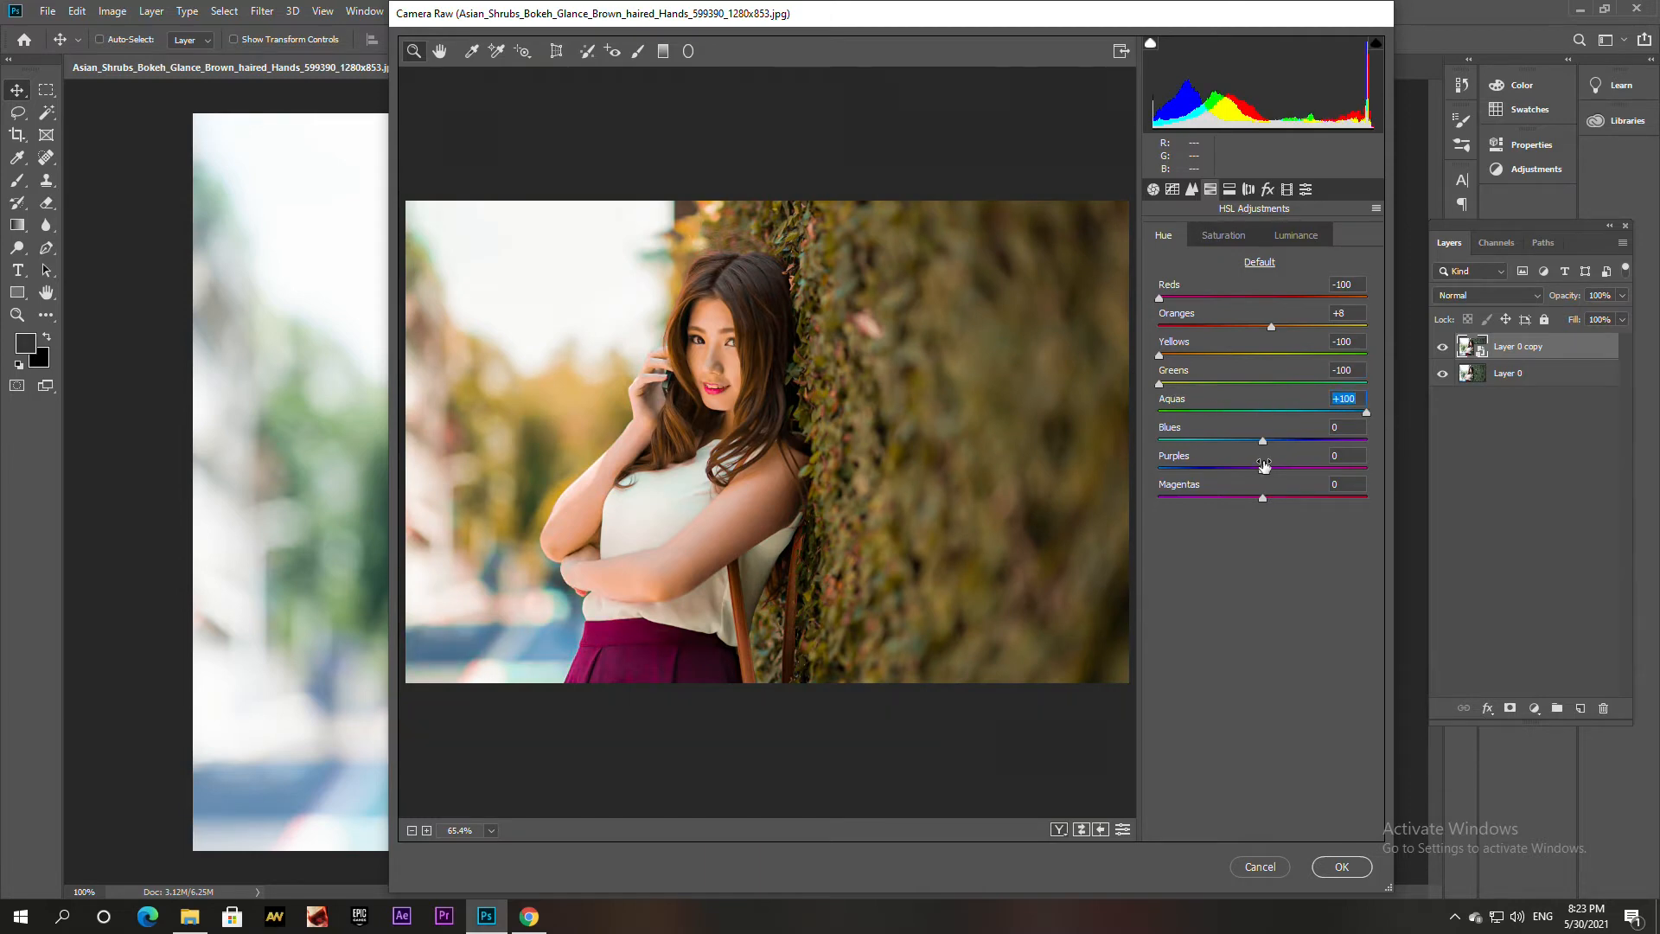
{"action": "left_click_drag", "start_coordinate": [1262, 441], "coordinate": [1128, 505]}
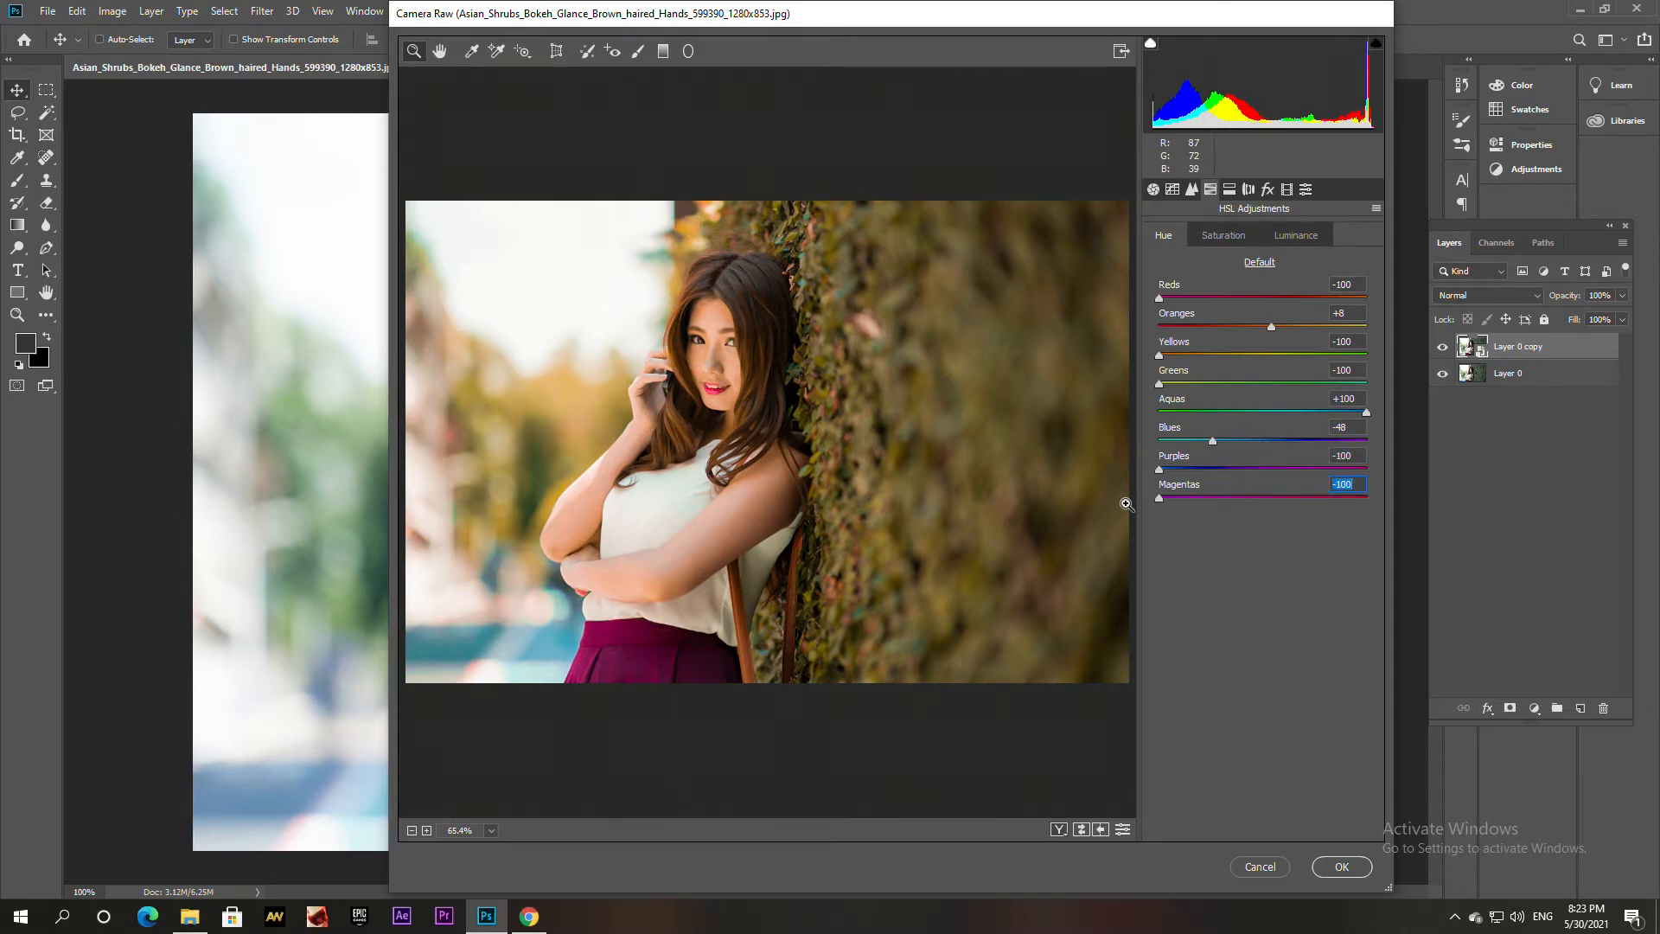
Set the HSL saturation to Reds -44, Yellows -53 and Greens, Aquas and Blues -100, and lower Purples and Magentas
{"action": "left_click", "coordinate": [1237, 233]}
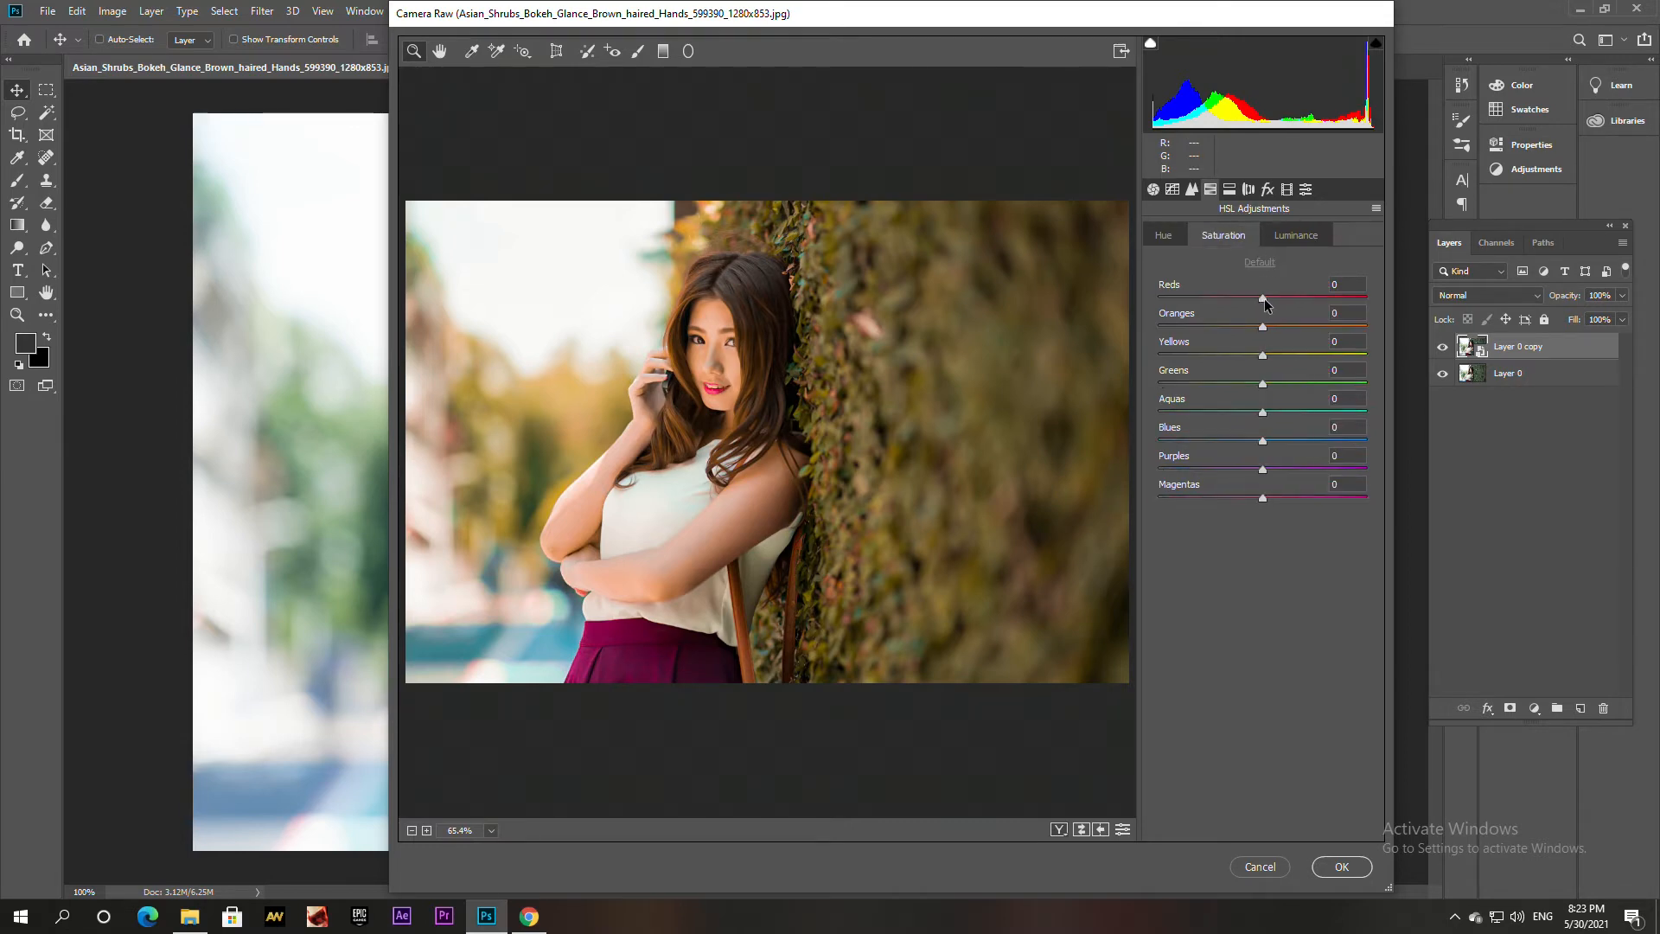
{"action": "left_click_drag", "start_coordinate": [1261, 298], "coordinate": [1229, 298]}
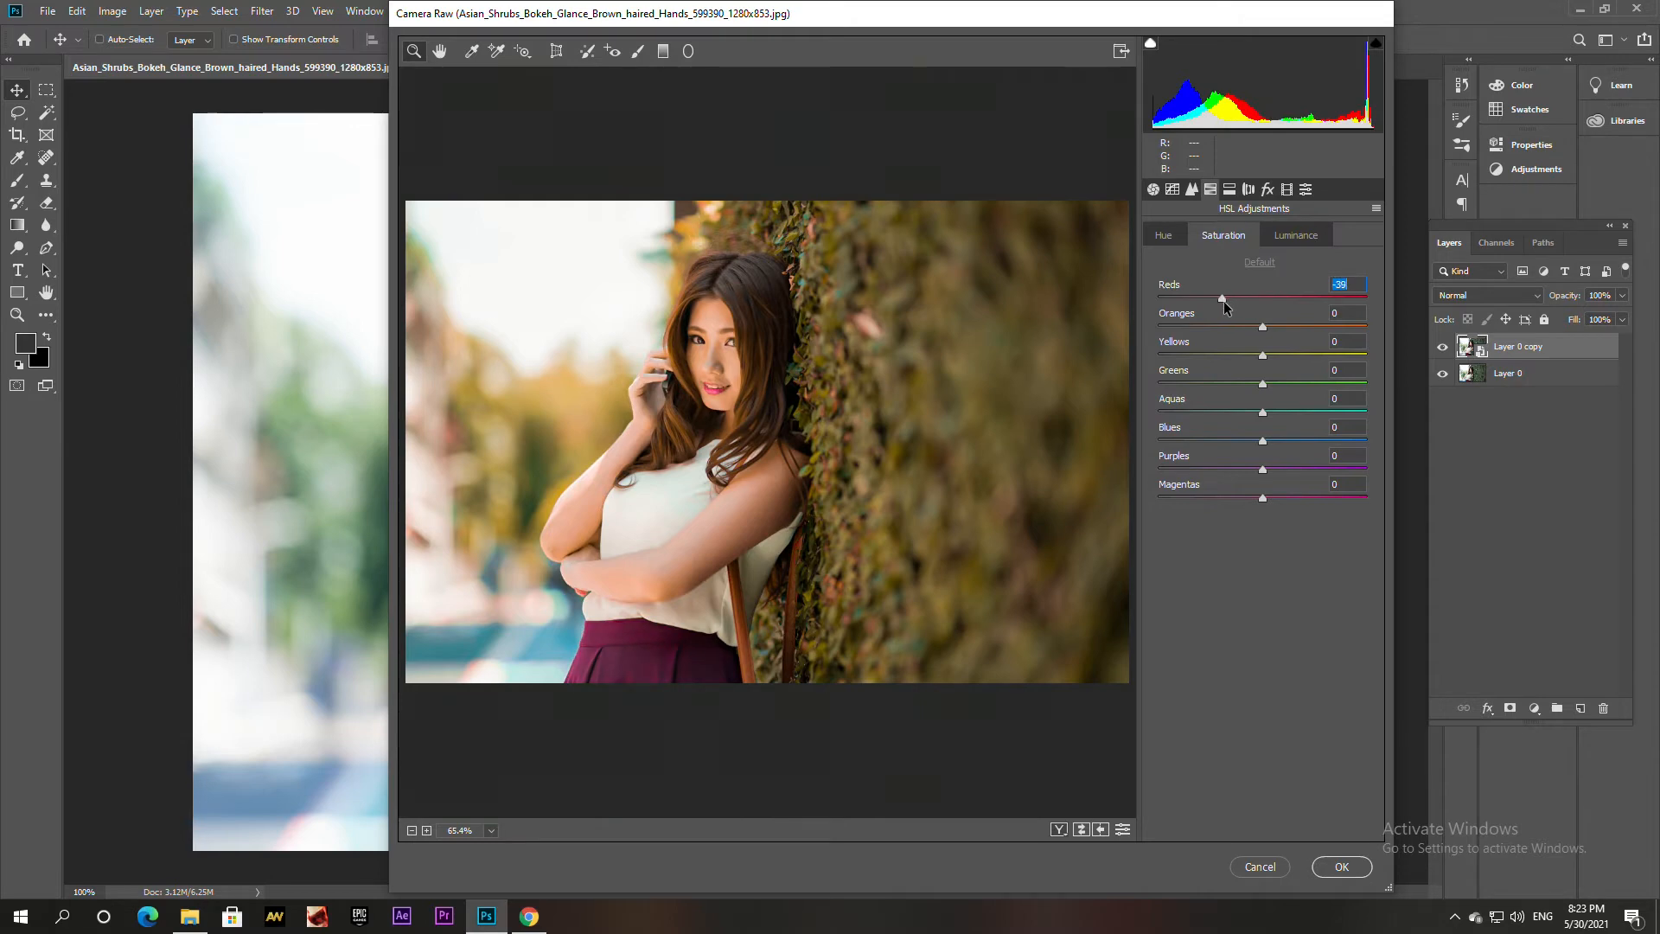
{"action": "left_click_drag", "start_coordinate": [1218, 304], "coordinate": [1220, 305]}
{"action": "left_click_drag", "start_coordinate": [1263, 355], "coordinate": [1145, 375]}
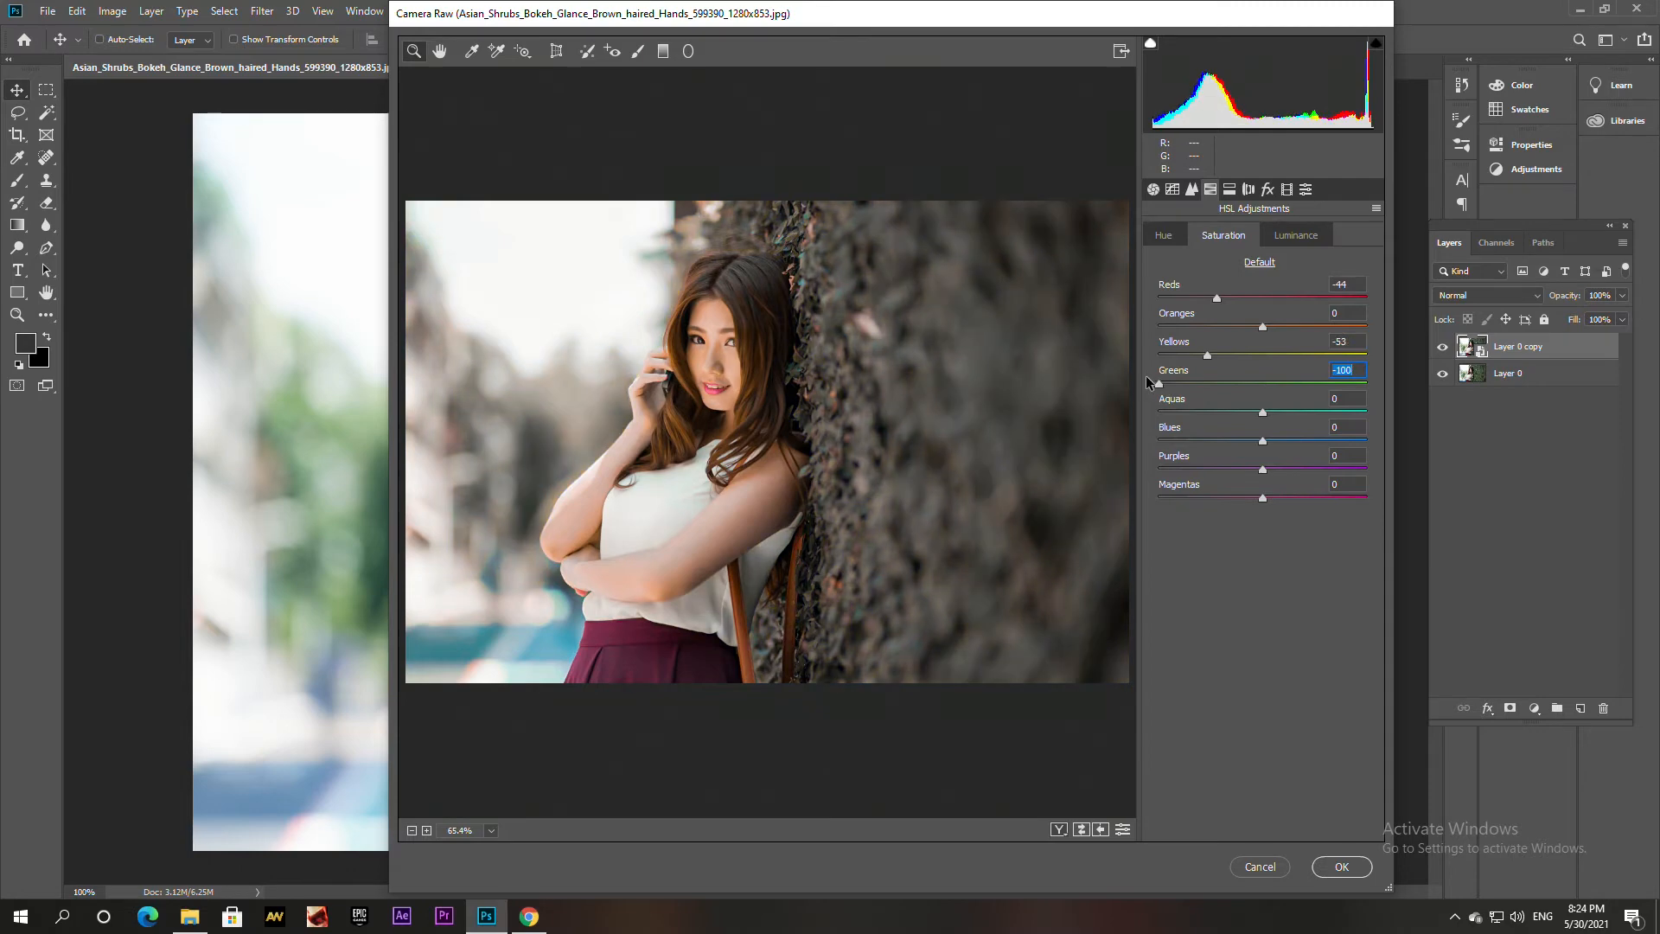
{"action": "left_click_drag", "start_coordinate": [1235, 415], "coordinate": [1123, 415]}
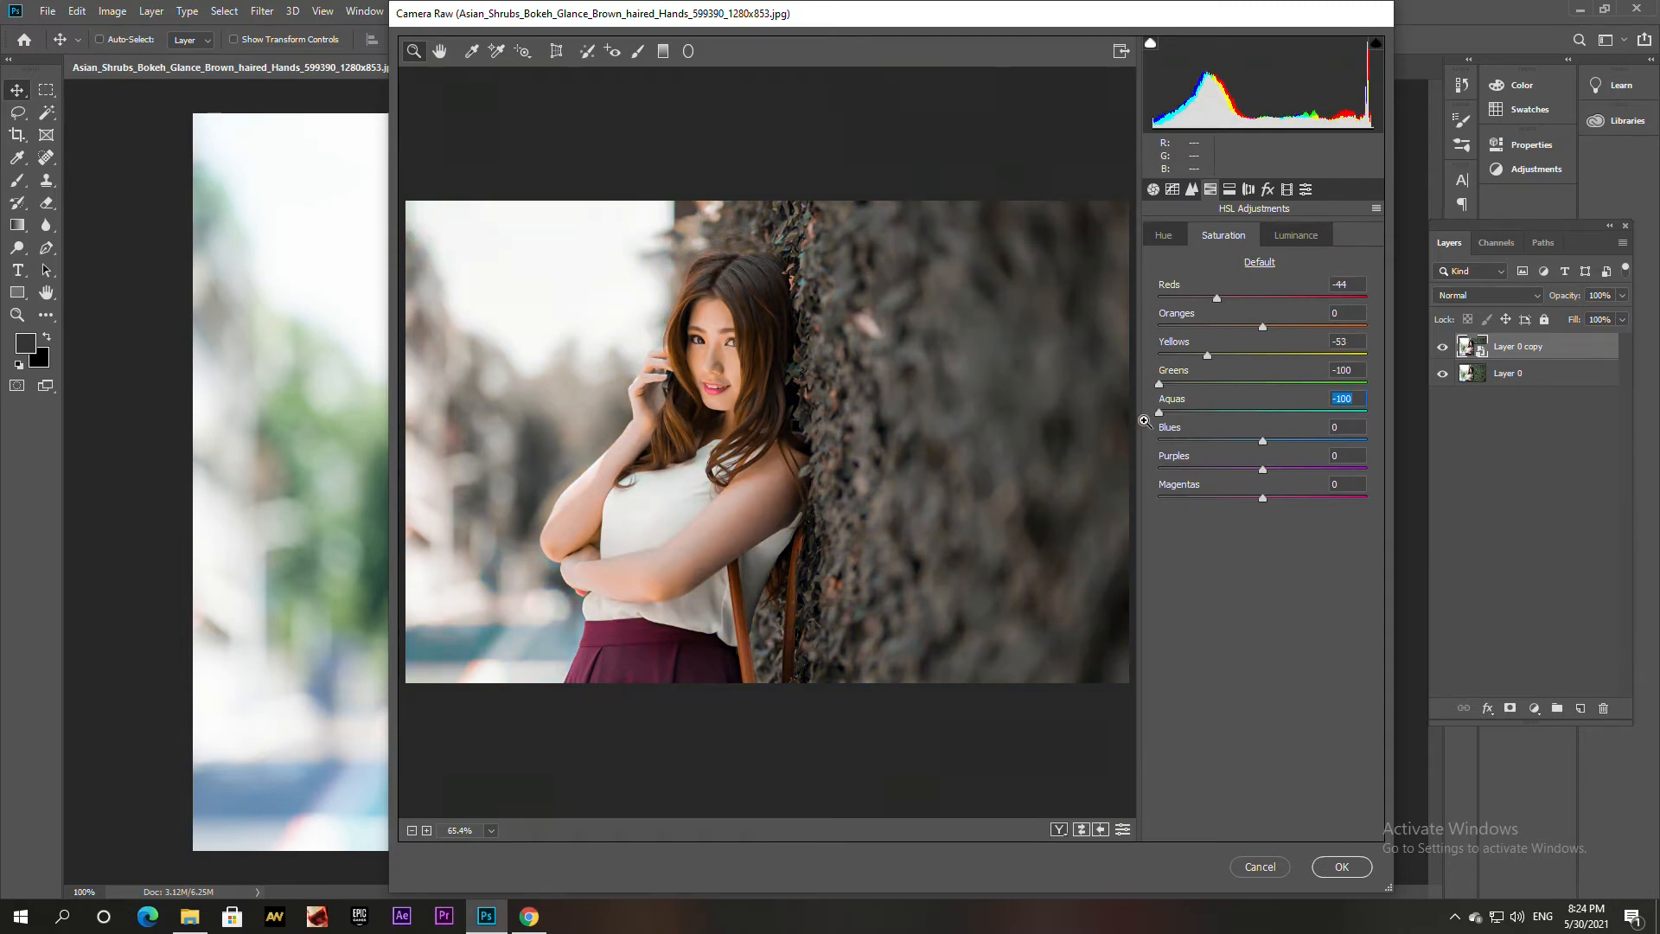
{"action": "left_click_drag", "start_coordinate": [1161, 442], "coordinate": [1112, 449]}
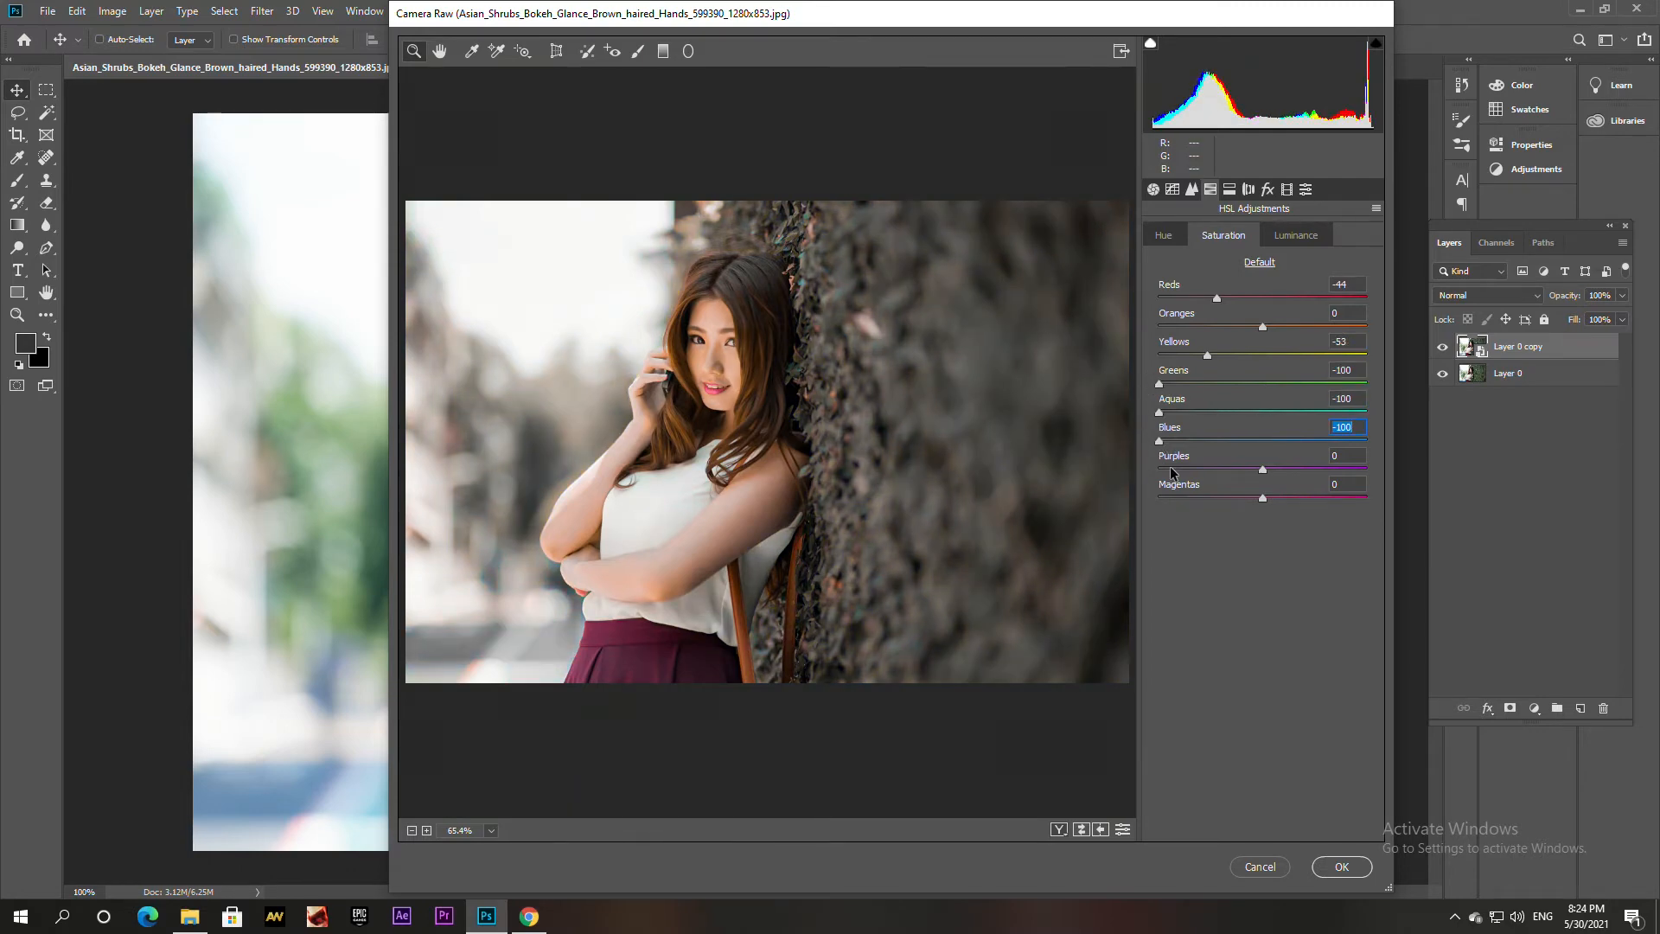
{"action": "left_click_drag", "start_coordinate": [1173, 470], "coordinate": [1109, 497]}
Set the Lens Corrections vignetting amount to +13
{"action": "left_click", "coordinate": [1248, 189]}
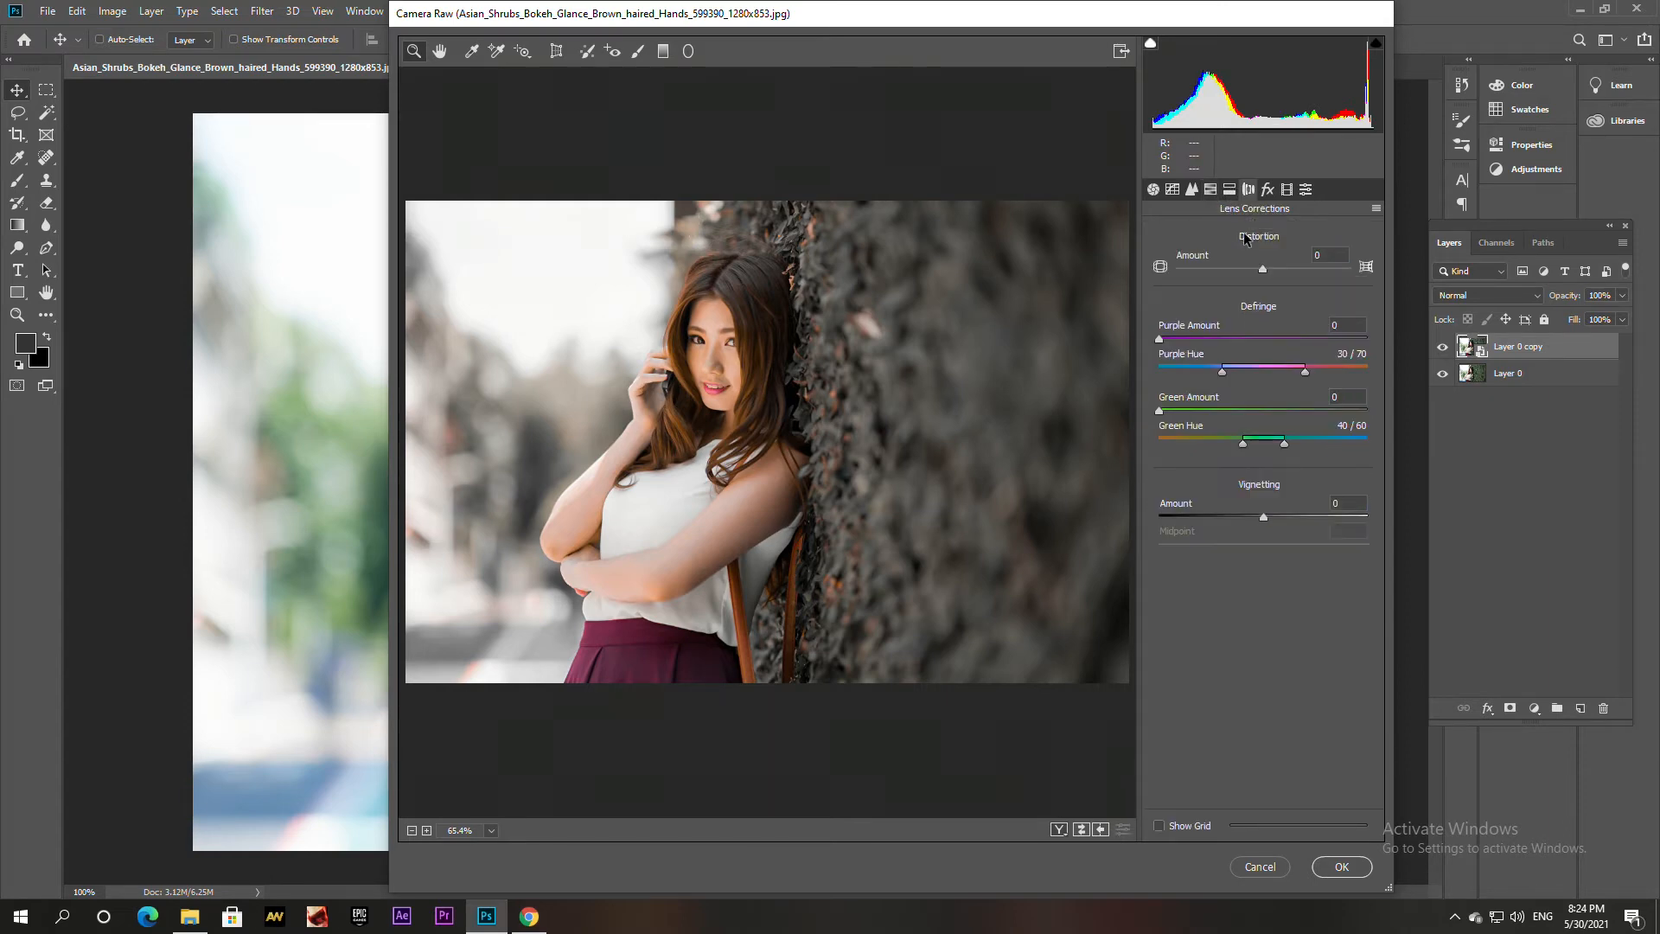
{"action": "left_click_drag", "start_coordinate": [1263, 516], "coordinate": [1278, 519]}
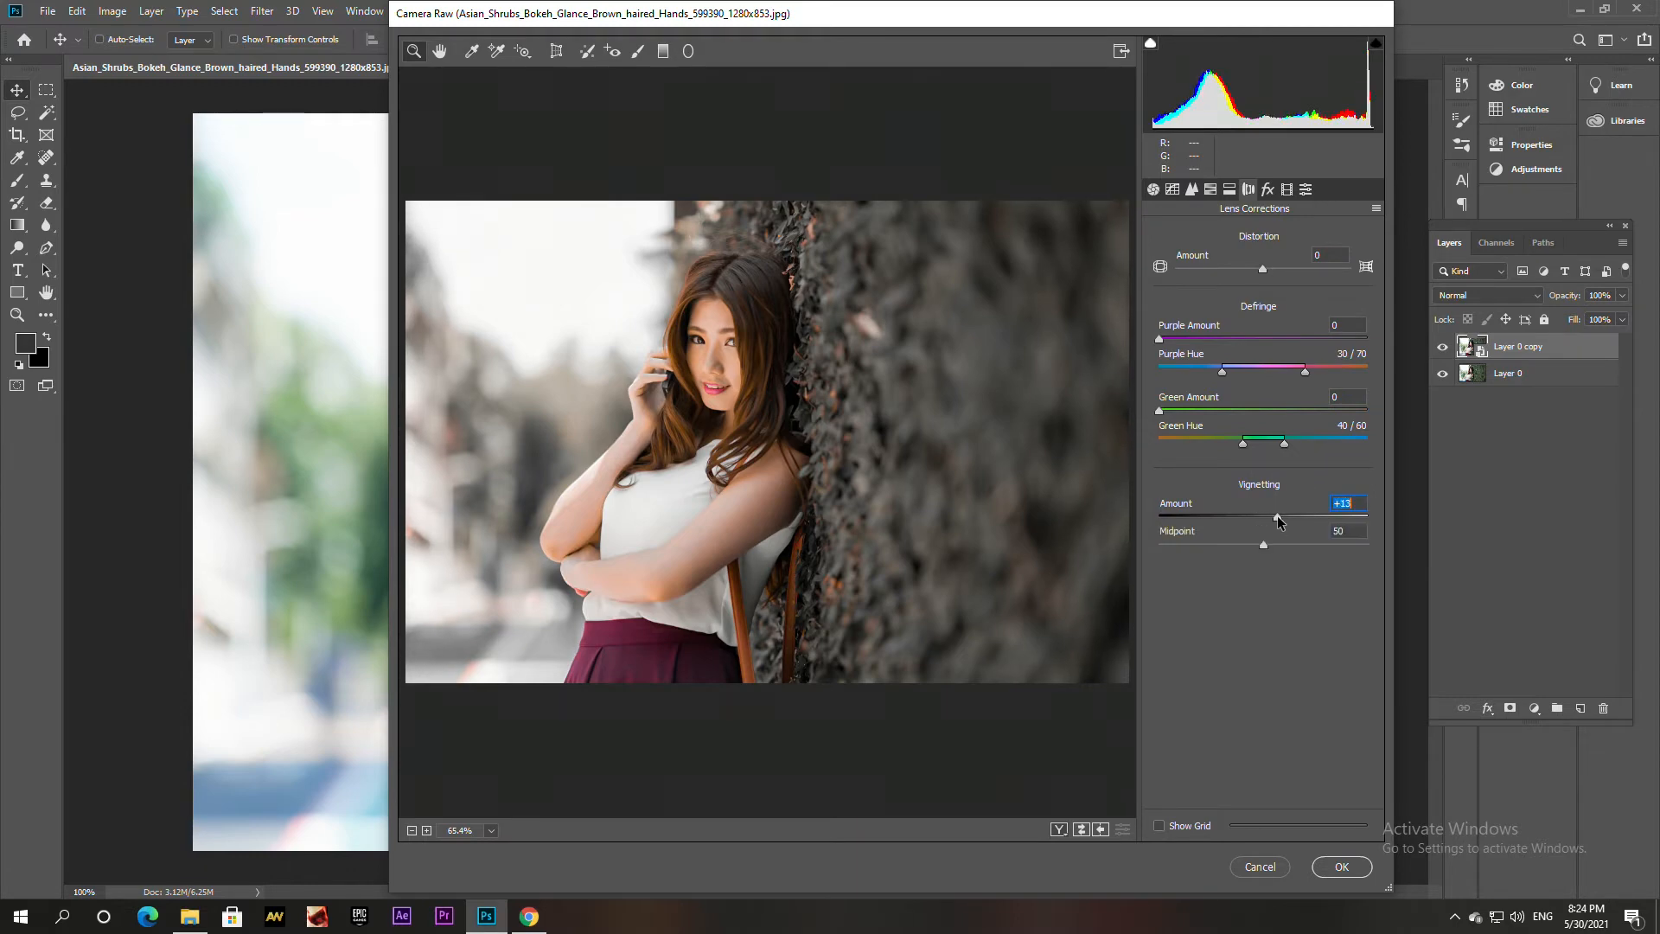
Add a Post Crop Vignetting effect with Amount -18, Midpoint 32 and Roundness +100
{"action": "left_click", "coordinate": [1267, 191]}
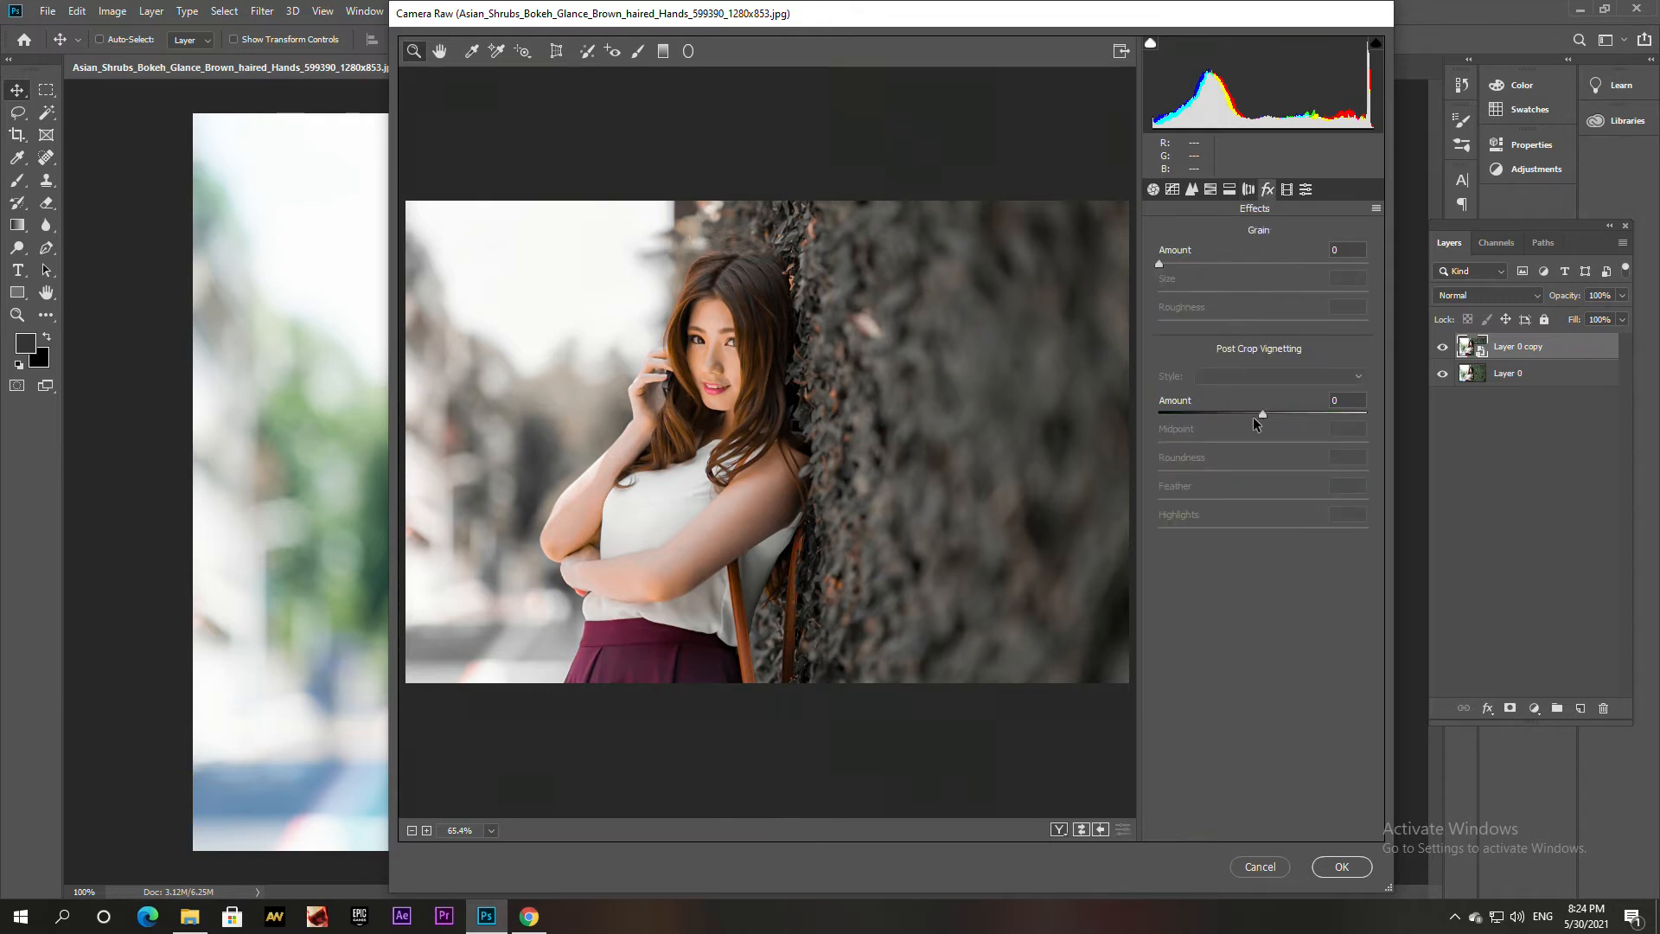
{"action": "left_click_drag", "start_coordinate": [1259, 411], "coordinate": [1243, 417]}
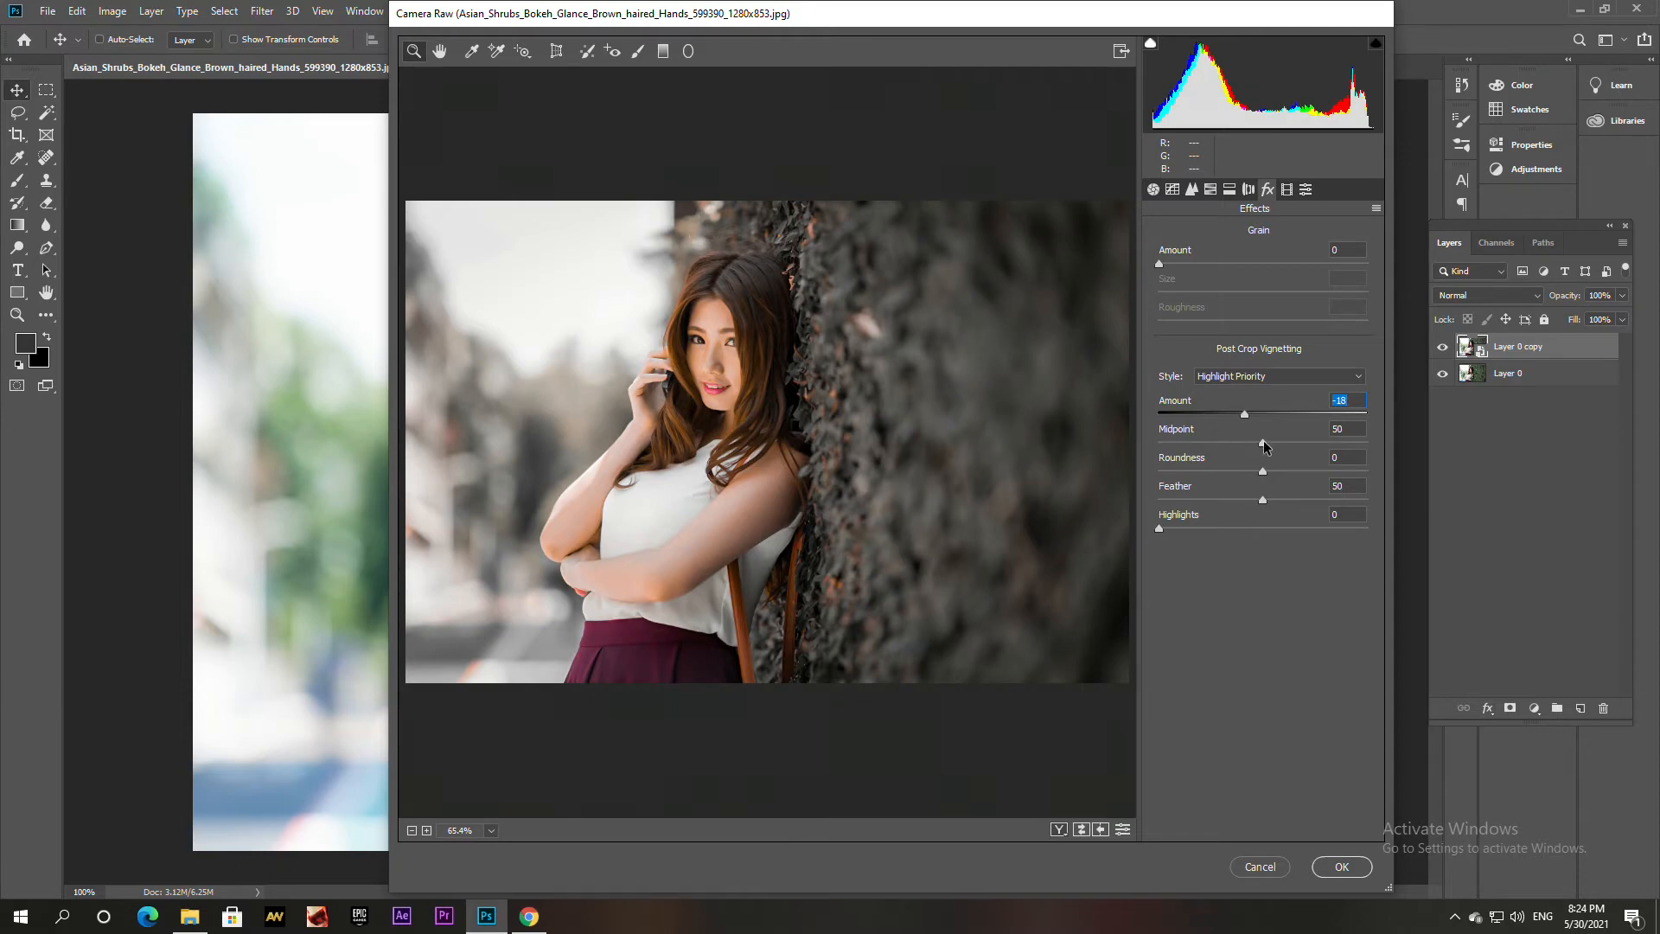
{"action": "left_click_drag", "start_coordinate": [1262, 444], "coordinate": [1223, 455]}
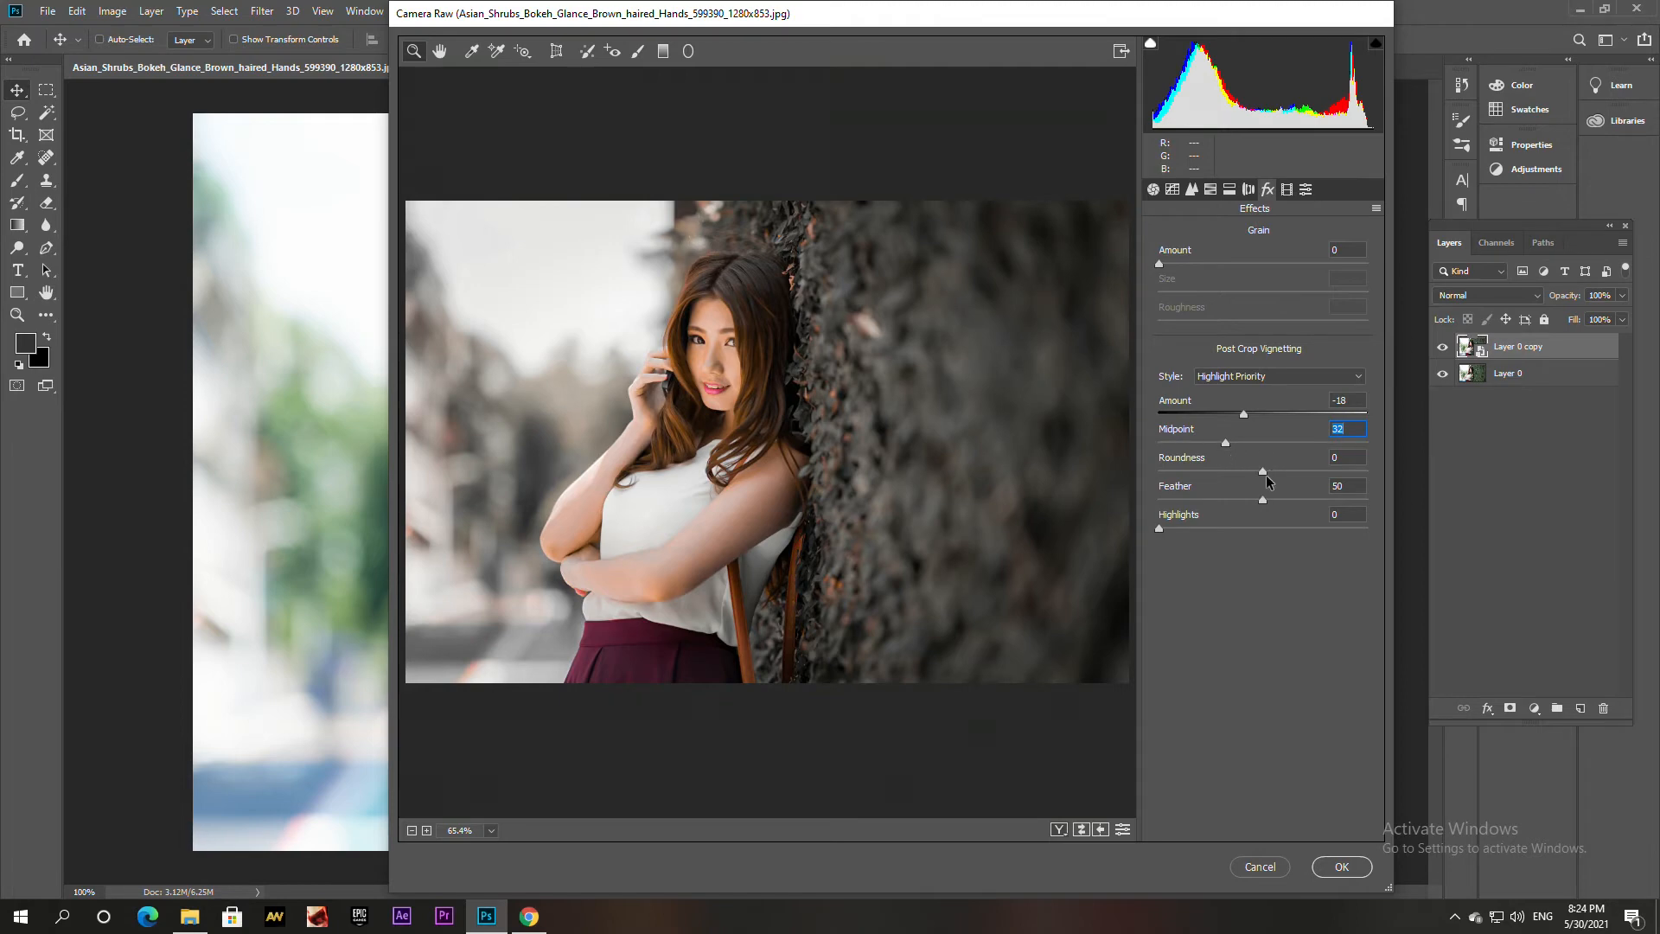
{"action": "left_click_drag", "start_coordinate": [1266, 471], "coordinate": [1408, 469]}
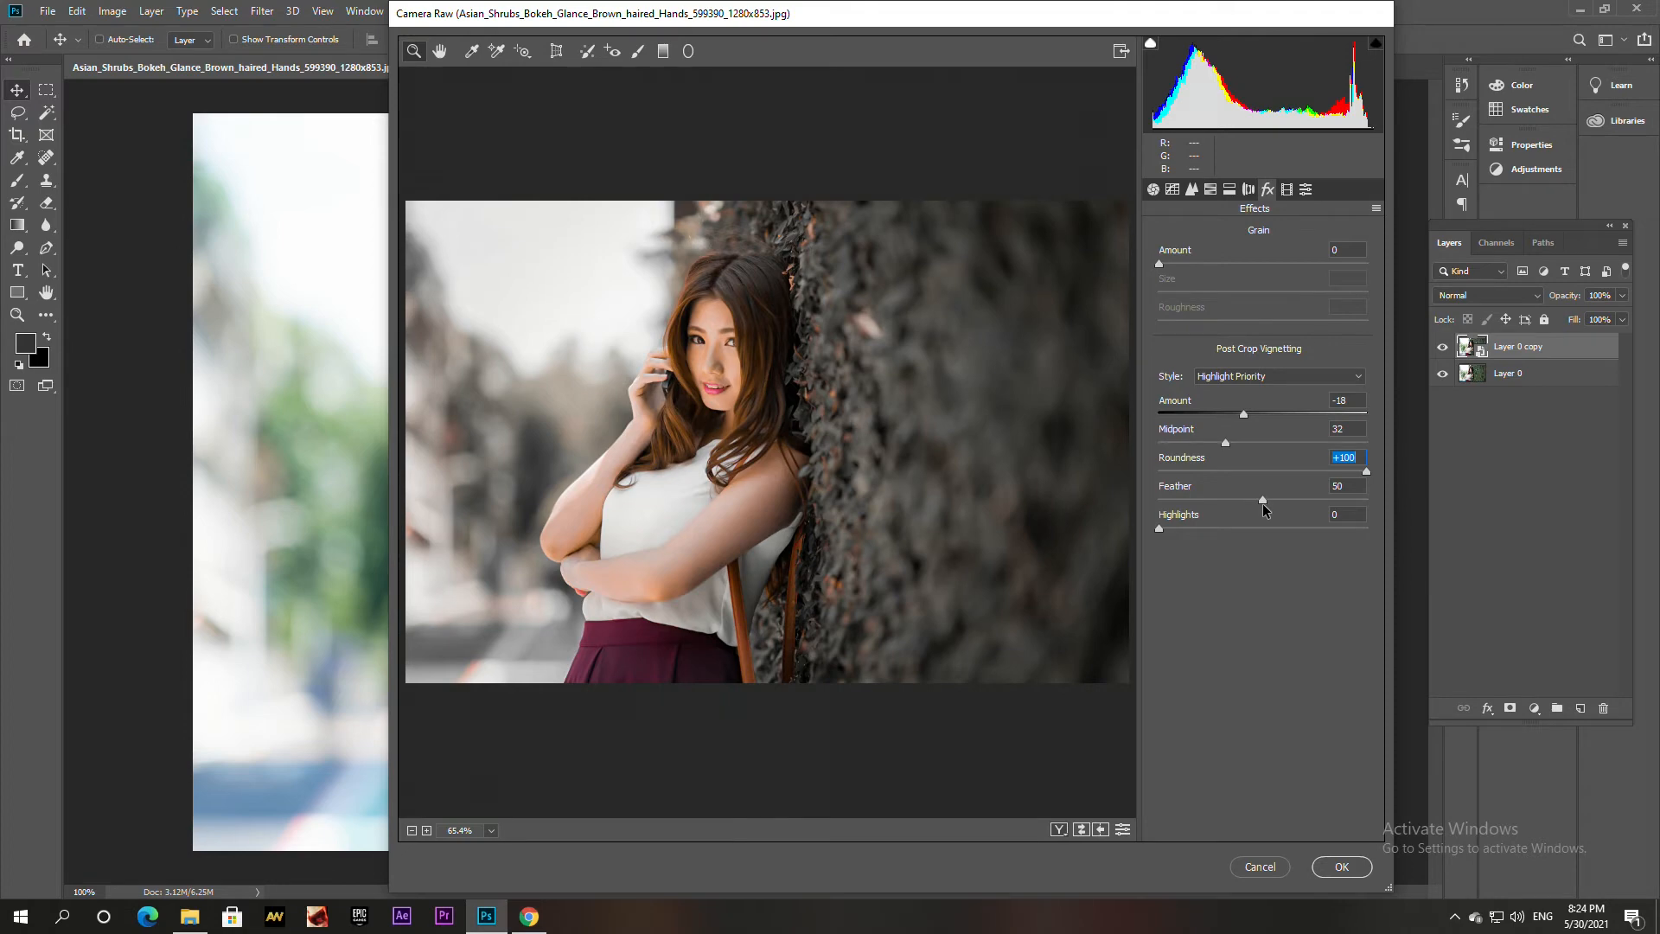
Calibrate the colors with Shadows Tint -99, Red Primary Hue -28 and Green Primary Hue -32
{"action": "left_click", "coordinate": [1286, 192]}
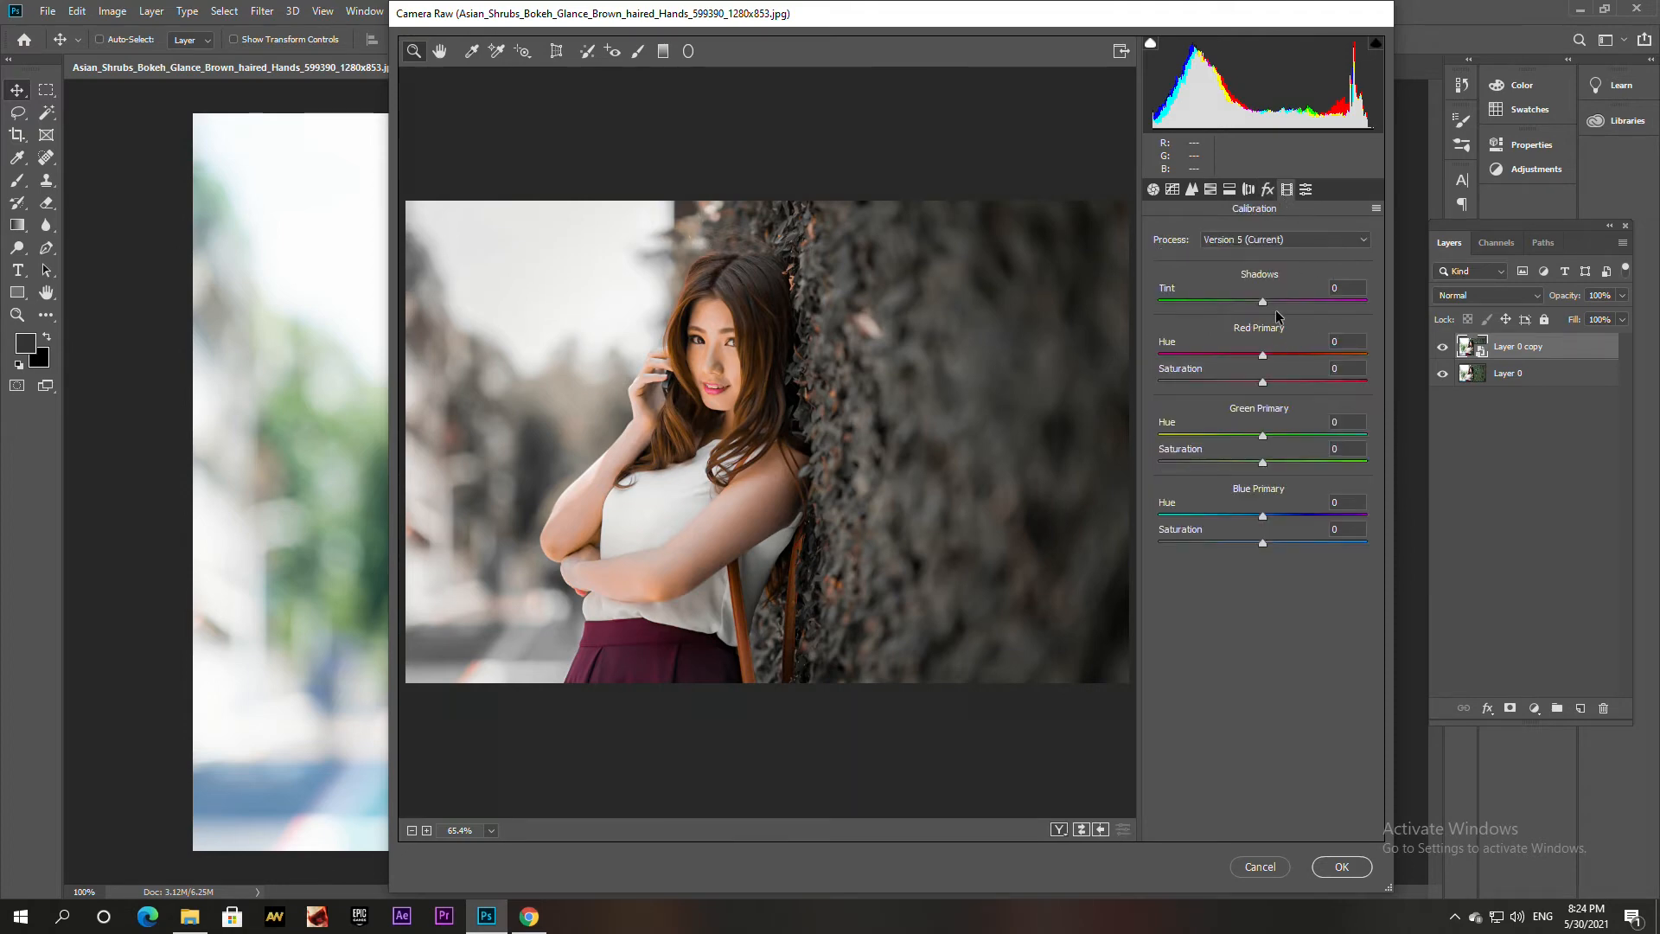
{"action": "left_click_drag", "start_coordinate": [1262, 301], "coordinate": [1161, 303]}
{"action": "left_click_drag", "start_coordinate": [1263, 355], "coordinate": [1232, 356]}
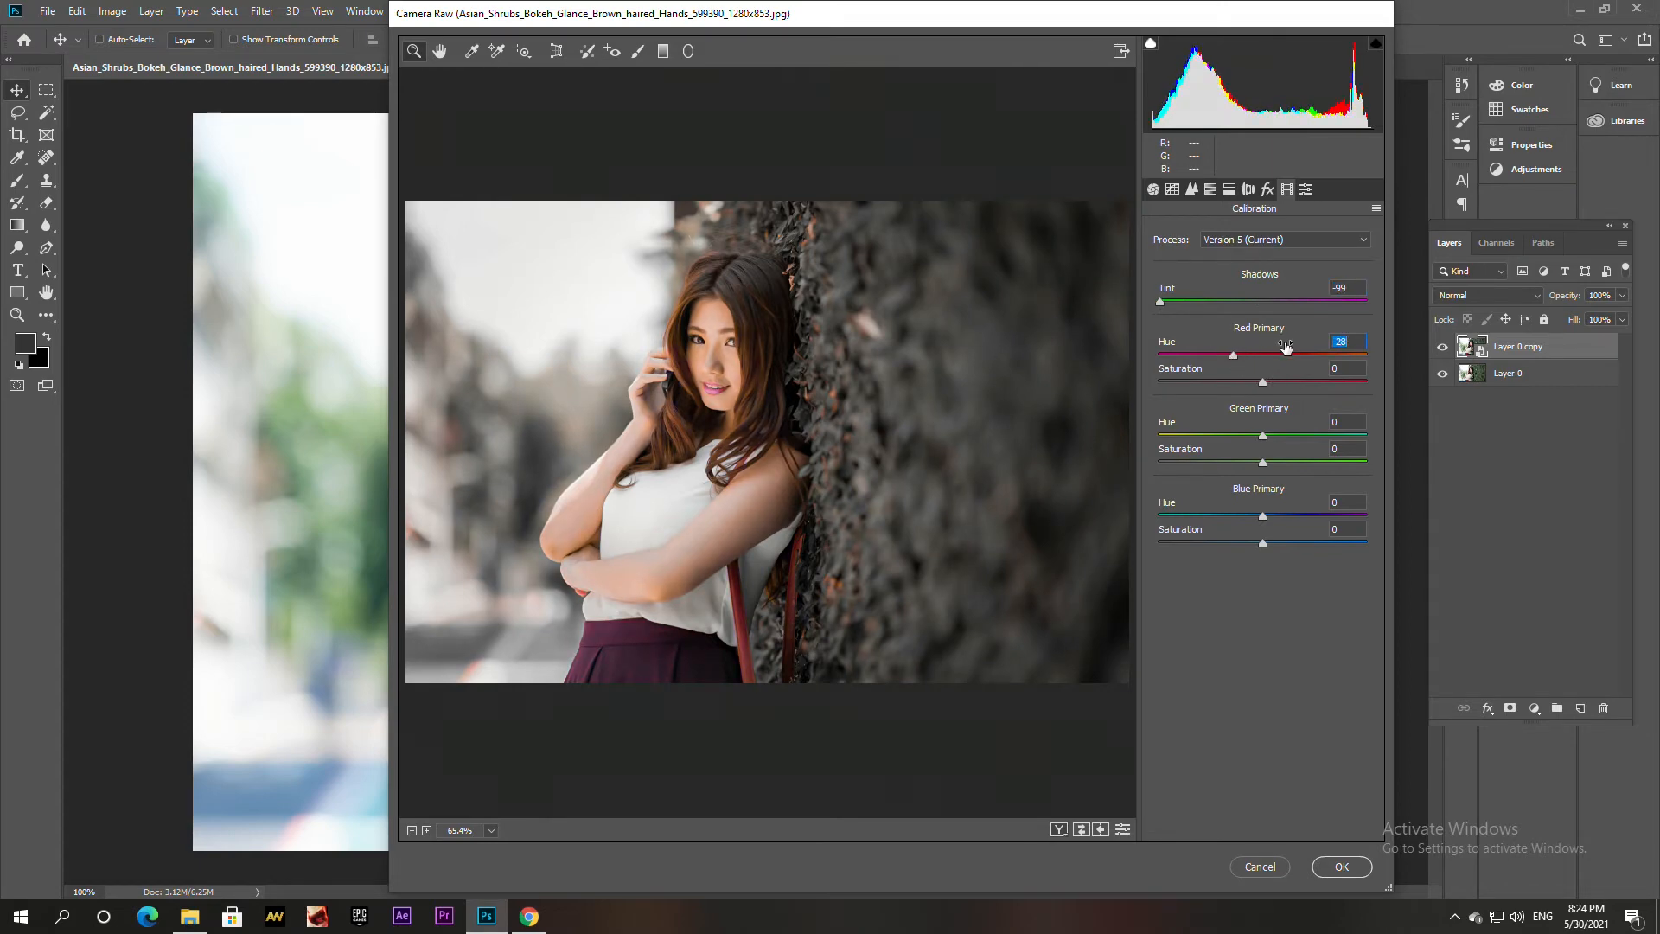
{"action": "left_click_drag", "start_coordinate": [1260, 440], "coordinate": [1228, 439]}
{"action": "left_click_drag", "start_coordinate": [1228, 443], "coordinate": [1229, 445]}
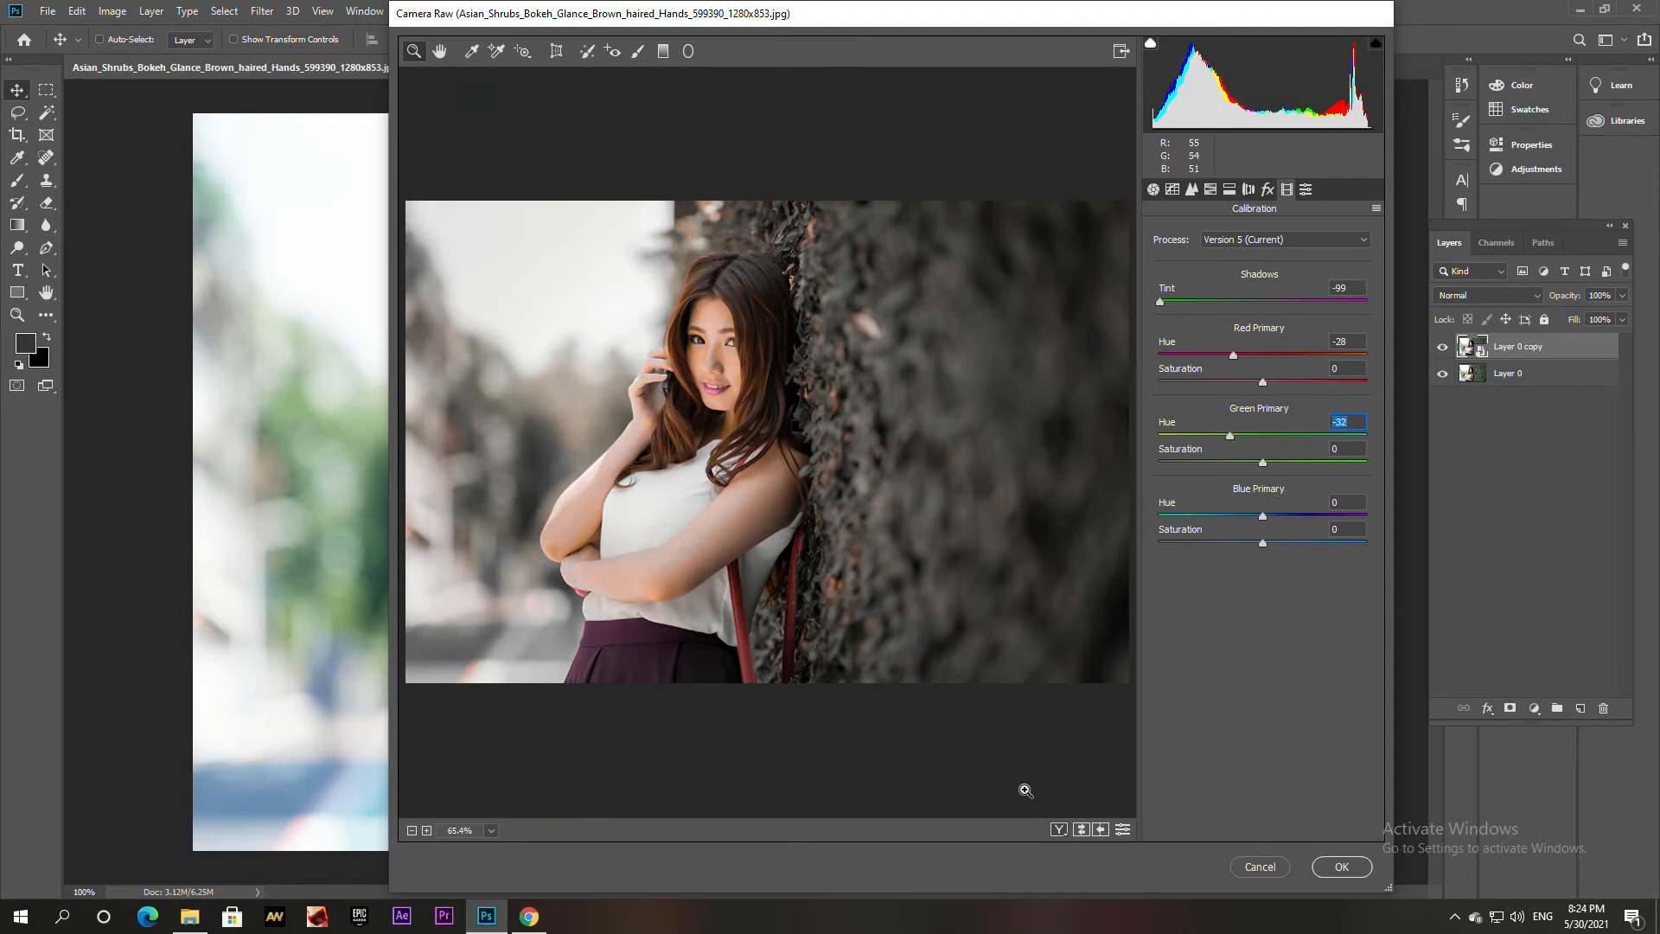
Compare the portrait in the before/after views and apply the Camera Raw Filter to Layer 0 copy
{"action": "left_click", "coordinate": [1057, 830]}
{"action": "left_click", "coordinate": [1057, 830]}
{"action": "left_click", "coordinate": [1057, 830]}
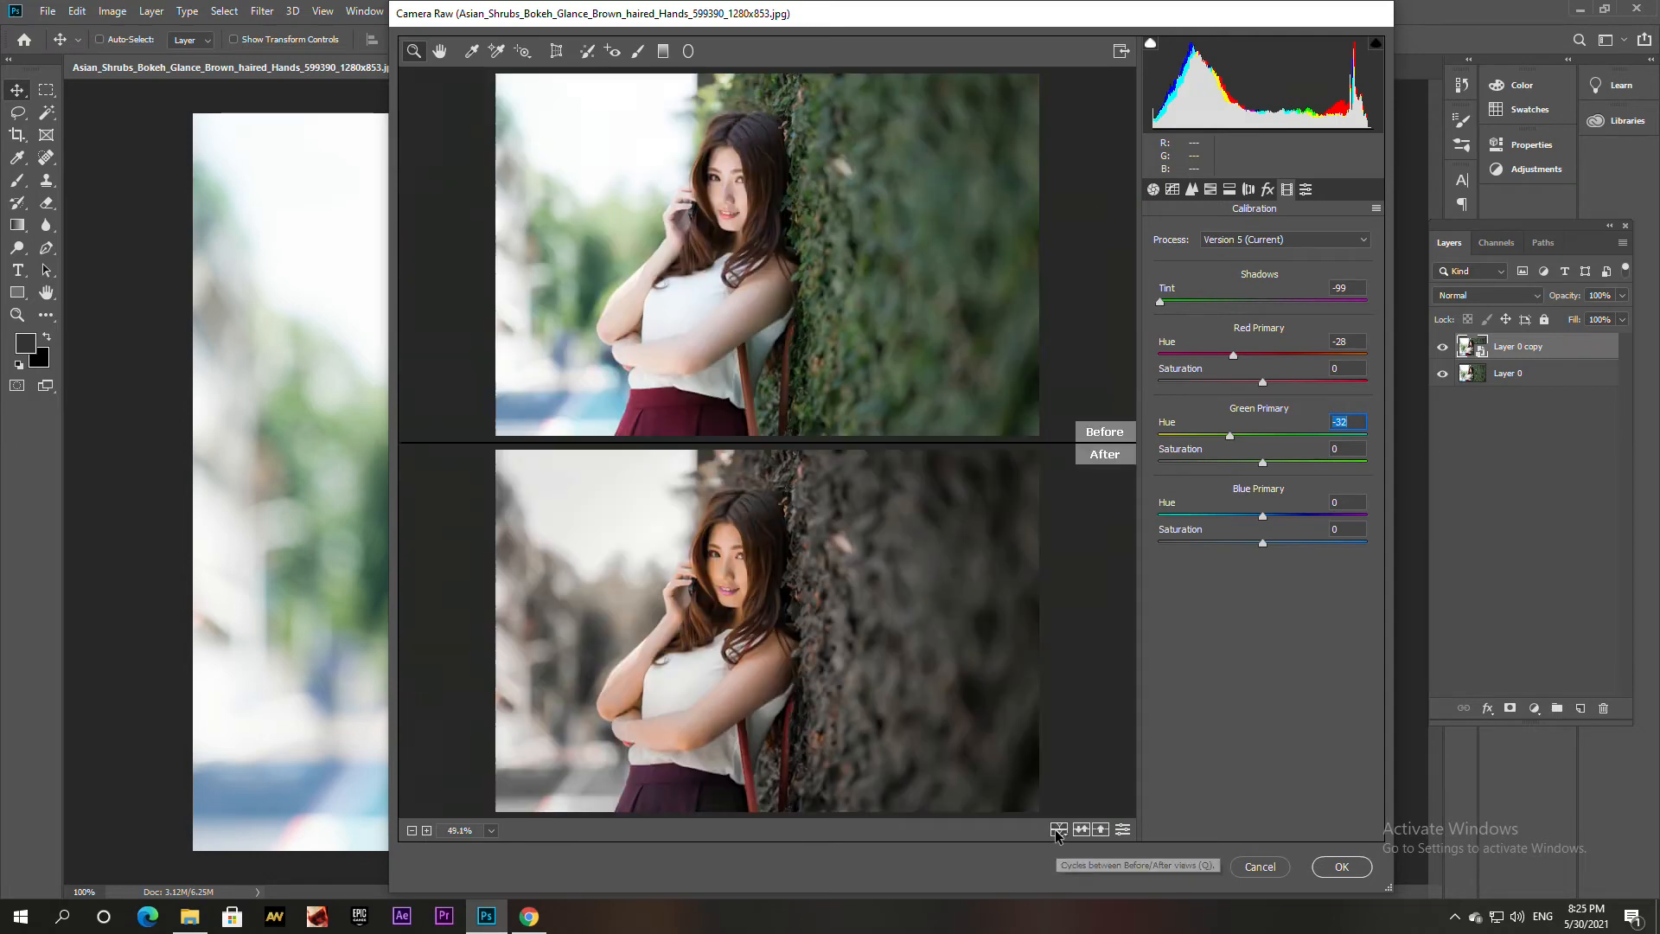
{"action": "left_click", "coordinate": [1057, 830]}
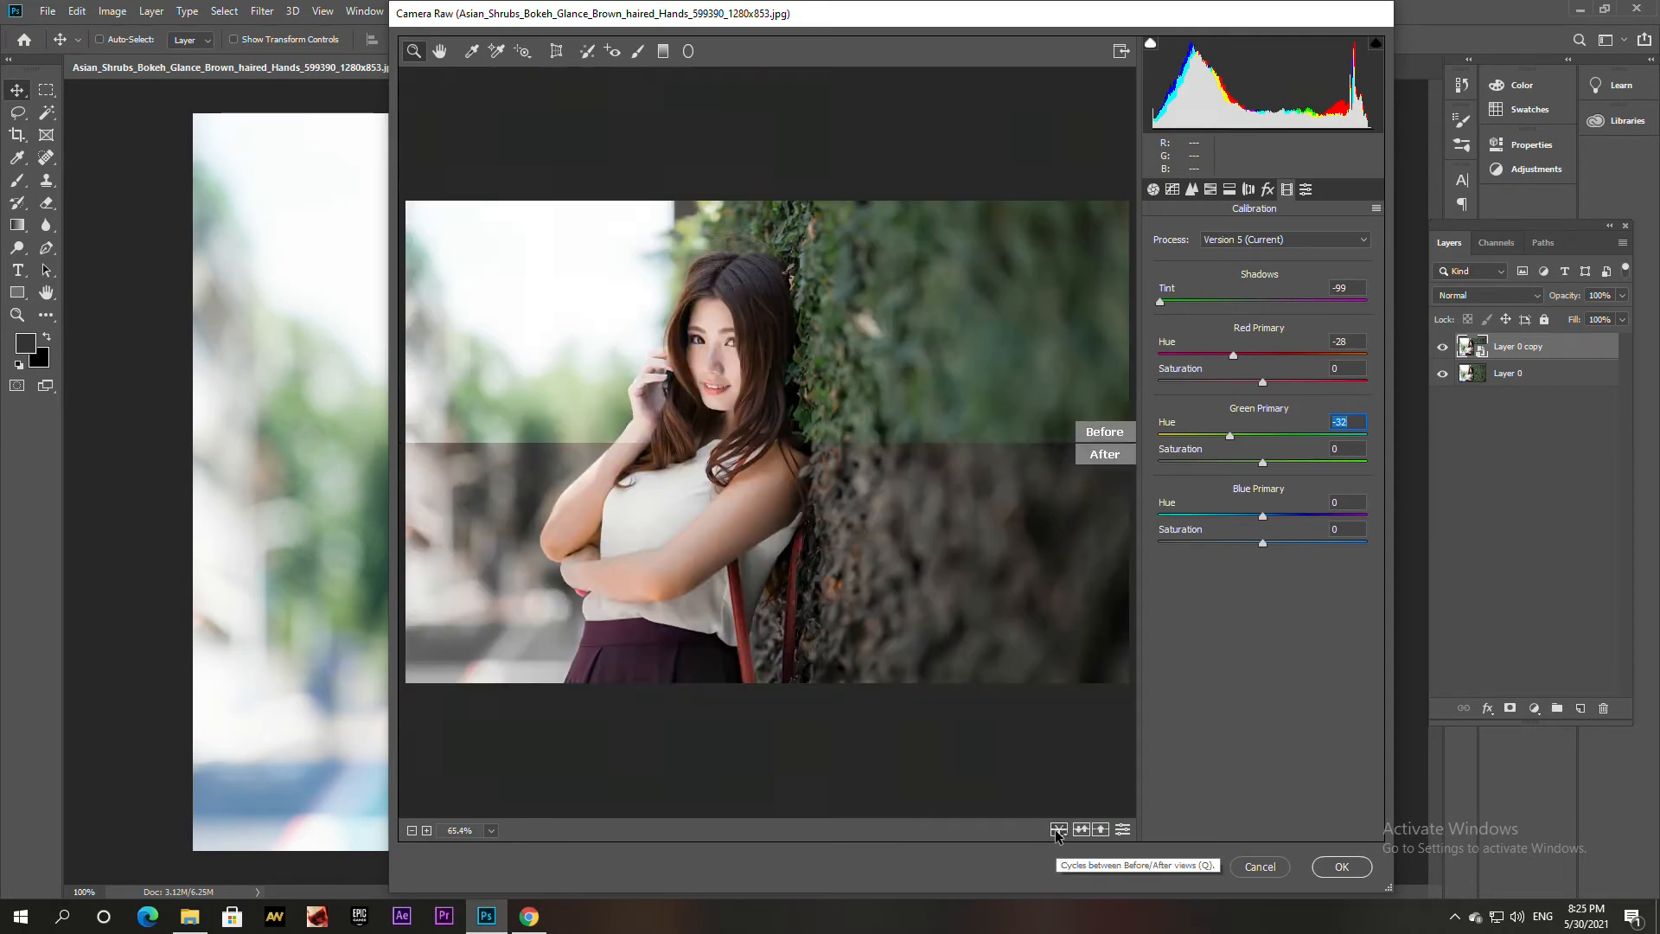
{"action": "left_click", "coordinate": [1057, 830]}
{"action": "left_click", "coordinate": [1332, 868]}
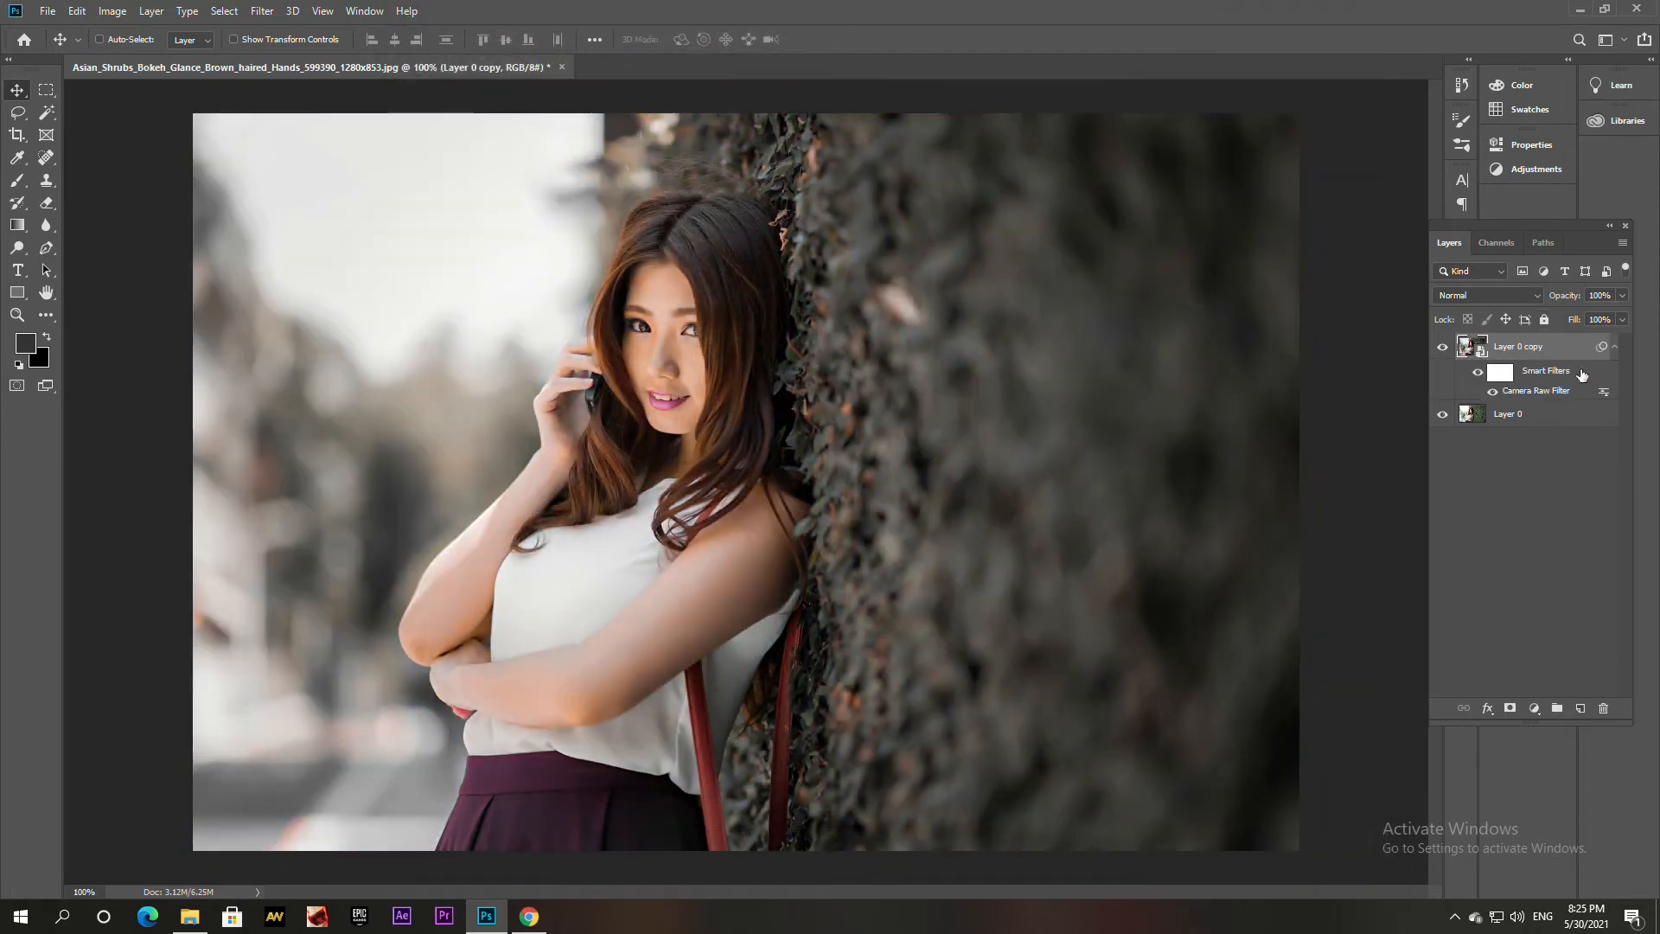
Reopen the Camera Raw smart filter and save its settings as "camera raw" (.xmp) in folder 7 of Perfect color
{"action": "double_click", "coordinate": [1536, 391]}
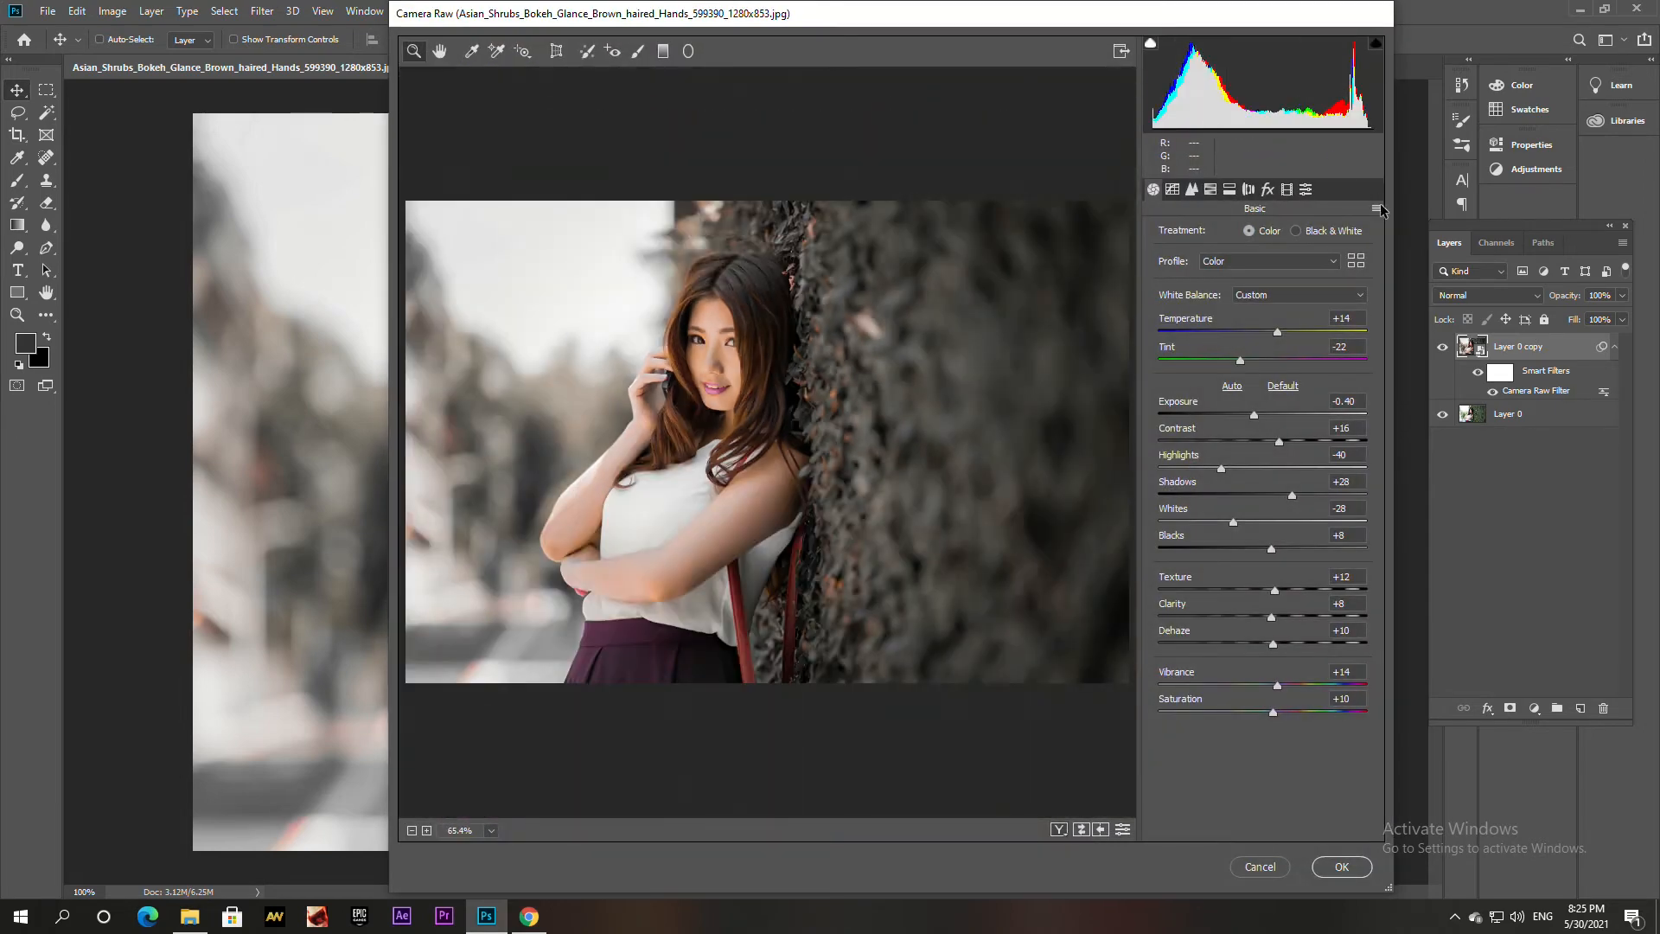
{"action": "left_click", "coordinate": [1376, 209]}
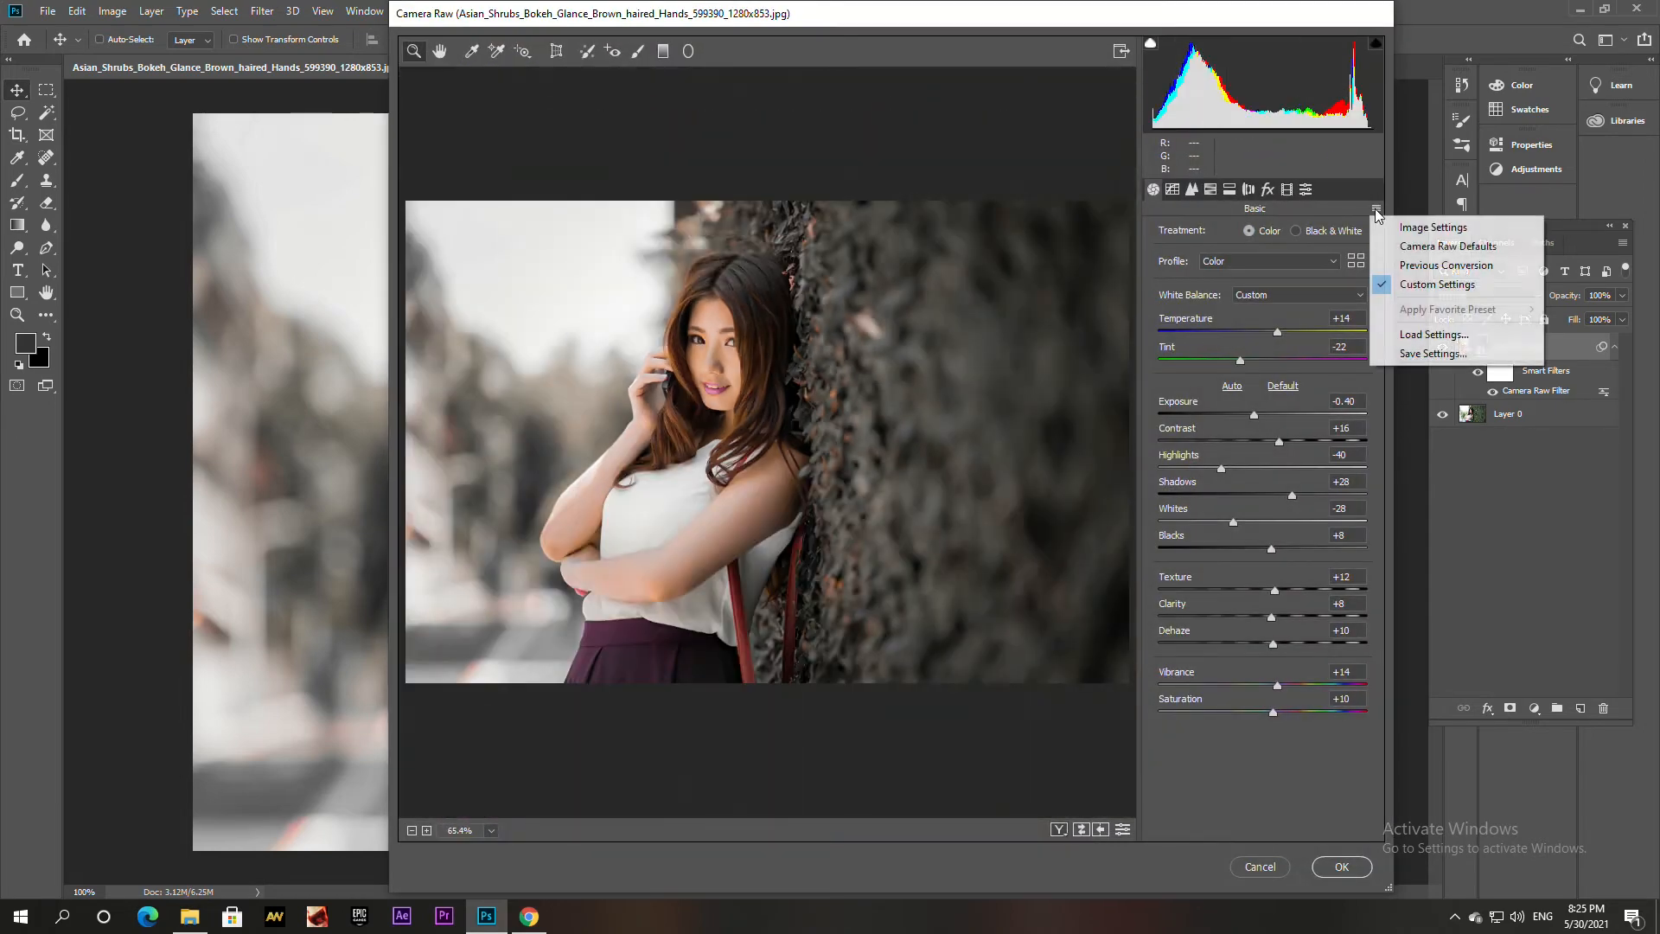
{"action": "left_click", "coordinate": [1419, 360]}
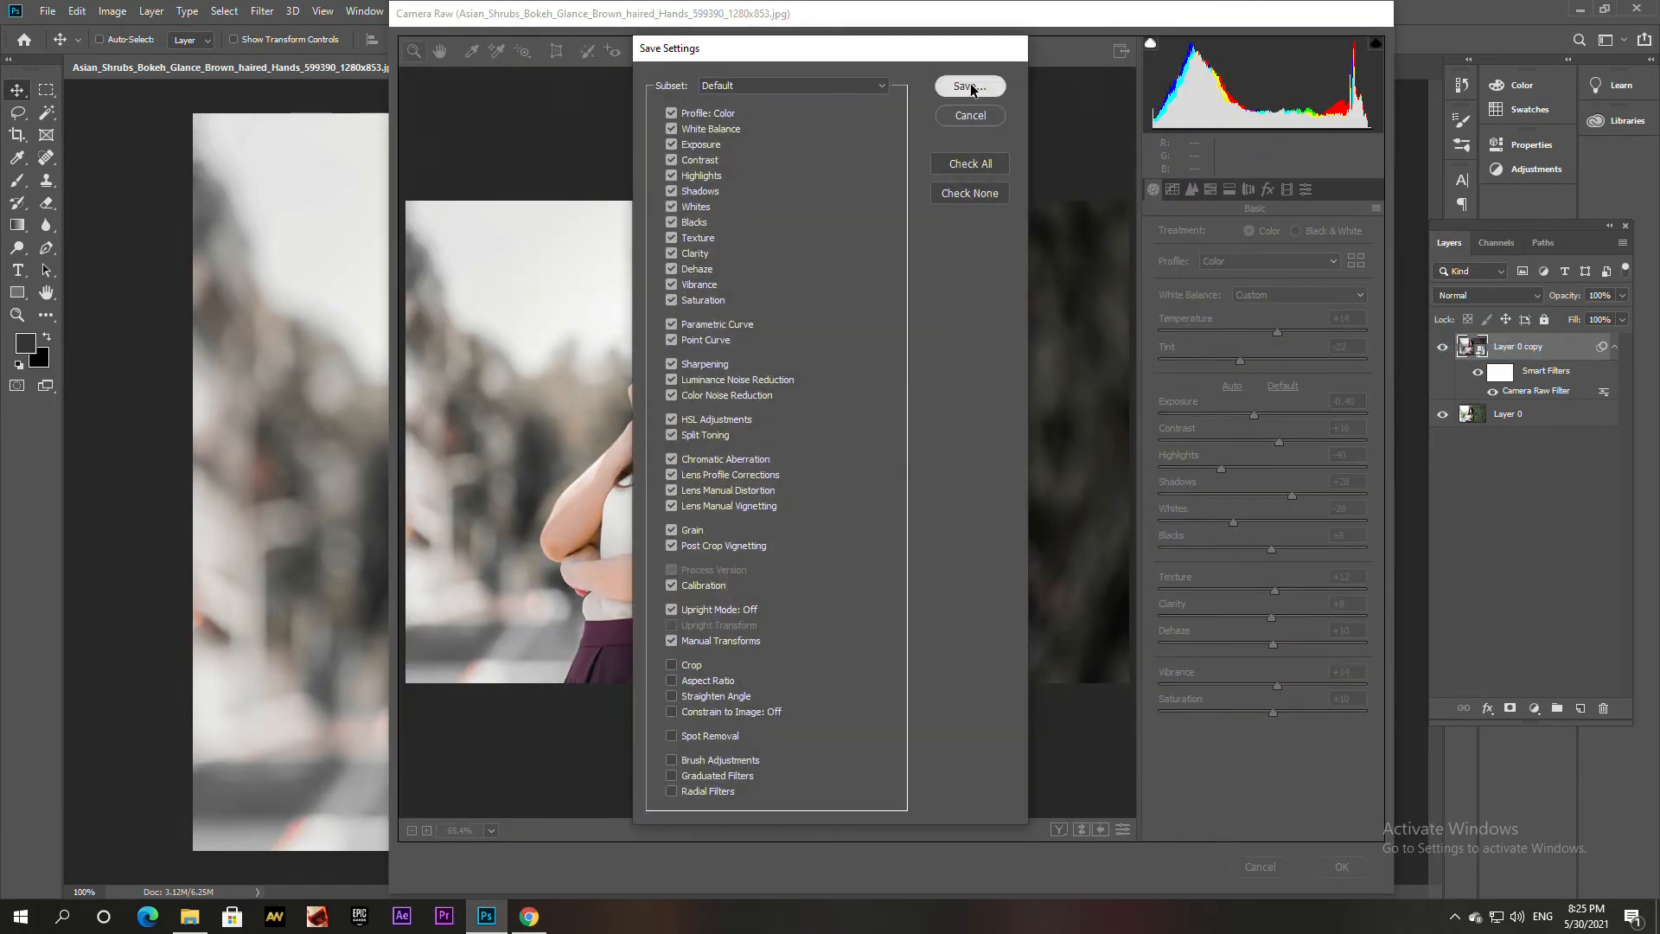
{"action": "left_click", "coordinate": [969, 86]}
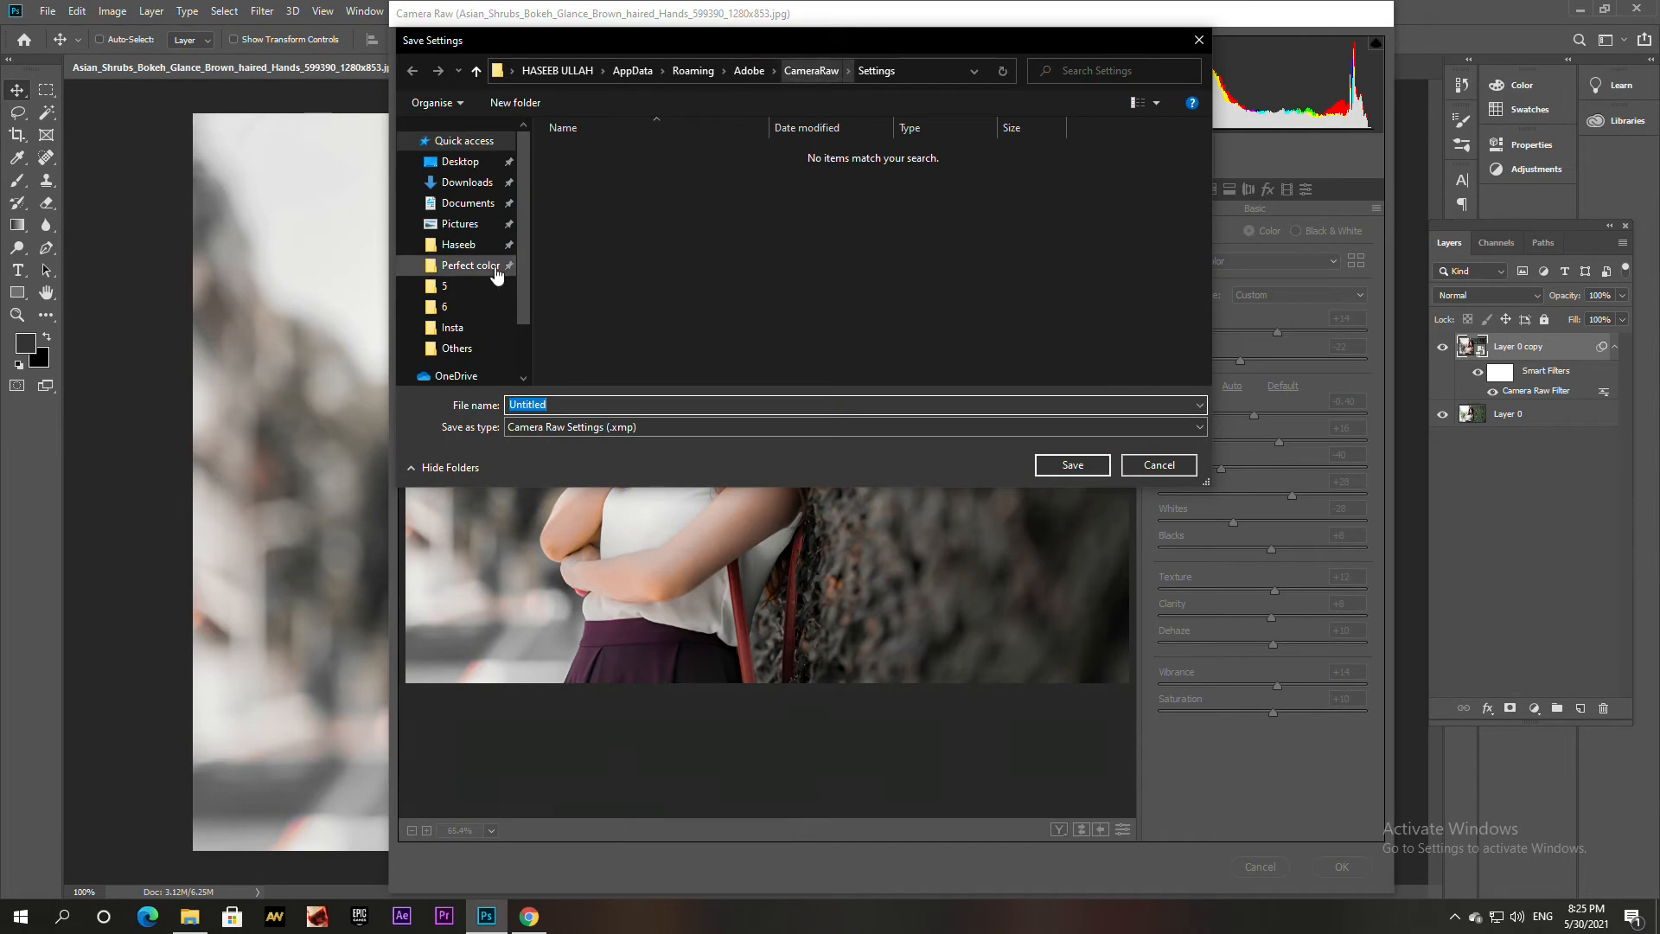
{"action": "left_click", "coordinate": [470, 265]}
{"action": "double_click", "coordinate": [619, 263]}
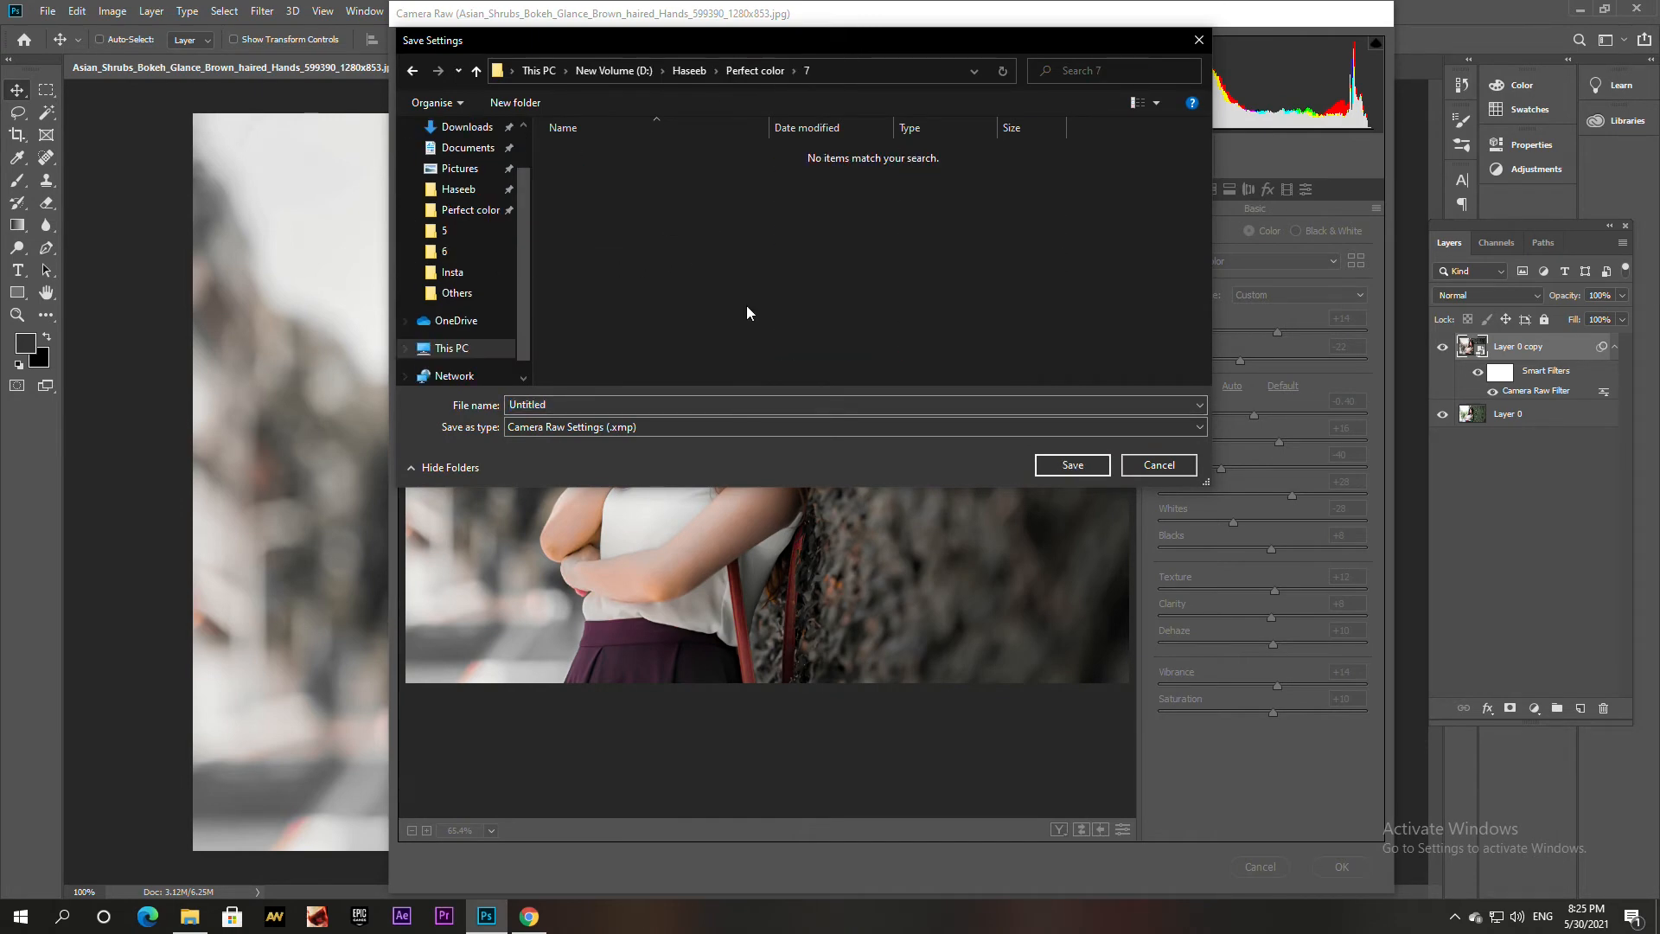
{"action": "left_click", "coordinate": [672, 403]}
{"action": "type", "text": "camera raw"}
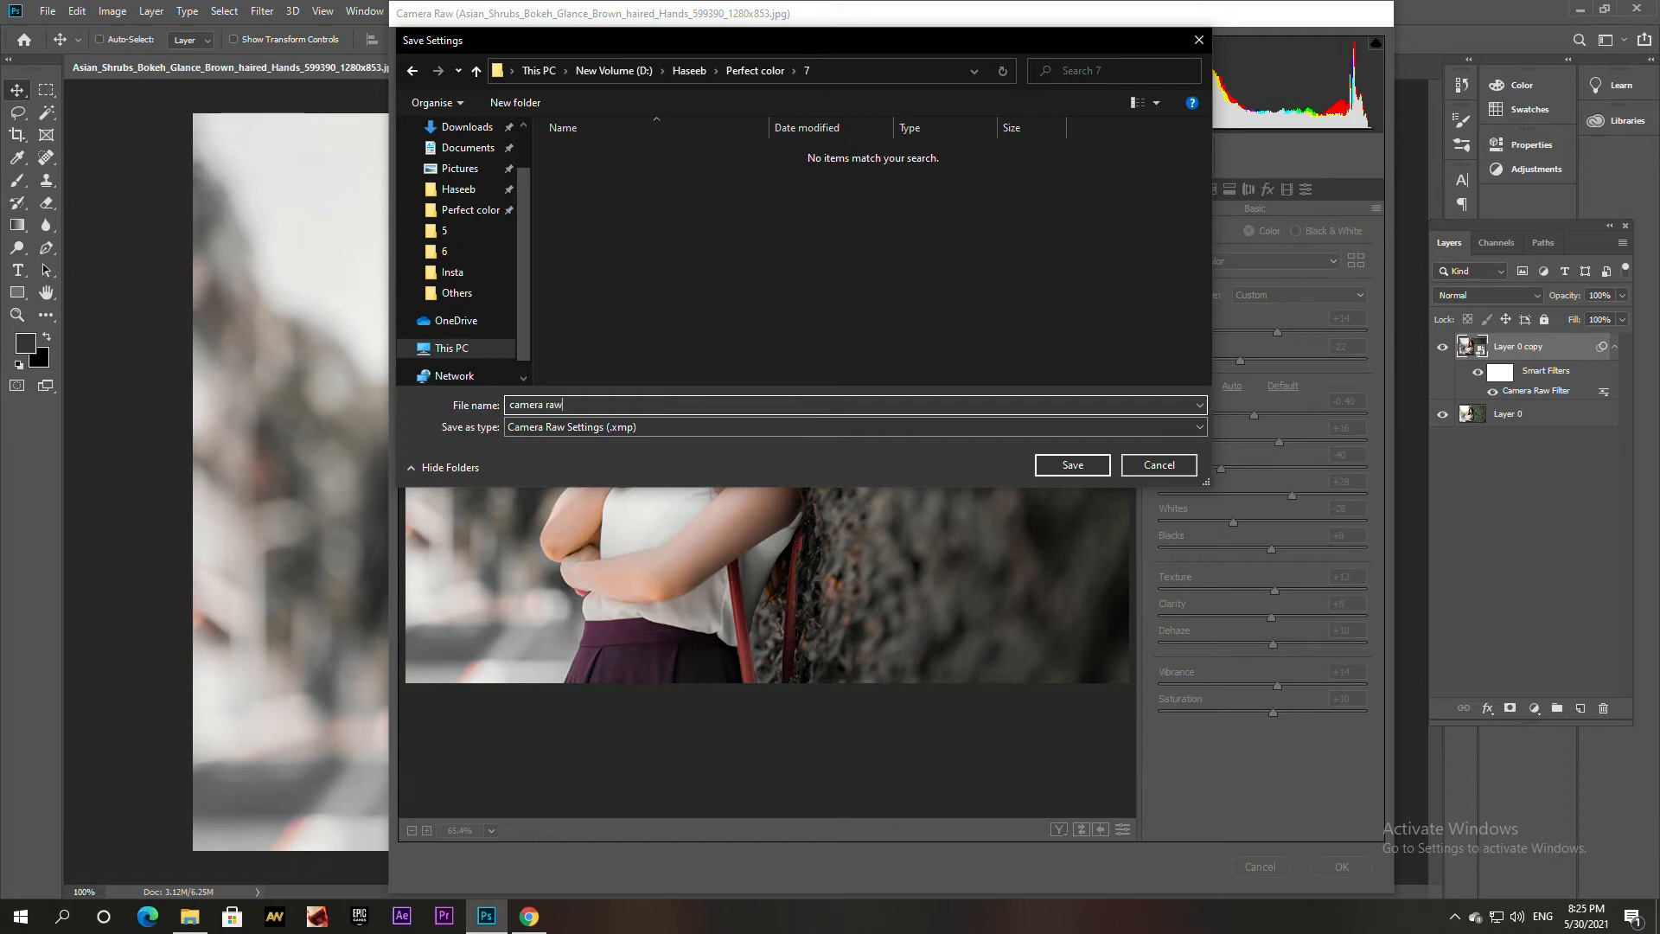
{"action": "left_click", "coordinate": [1070, 466]}
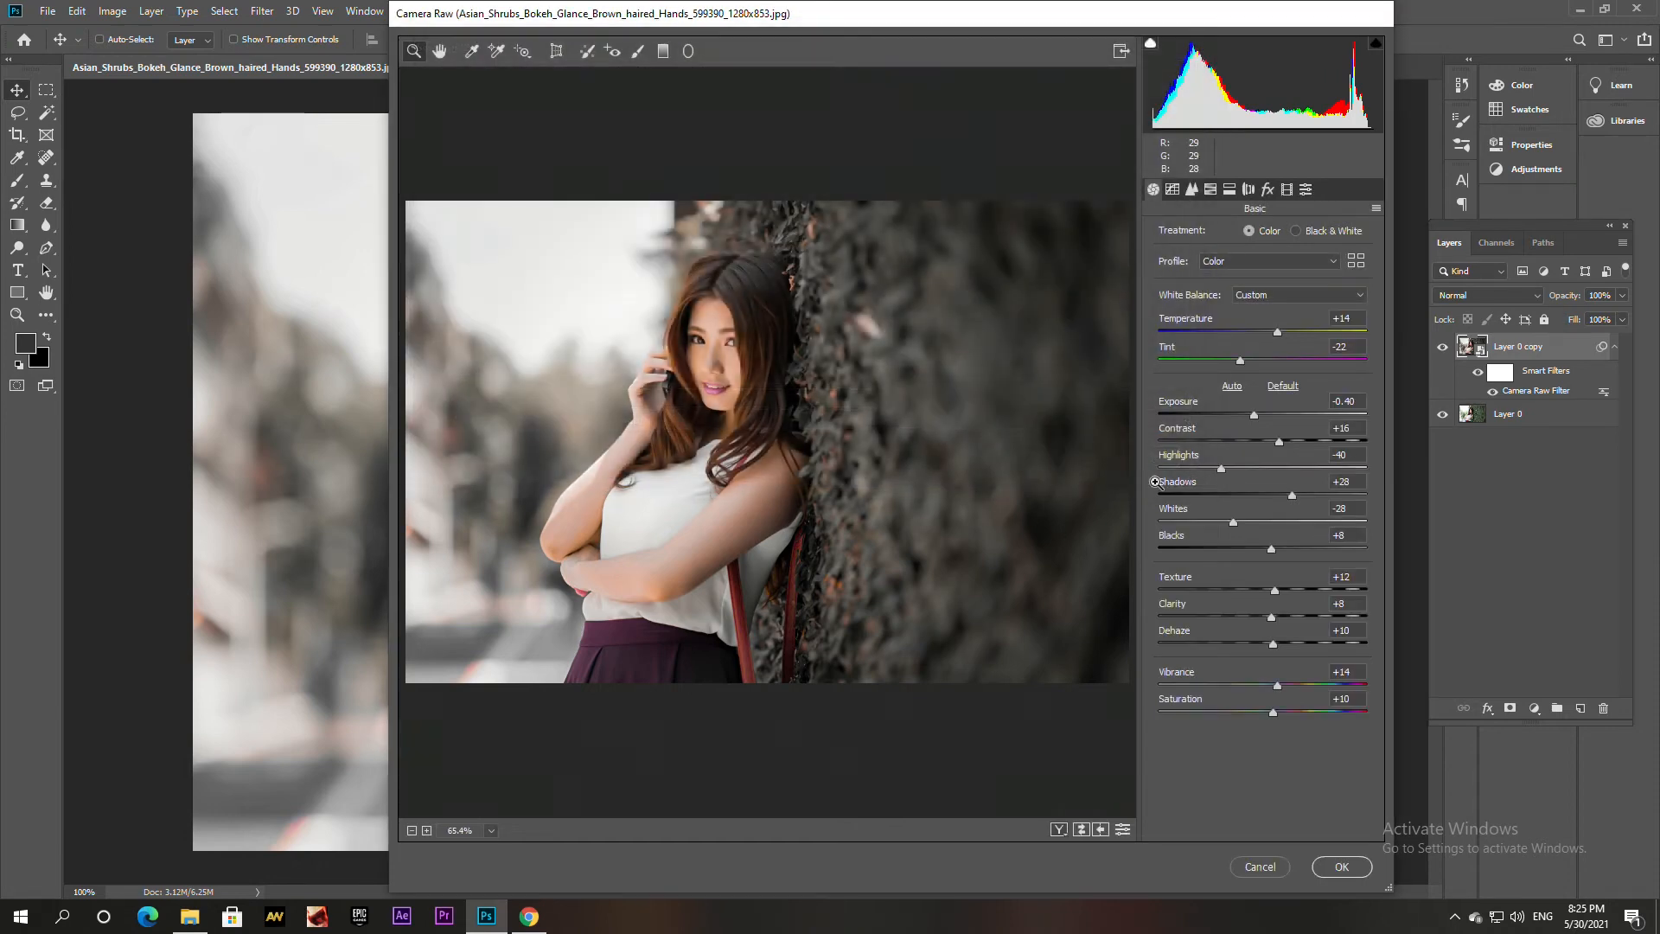
{"action": "left_click", "coordinate": [1339, 866]}
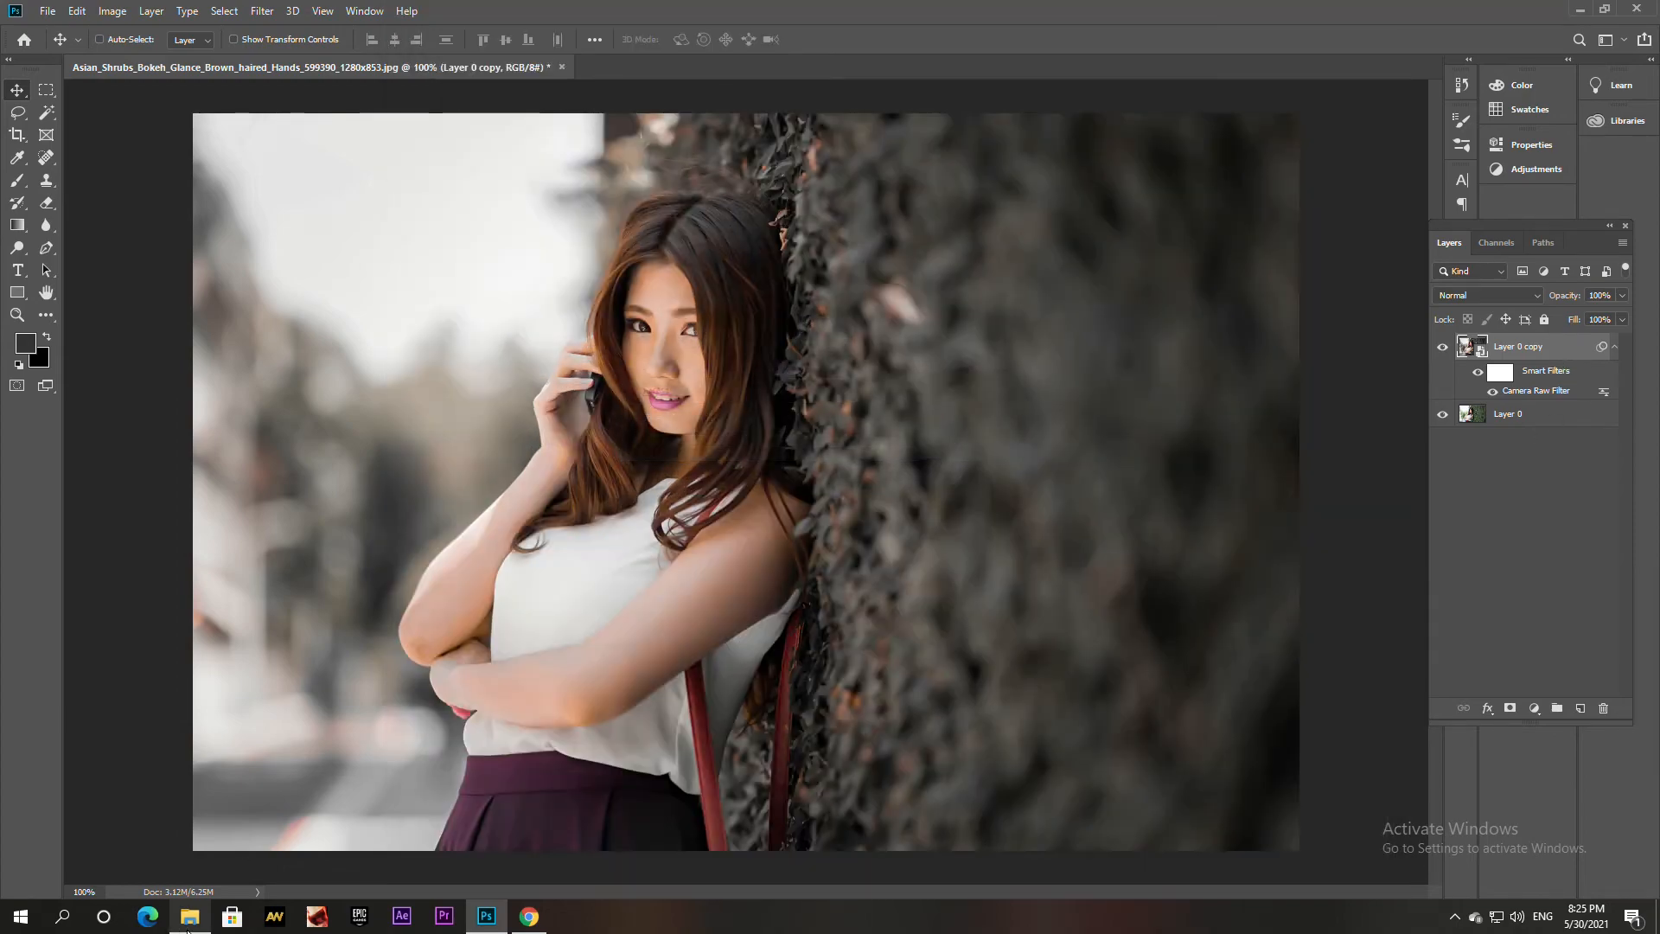
Open the Asian_Sweater photo of the woman in the blue sweater from File Explorer in Photoshop
{"action": "left_click", "coordinate": [190, 916]}
{"action": "left_click", "coordinate": [401, 251]}
{"action": "mouse_move", "coordinate": [486, 915]}
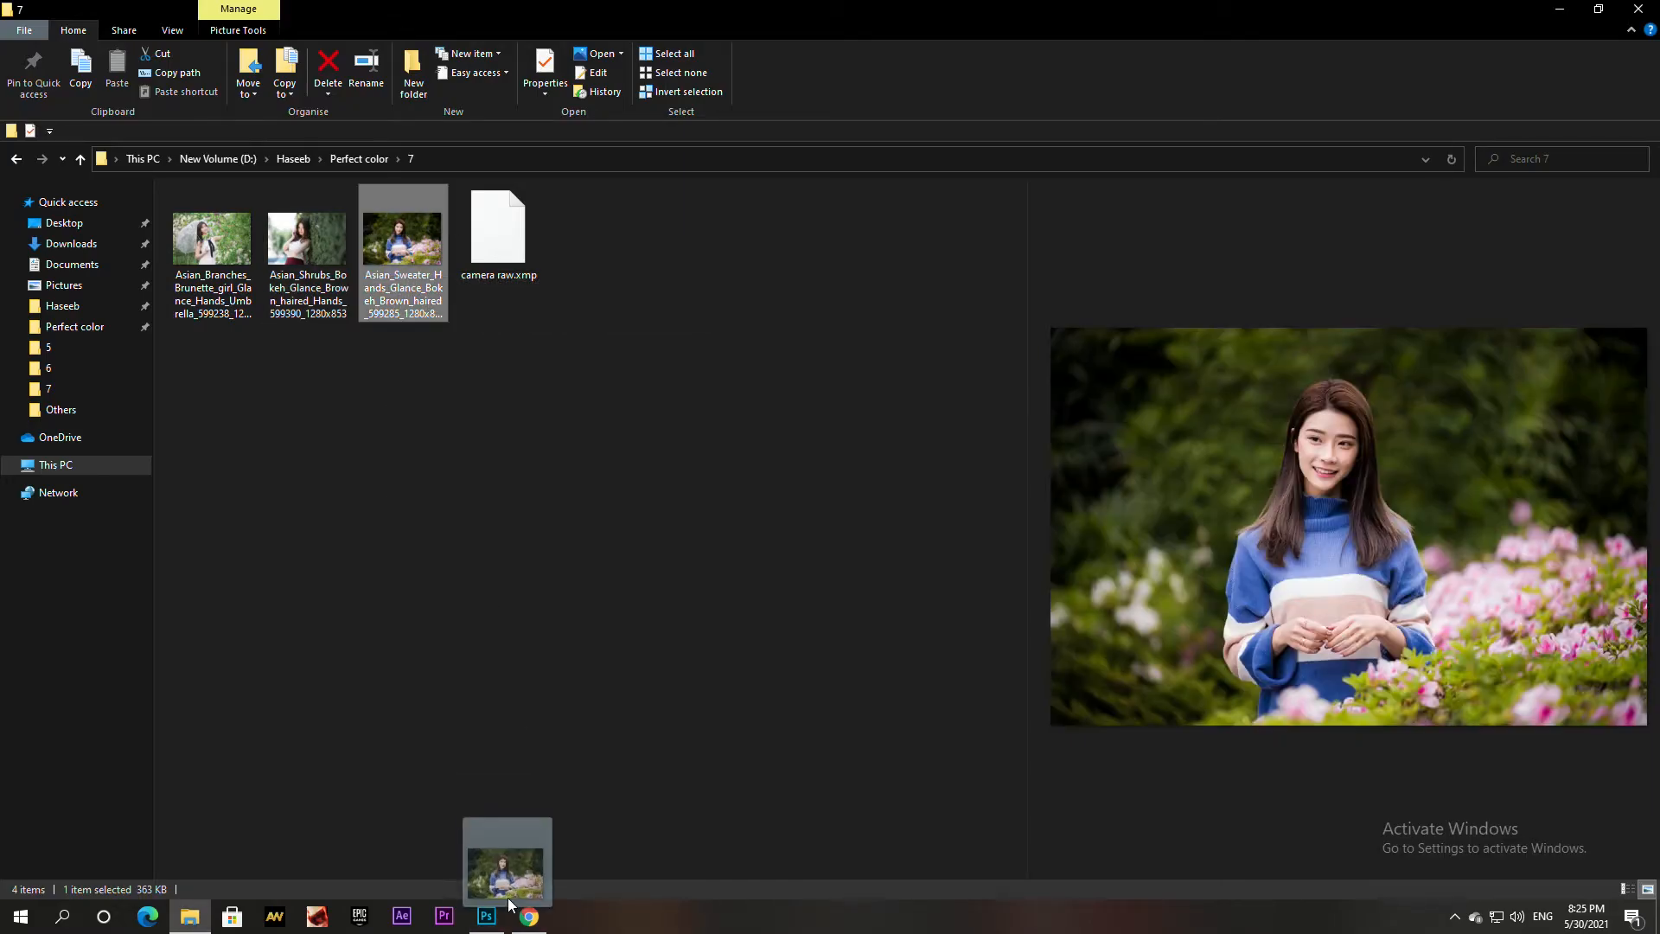
{"action": "left_click", "coordinate": [497, 870]}
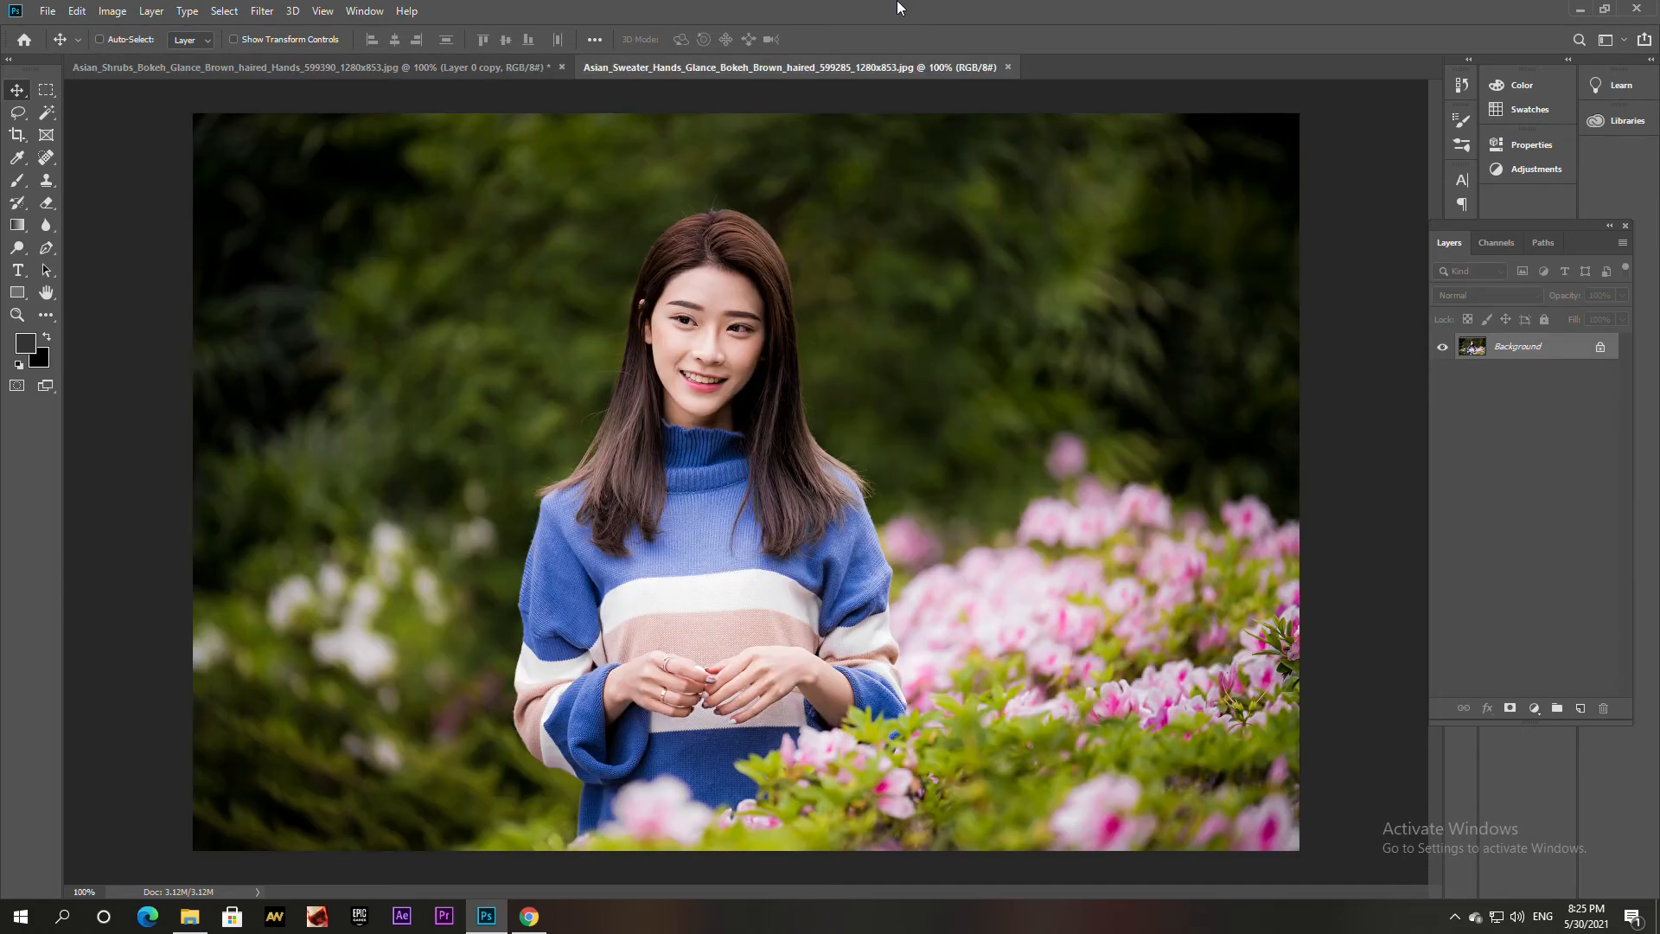
Unlock the Background layer, duplicate it and convert the duplicate to a smart object
{"action": "left_click", "coordinate": [1599, 348]}
{"action": "right_click", "coordinate": [1586, 344]}
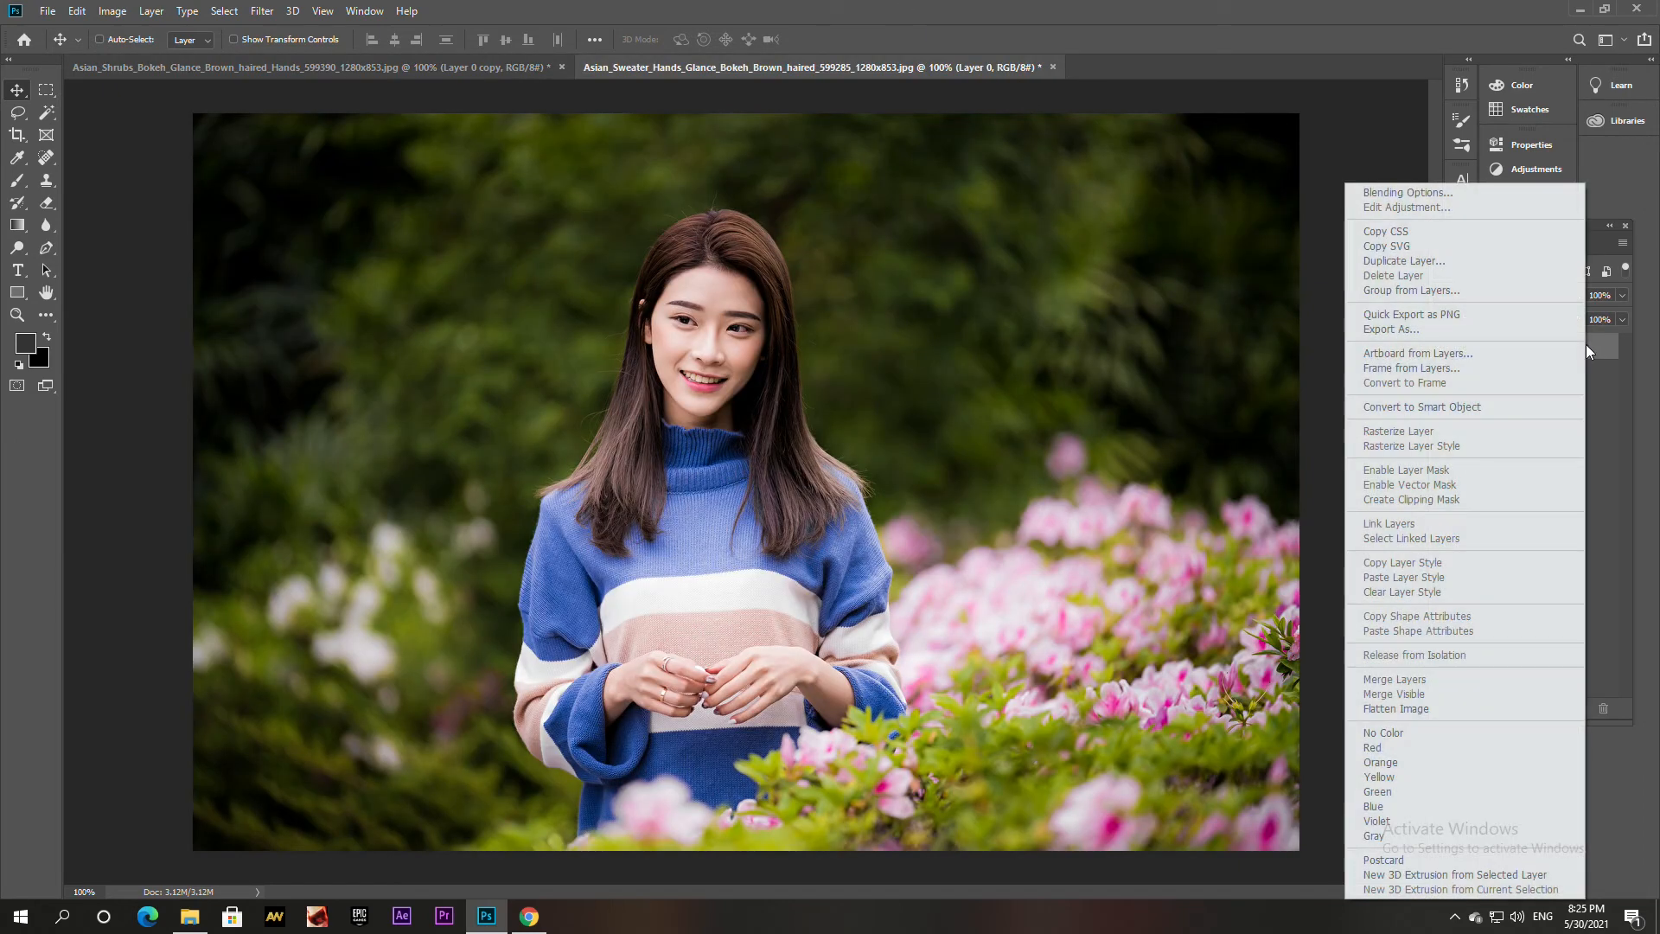
{"action": "left_click", "coordinate": [1450, 263]}
{"action": "left_click", "coordinate": [973, 256]}
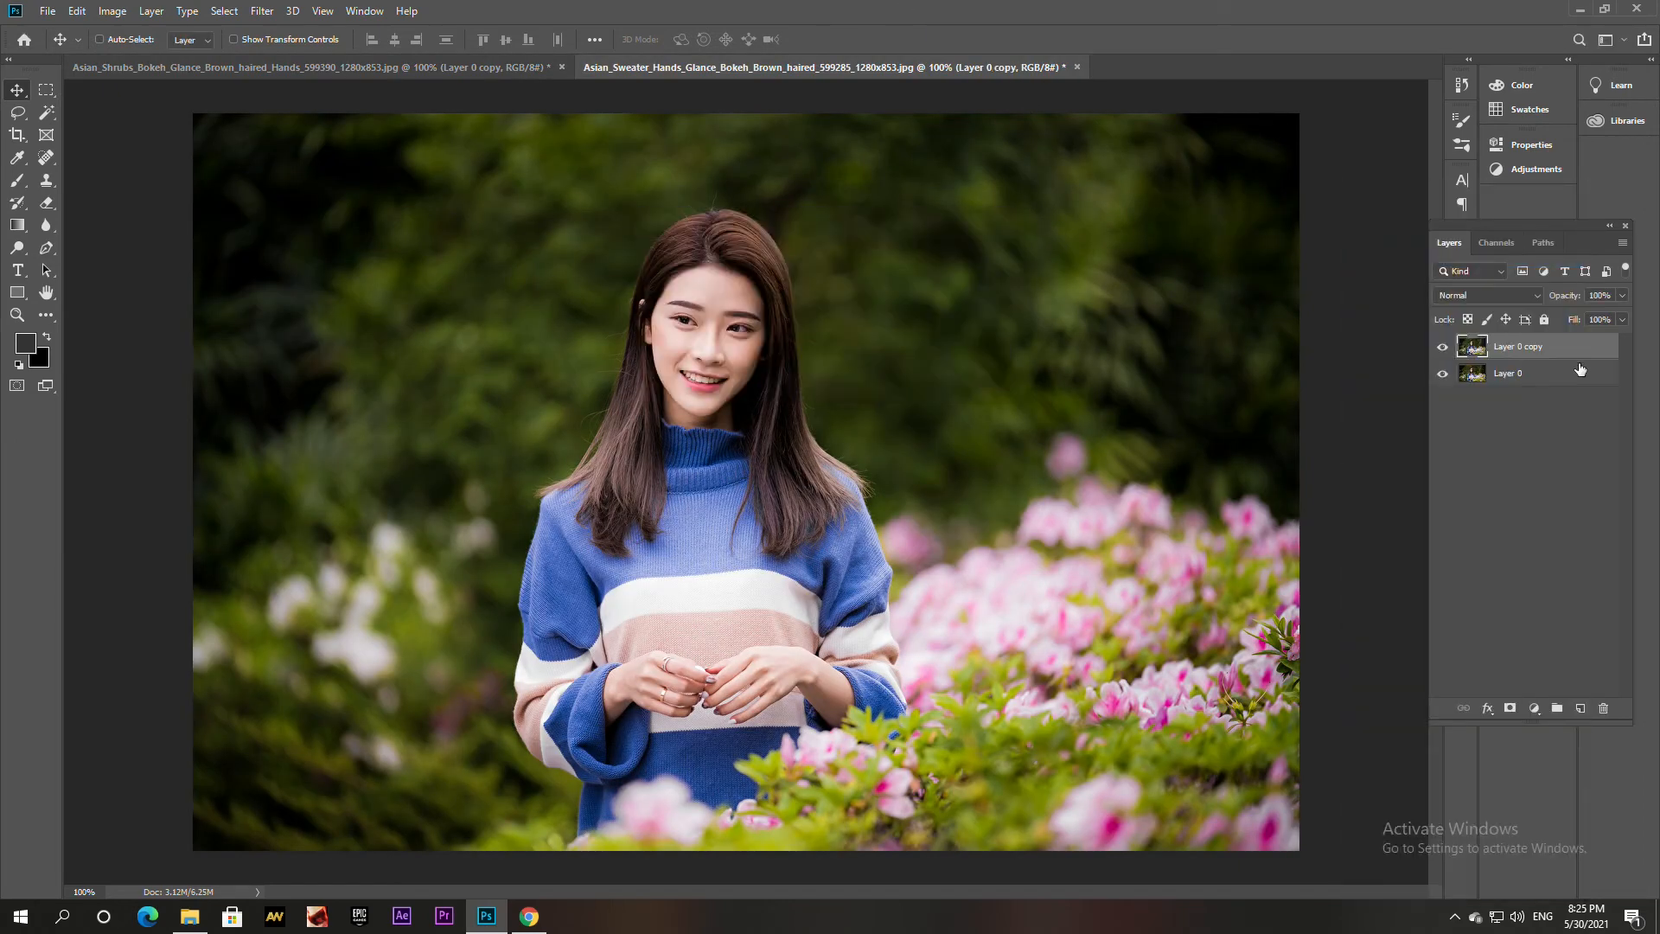
{"action": "right_click", "coordinate": [1571, 354]}
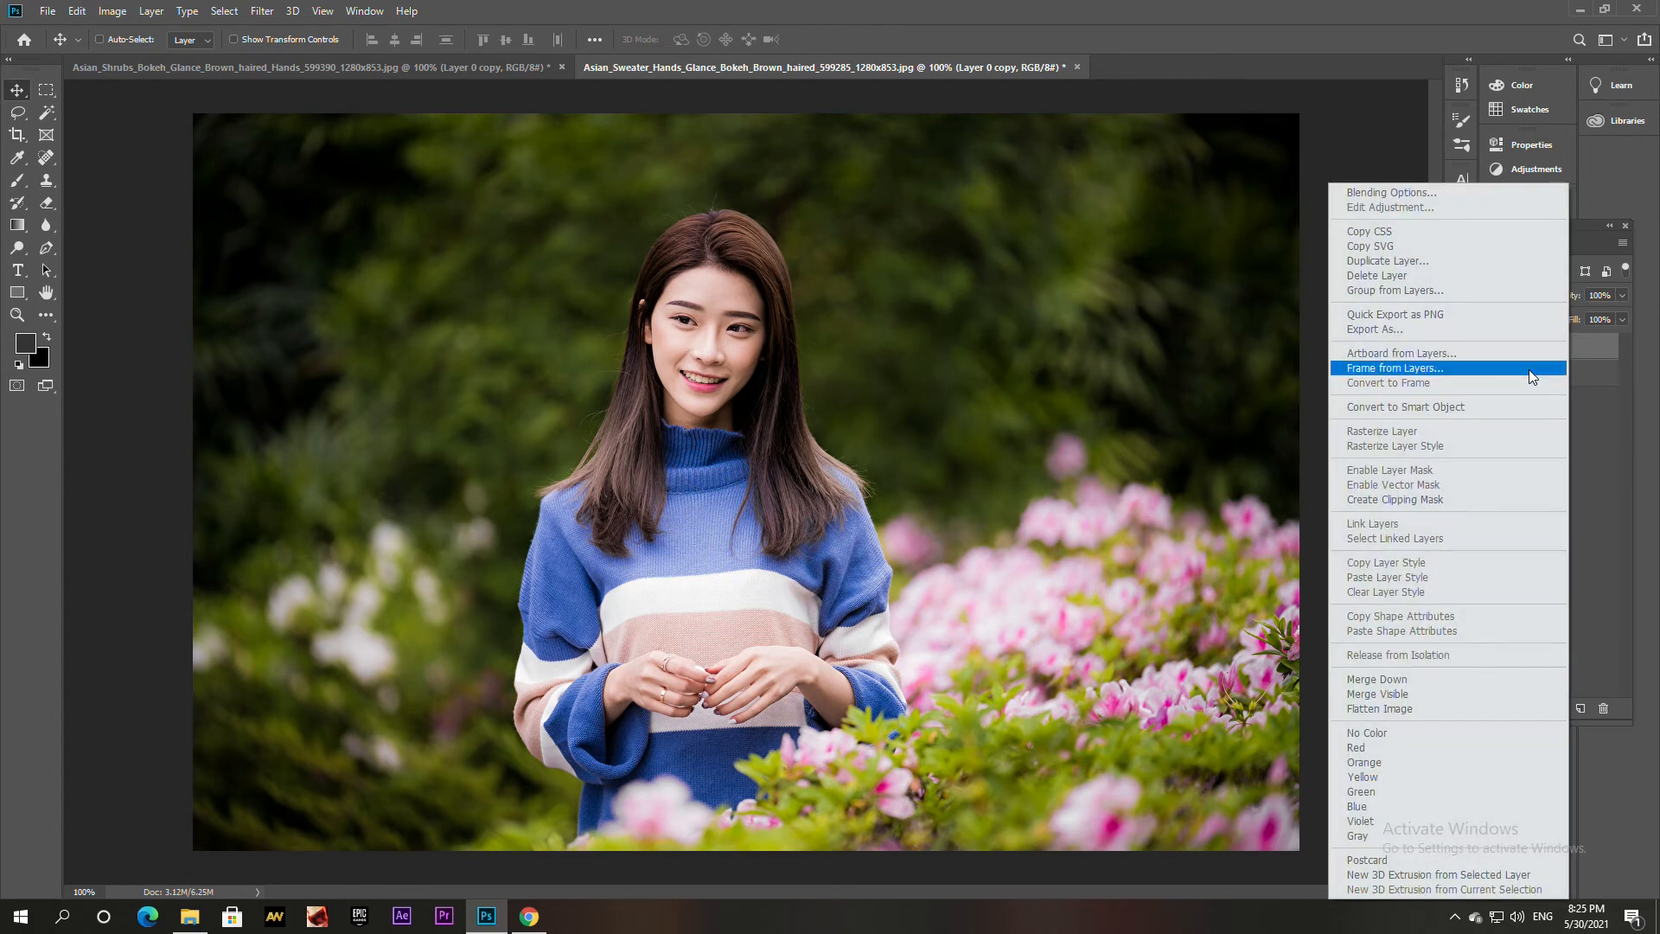
{"action": "left_click", "coordinate": [1466, 408]}
Open the Camera Raw Filter on the smart object and load the saved "camera raw" settings
{"action": "left_click", "coordinate": [262, 11]}
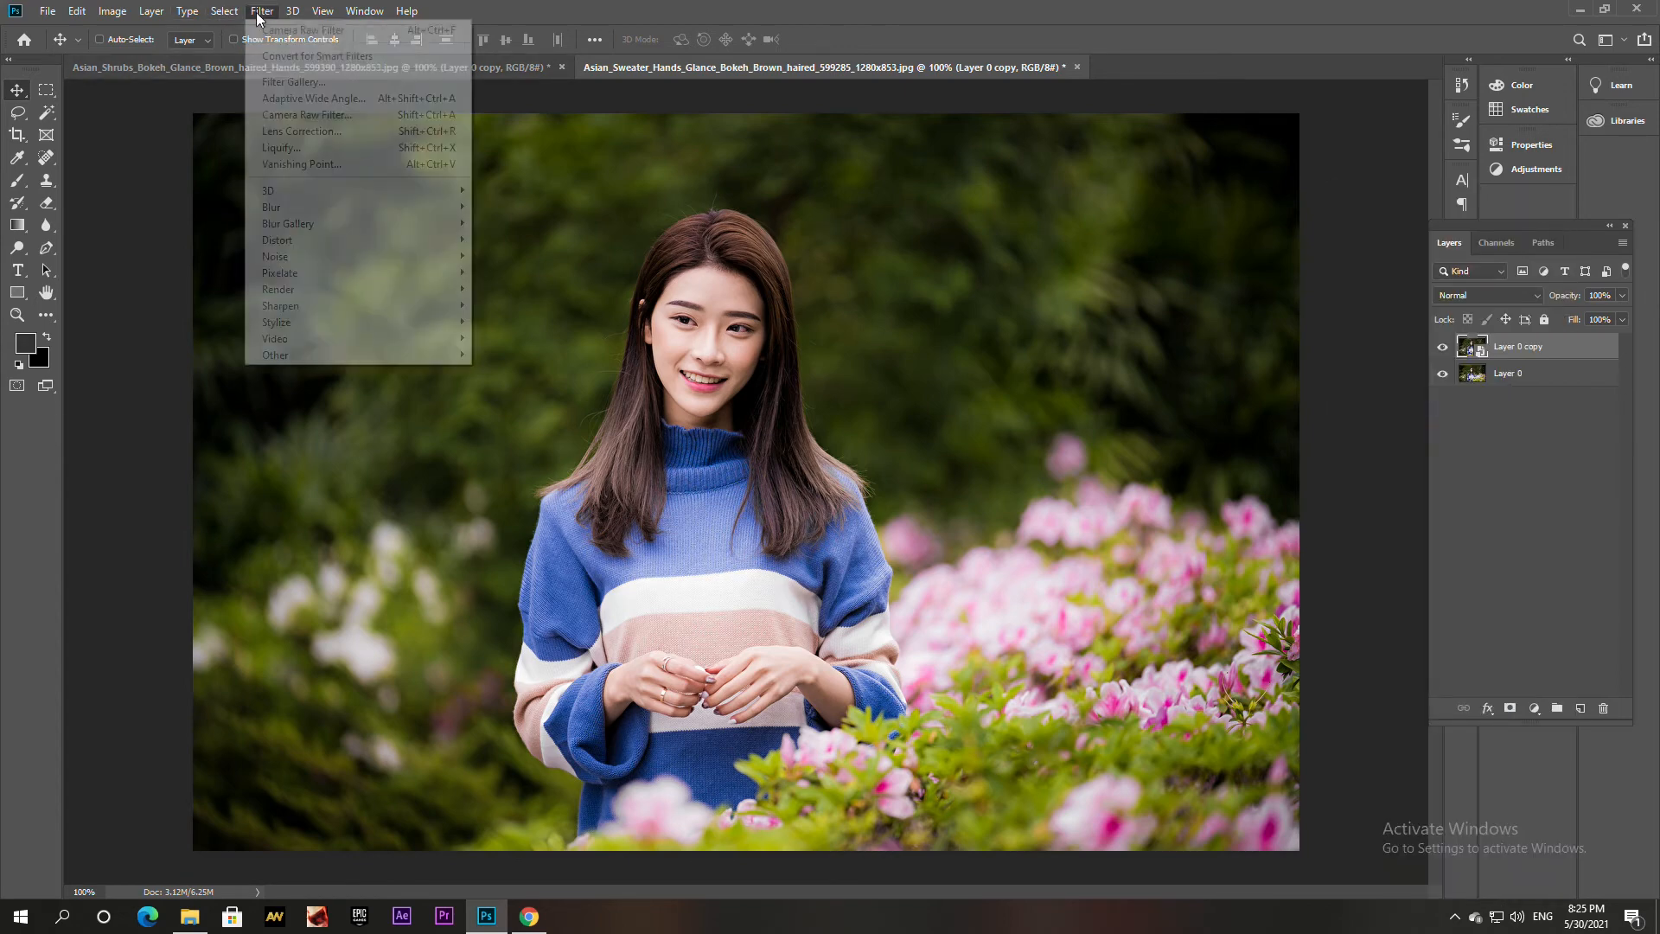
{"action": "left_click", "coordinate": [311, 117]}
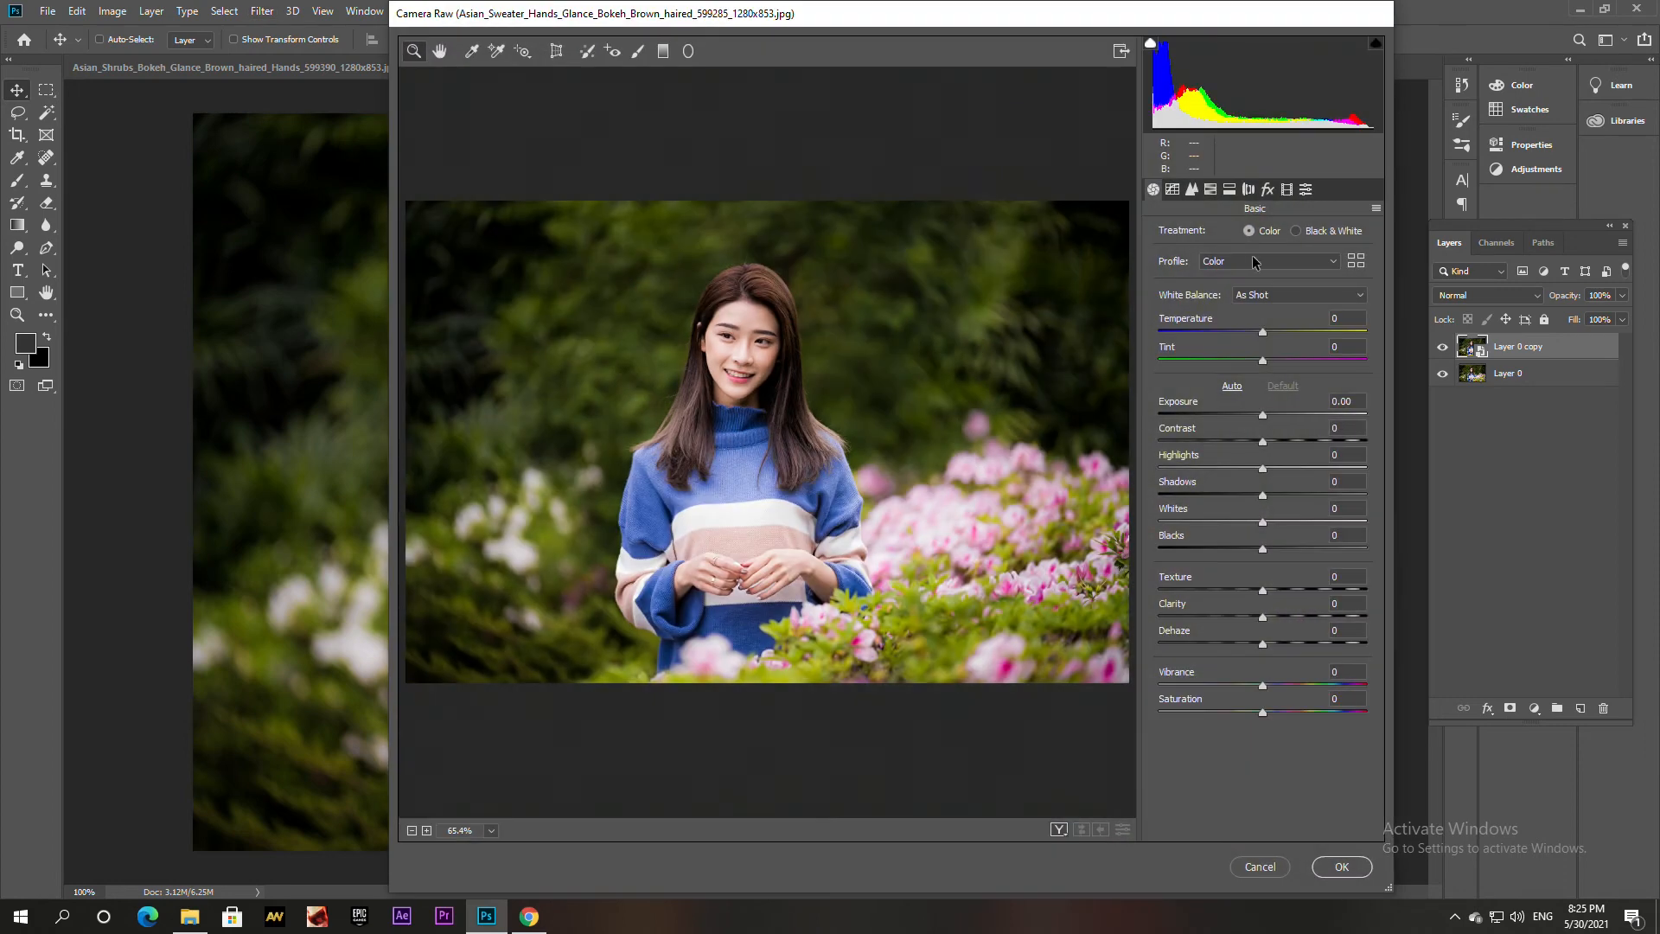
{"action": "left_click", "coordinate": [1376, 208]}
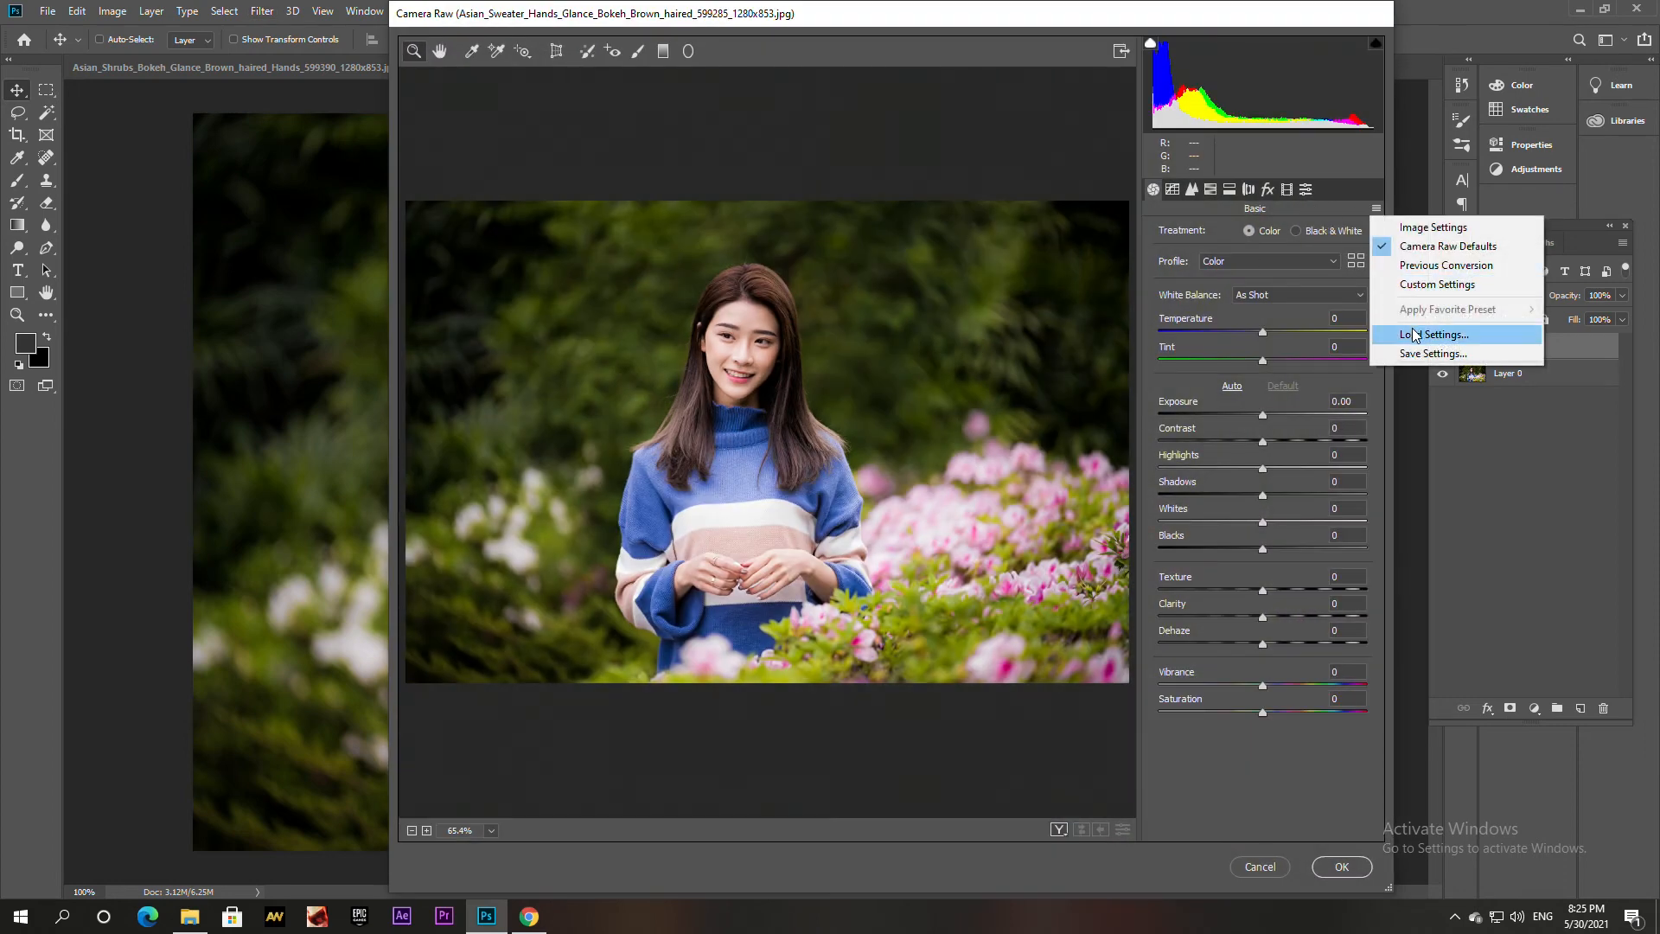
{"action": "left_click", "coordinate": [1436, 335]}
{"action": "double_click", "coordinate": [667, 154]}
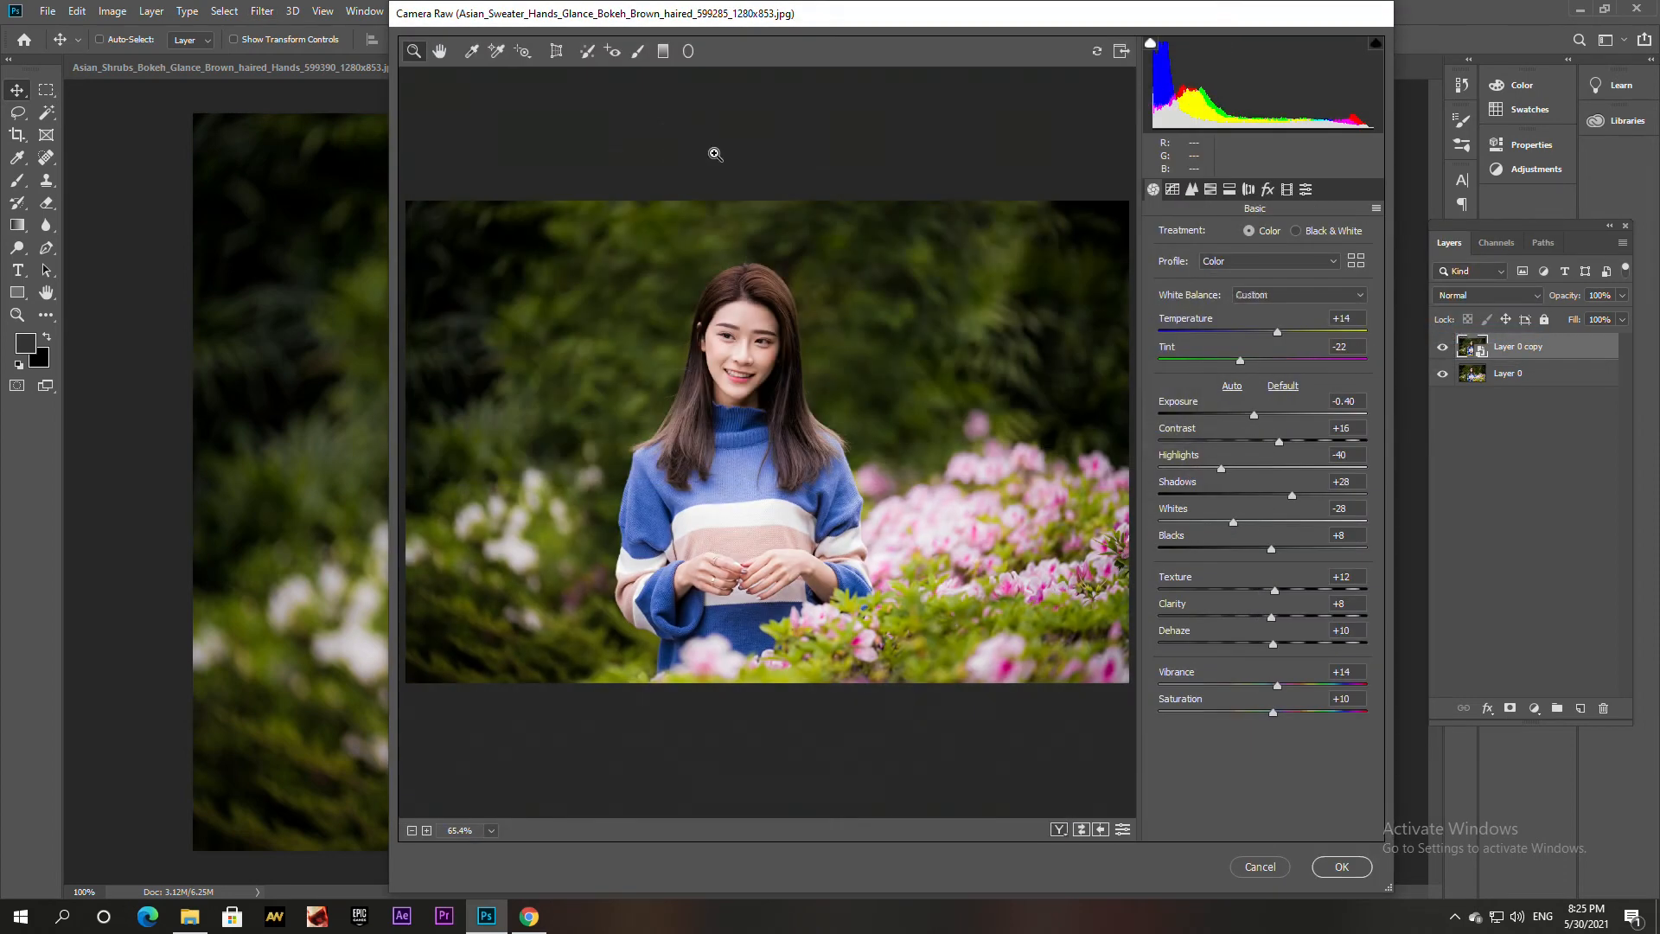
Set Exposure to -0.30 and Temperature to +4, undoing a trial change of the Tint
{"action": "left_click", "coordinate": [1257, 414]}
{"action": "left_click", "coordinate": [1258, 412]}
{"action": "left_click", "coordinate": [1278, 332]}
{"action": "left_click", "coordinate": [1238, 361]}
{"action": "left_click_drag", "start_coordinate": [1254, 360], "coordinate": [1257, 356]}
{"action": "key", "text": "ctrl+z"}
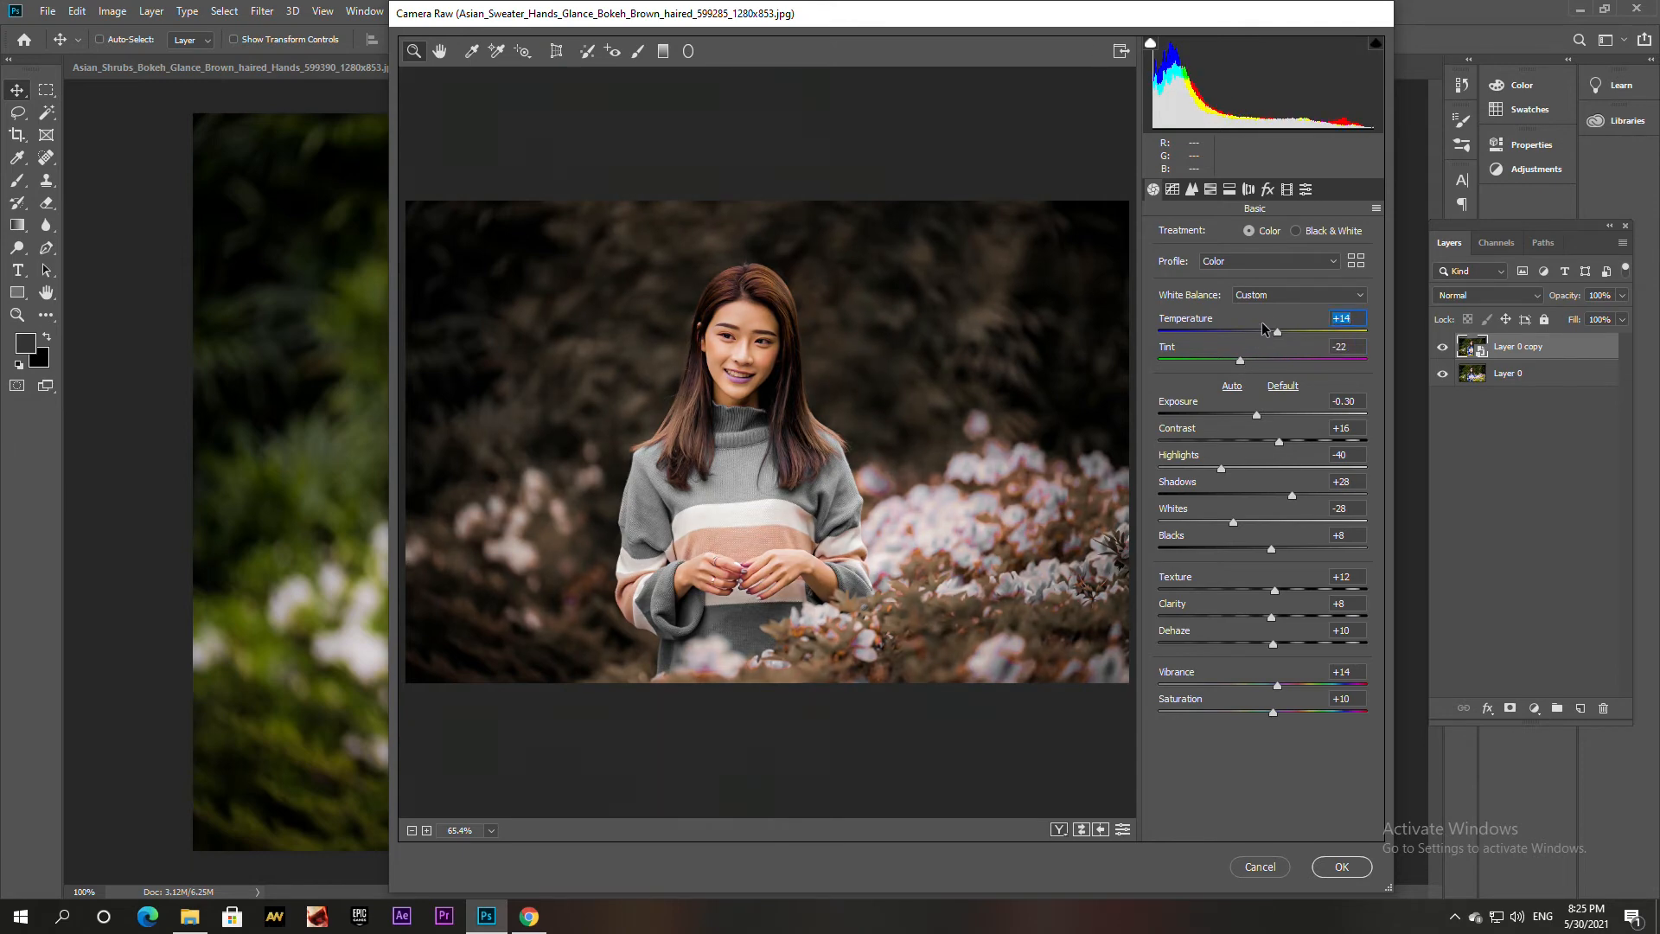
{"action": "left_click_drag", "start_coordinate": [1269, 330], "coordinate": [1266, 330]}
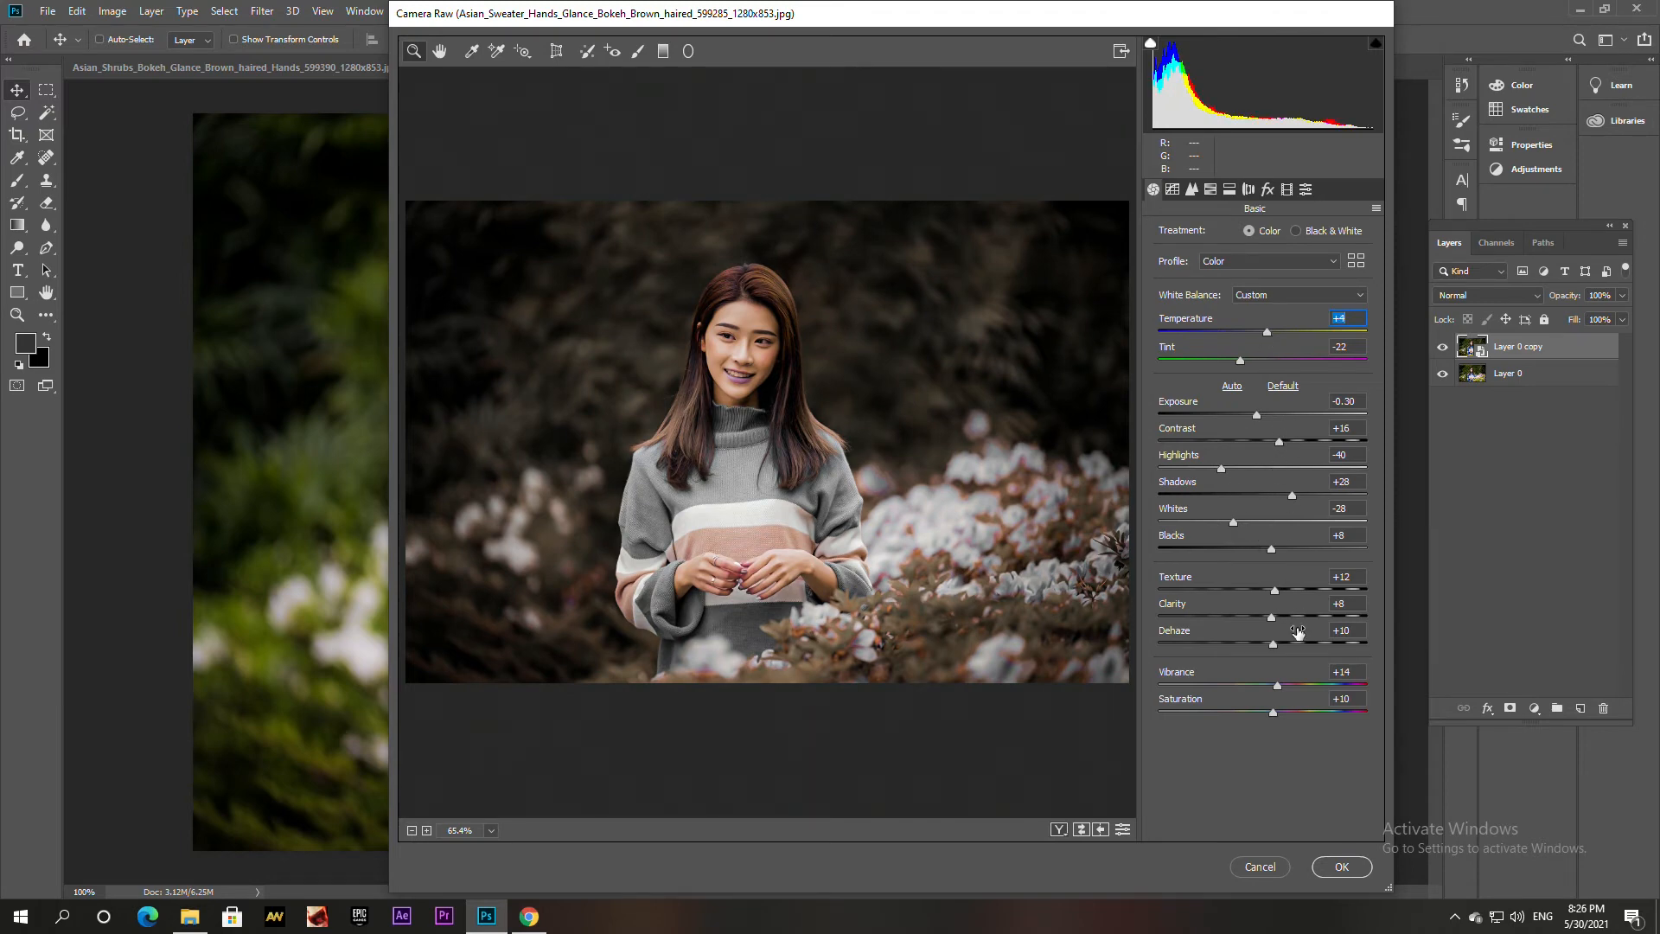
Set the HSL saturation of the Yellows to -100 and the Temperature to -5
{"action": "left_click", "coordinate": [1211, 189]}
{"action": "left_click_drag", "start_coordinate": [1208, 354], "coordinate": [1138, 351]}
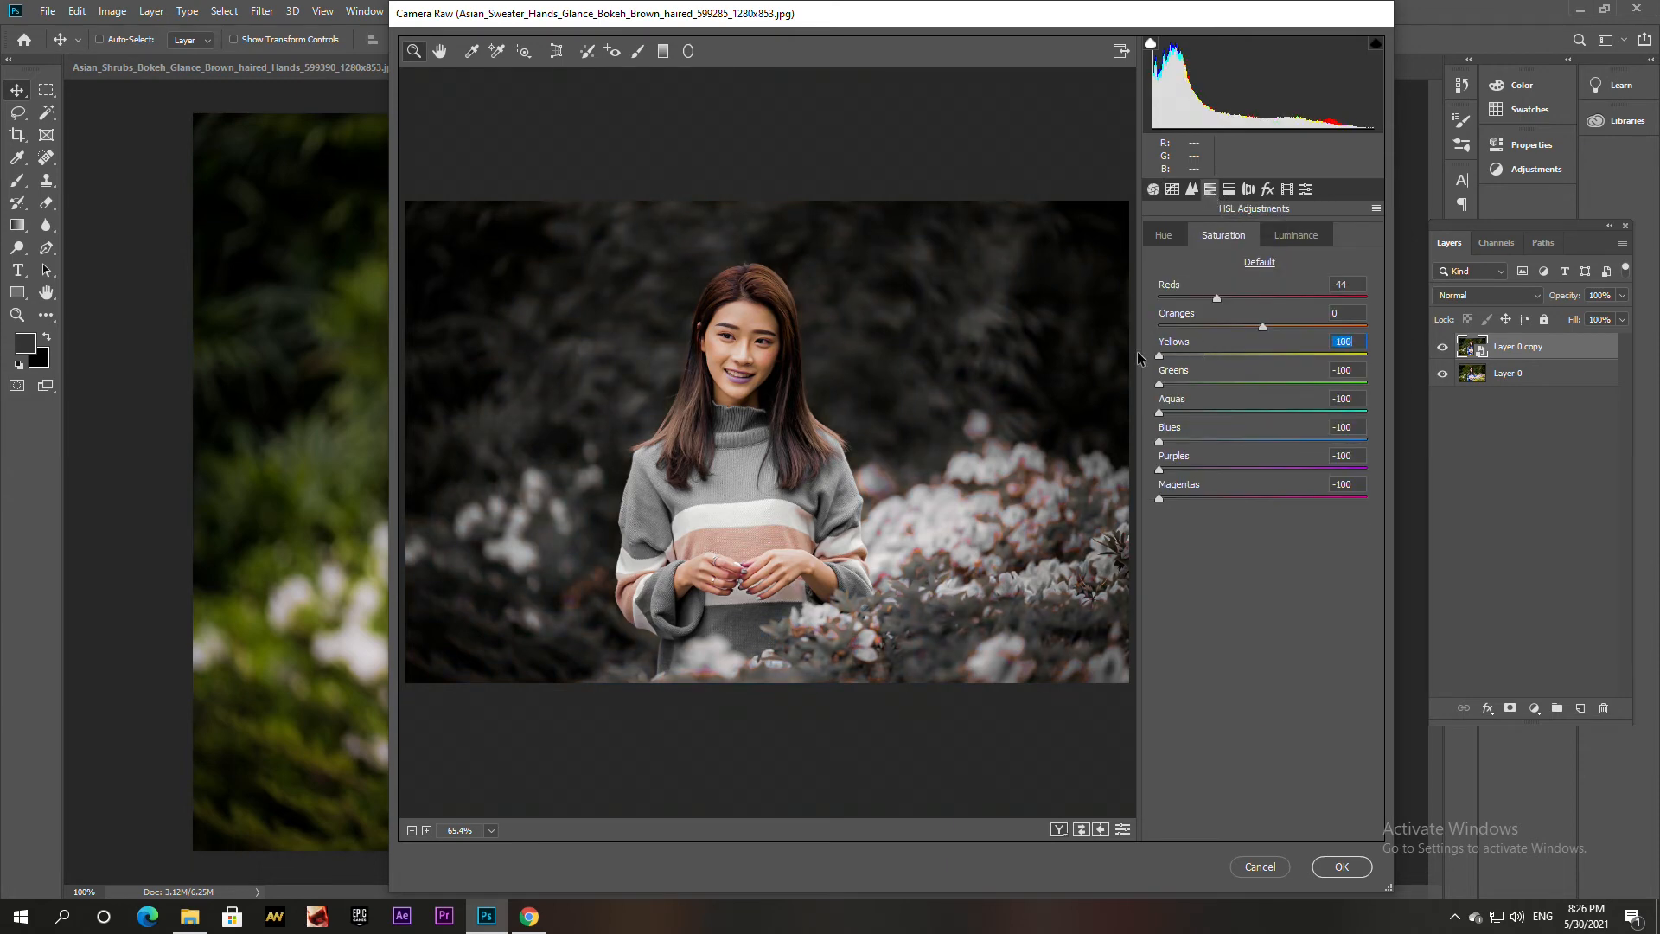
{"action": "left_click", "coordinate": [1153, 189]}
{"action": "left_click", "coordinate": [1261, 332]}
{"action": "left_click_drag", "start_coordinate": [1256, 336], "coordinate": [1255, 337]}
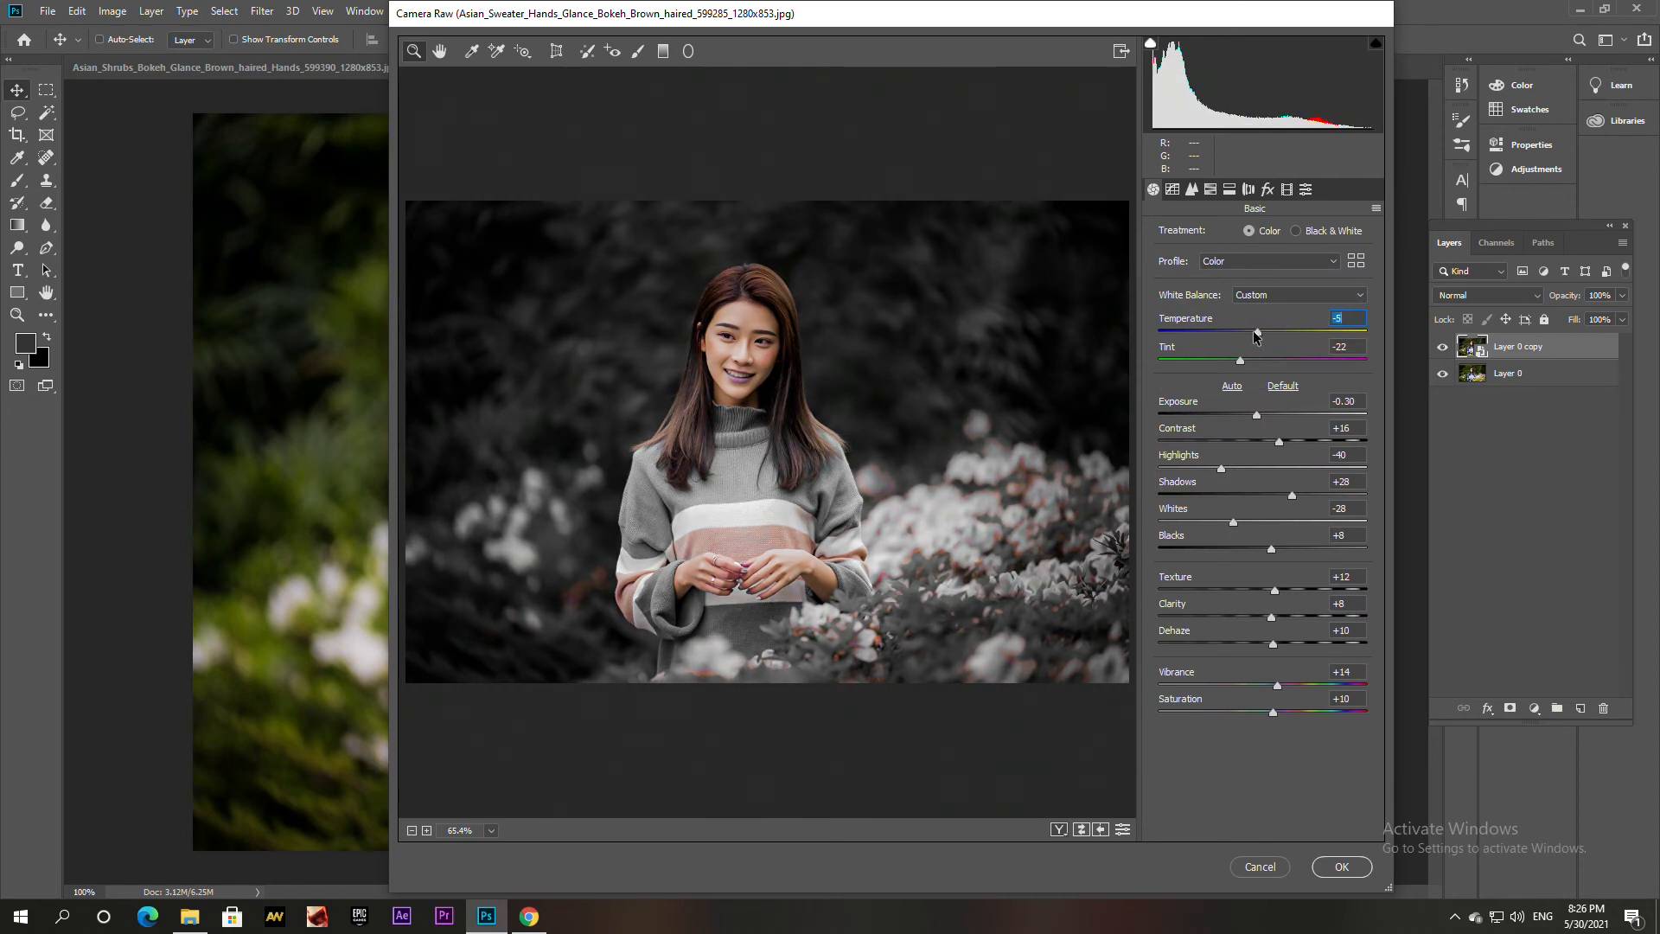
Try a higher Tint and undo it, then review the Lens Corrections settings
{"action": "left_click_drag", "start_coordinate": [1243, 360], "coordinate": [1267, 366]}
{"action": "key", "text": "ctrl+z"}
{"action": "left_click", "coordinate": [1280, 688]}
{"action": "left_click", "coordinate": [1229, 188]}
{"action": "left_click", "coordinate": [1245, 190]}
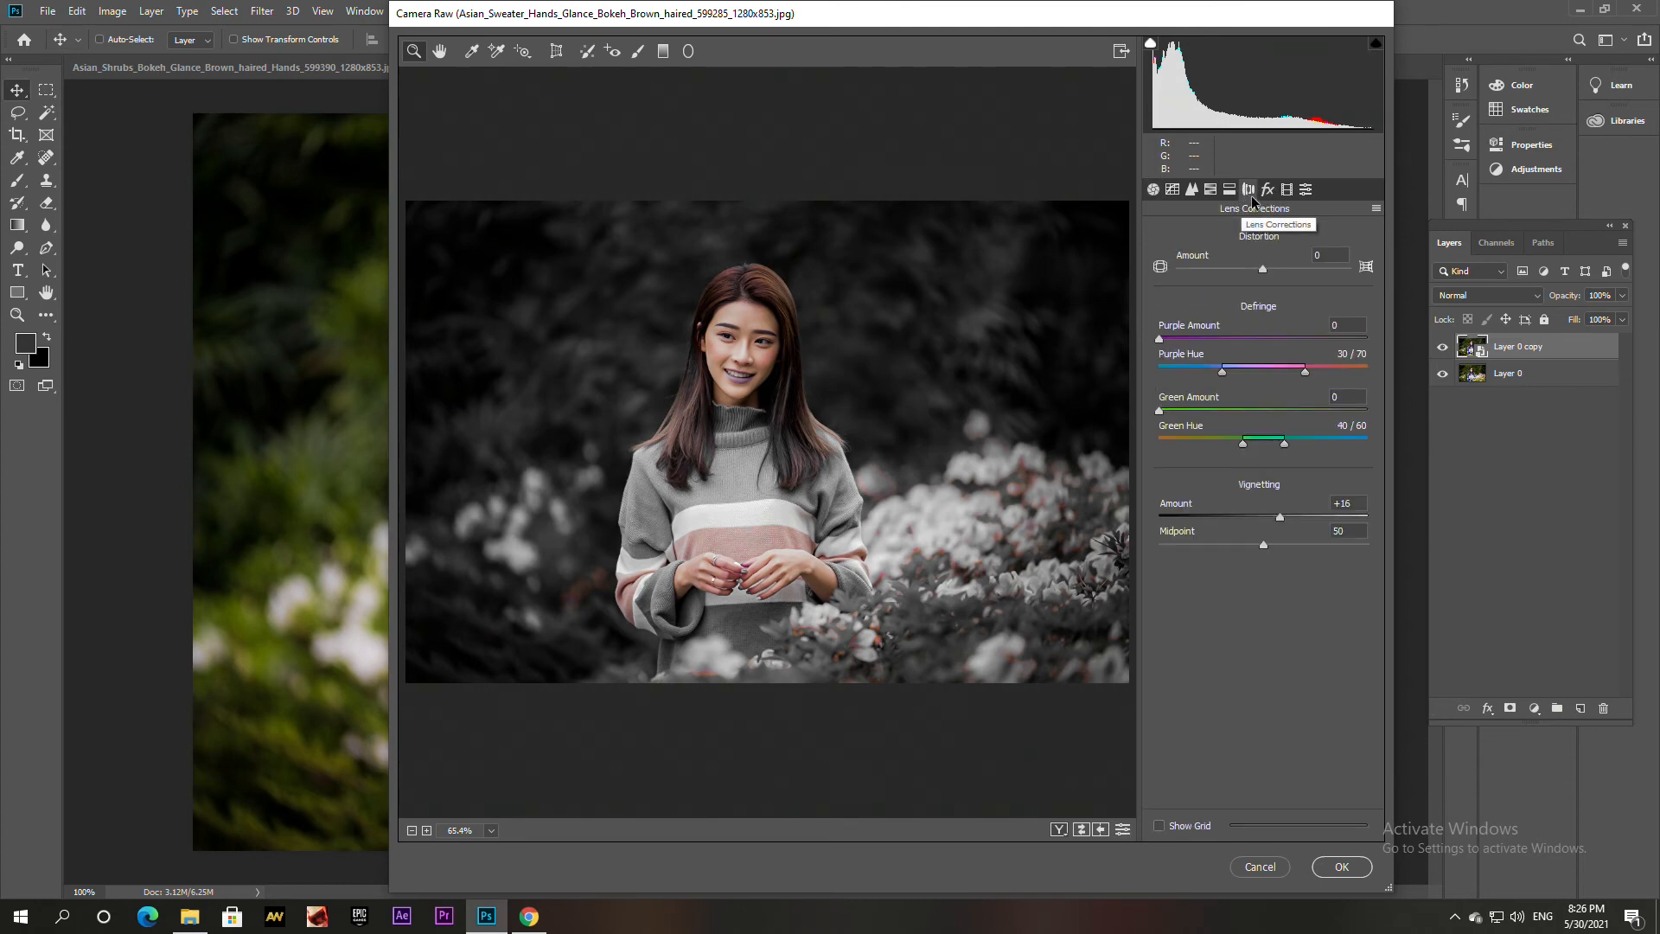
Raise the Blue Primary Hue slightly in Calibration and apply the Camera Raw Filter
{"action": "left_click", "coordinate": [1285, 189]}
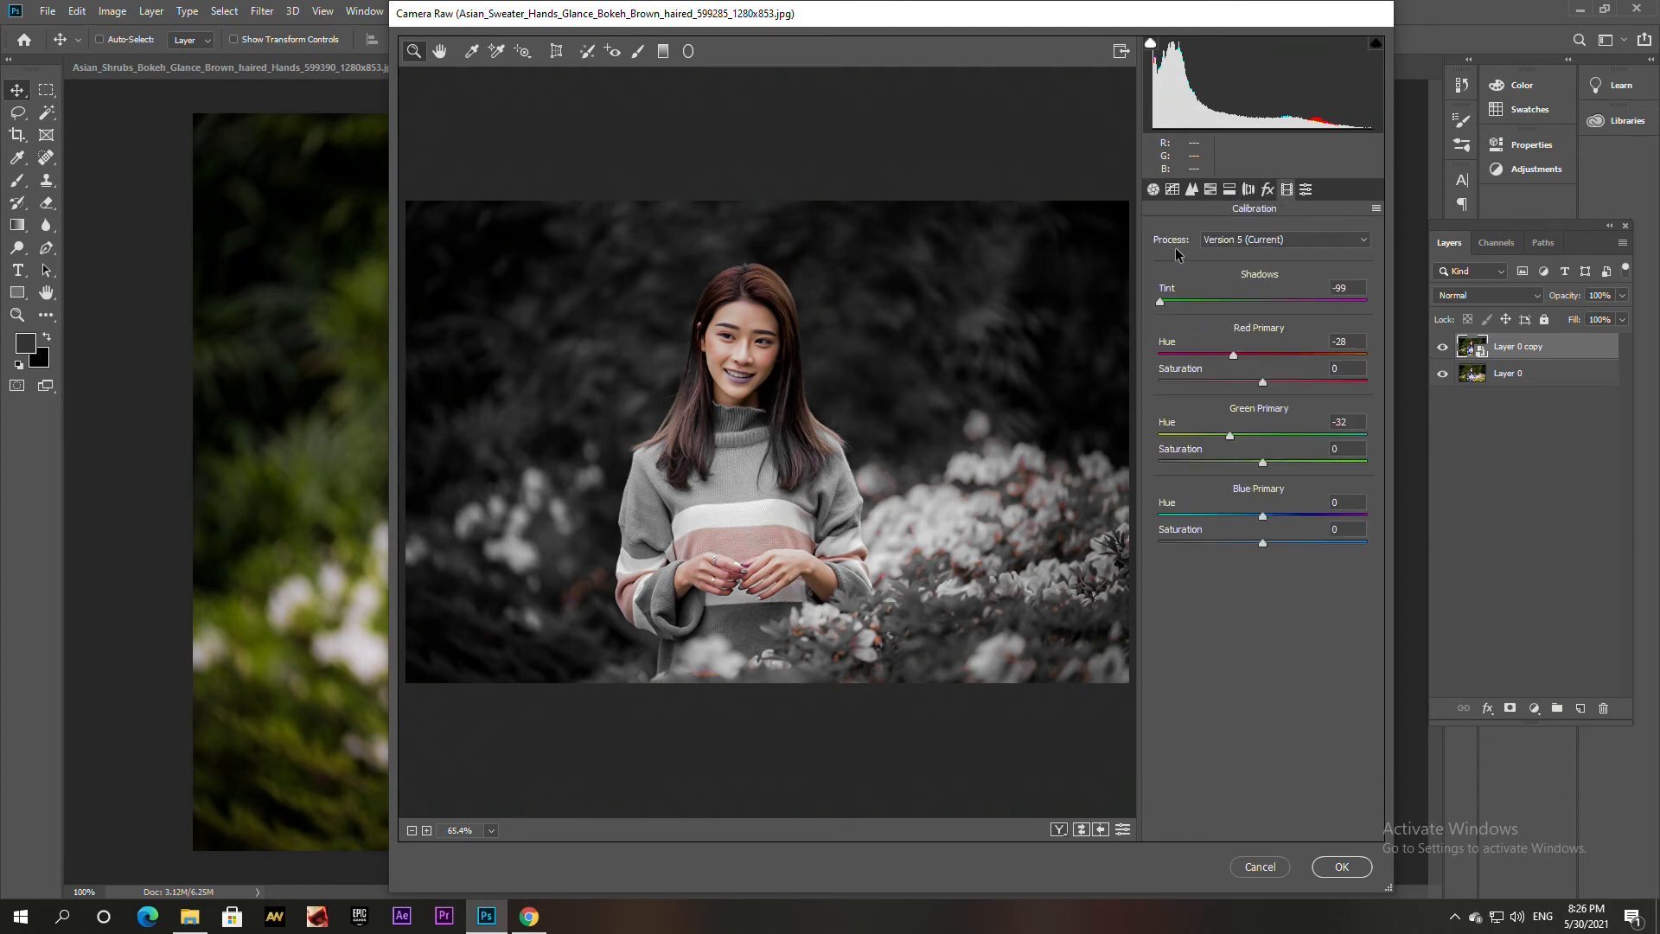
{"action": "left_click", "coordinate": [1235, 356]}
{"action": "mouse_move", "coordinate": [1261, 518]}
{"action": "left_mouse_down"}
{"action": "mouse_move", "coordinate": [1236, 519]}
{"action": "mouse_move", "coordinate": [1284, 520]}
{"action": "left_mouse_up"}
{"action": "double_click", "coordinate": [1280, 517]}
{"action": "left_click_drag", "start_coordinate": [1263, 518], "coordinate": [1269, 518]}
{"action": "left_click", "coordinate": [1339, 867]}
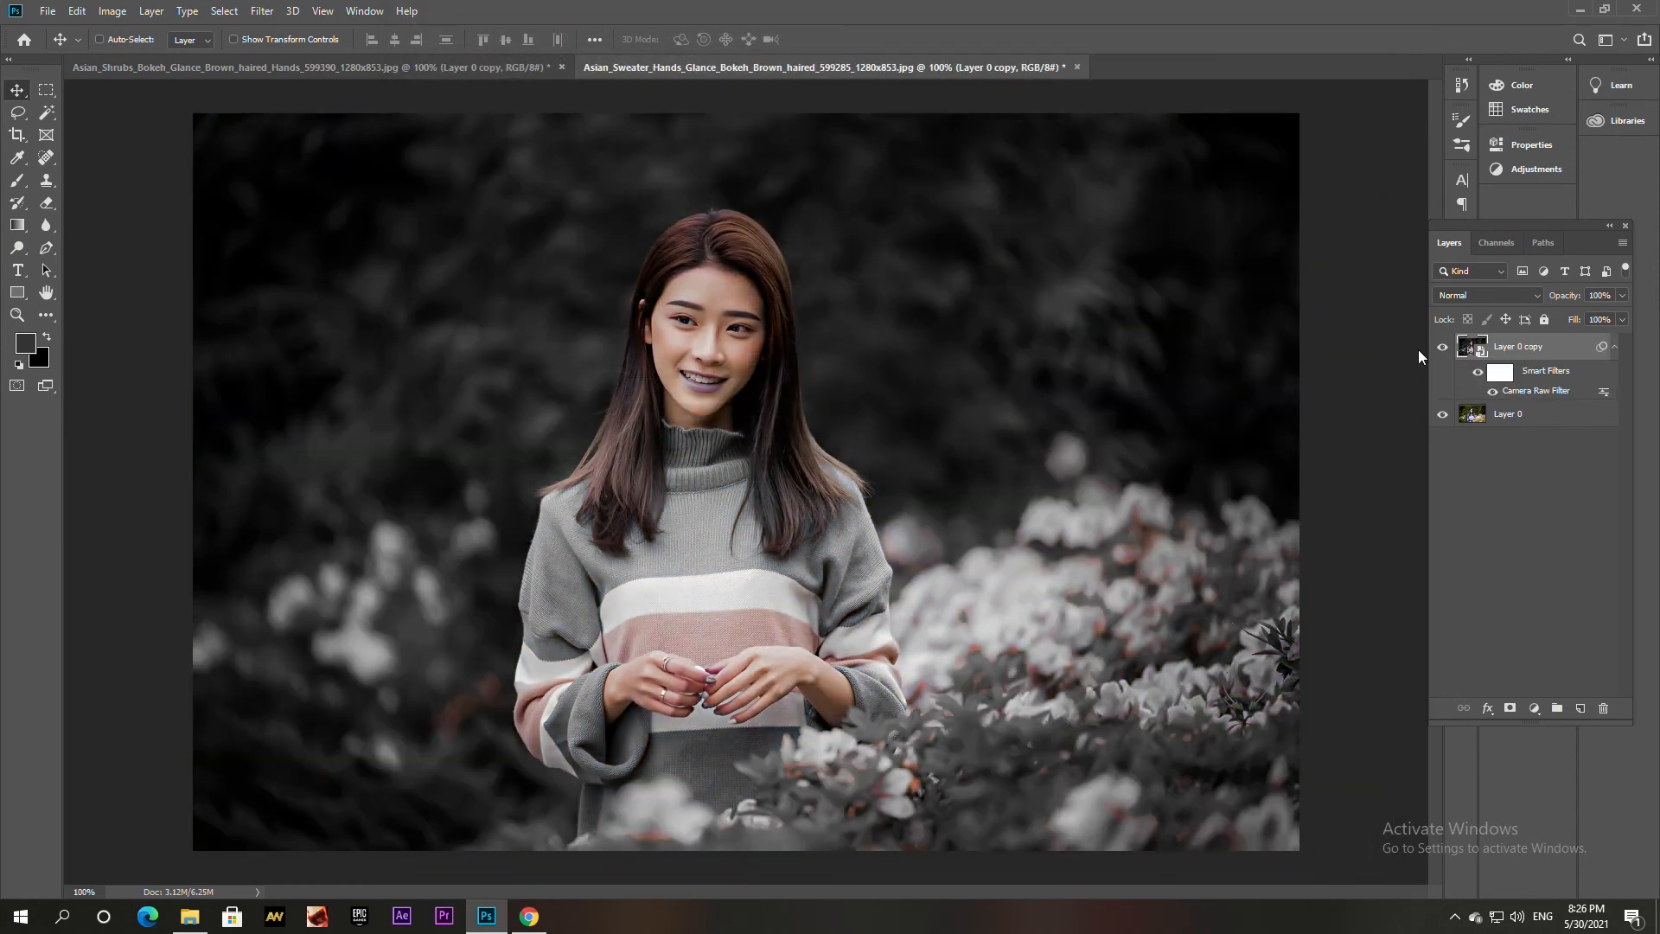
Toggle the visibility of Layer 0 copy to compare the graded photo with the original
{"action": "left_click", "coordinate": [1442, 347]}
{"action": "left_click", "coordinate": [1441, 347]}
{"action": "left_click", "coordinate": [1441, 348]}
{"action": "left_click", "coordinate": [1442, 347]}
Open the umbrella portrait from folder 7 in File Explorer as a new Photoshop document and unlock its background layer
{"action": "left_click", "coordinate": [189, 916]}
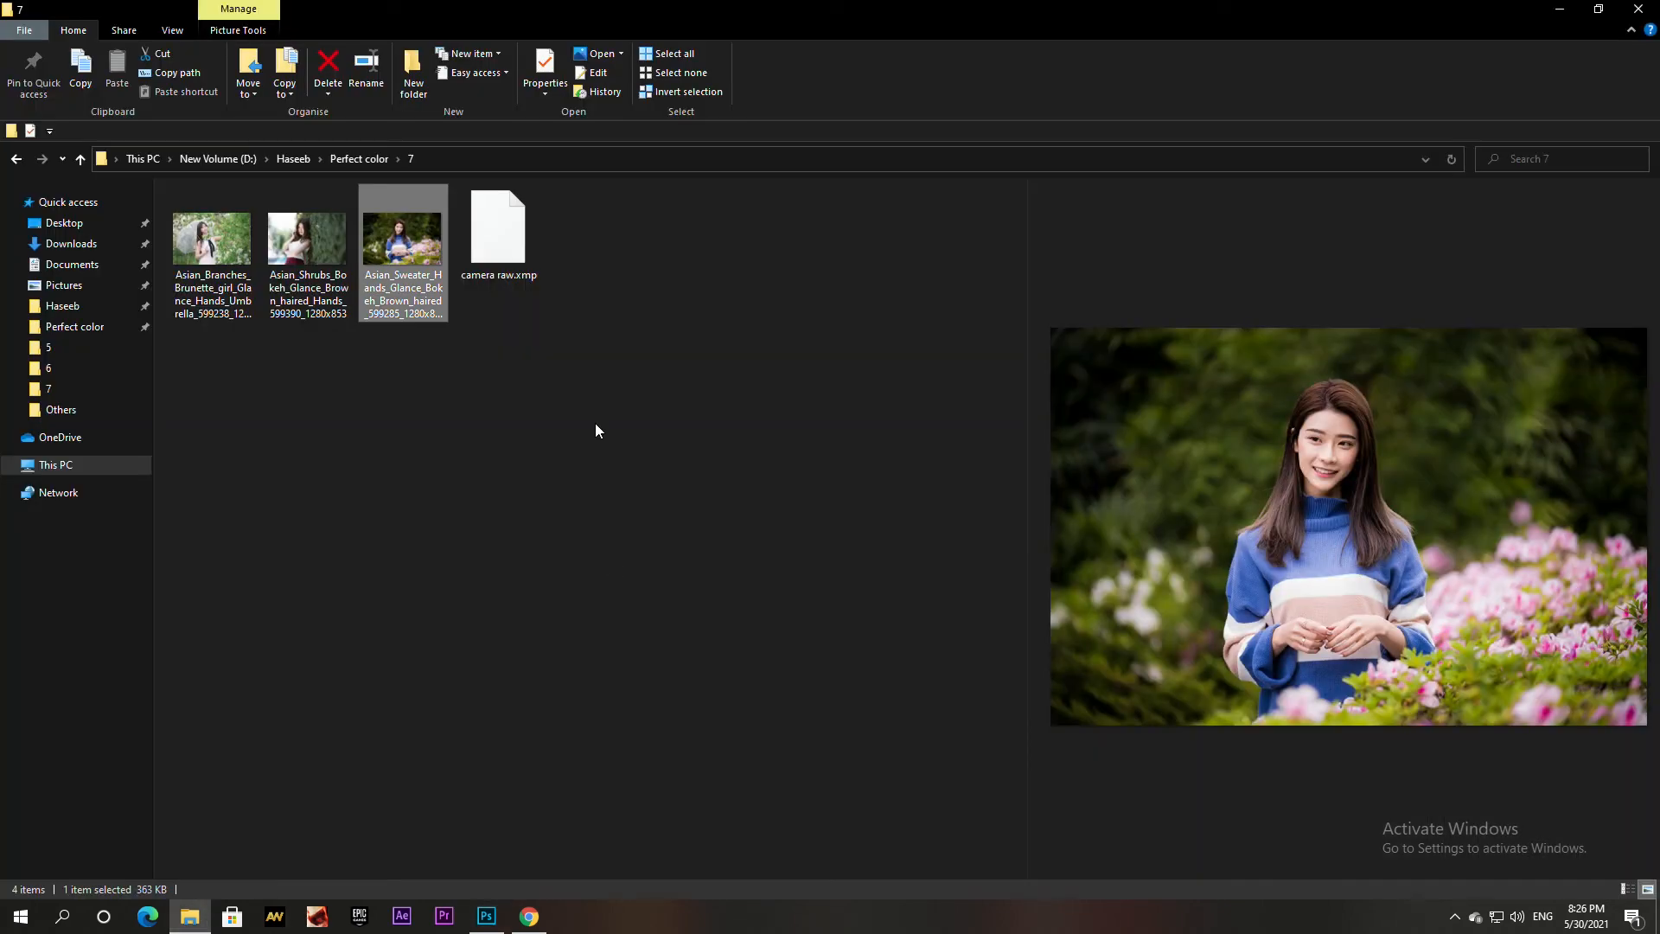
{"action": "left_click", "coordinate": [224, 246]}
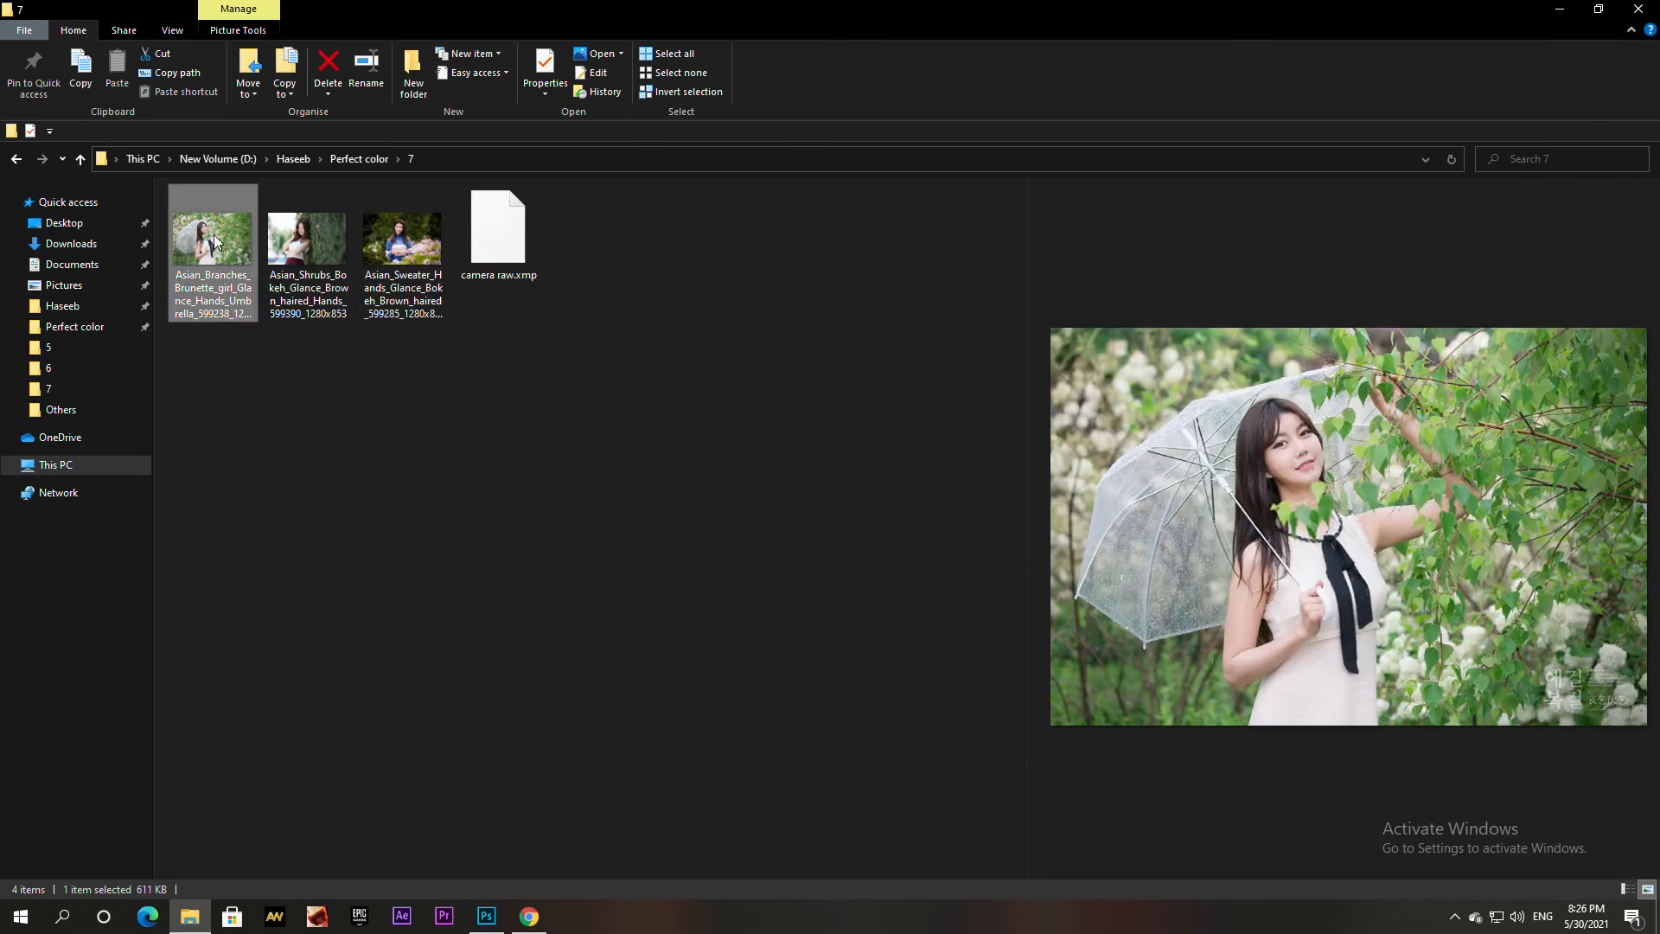
{"action": "left_click", "coordinate": [486, 915]}
{"action": "left_click_drag", "start_coordinate": [486, 915], "coordinate": [915, 80]}
{"action": "left_click", "coordinate": [1600, 344]}
Duplicate Layer 0 under the default copy name and convert the duplicate to a Smart Object
{"action": "right_click", "coordinate": [1570, 347]}
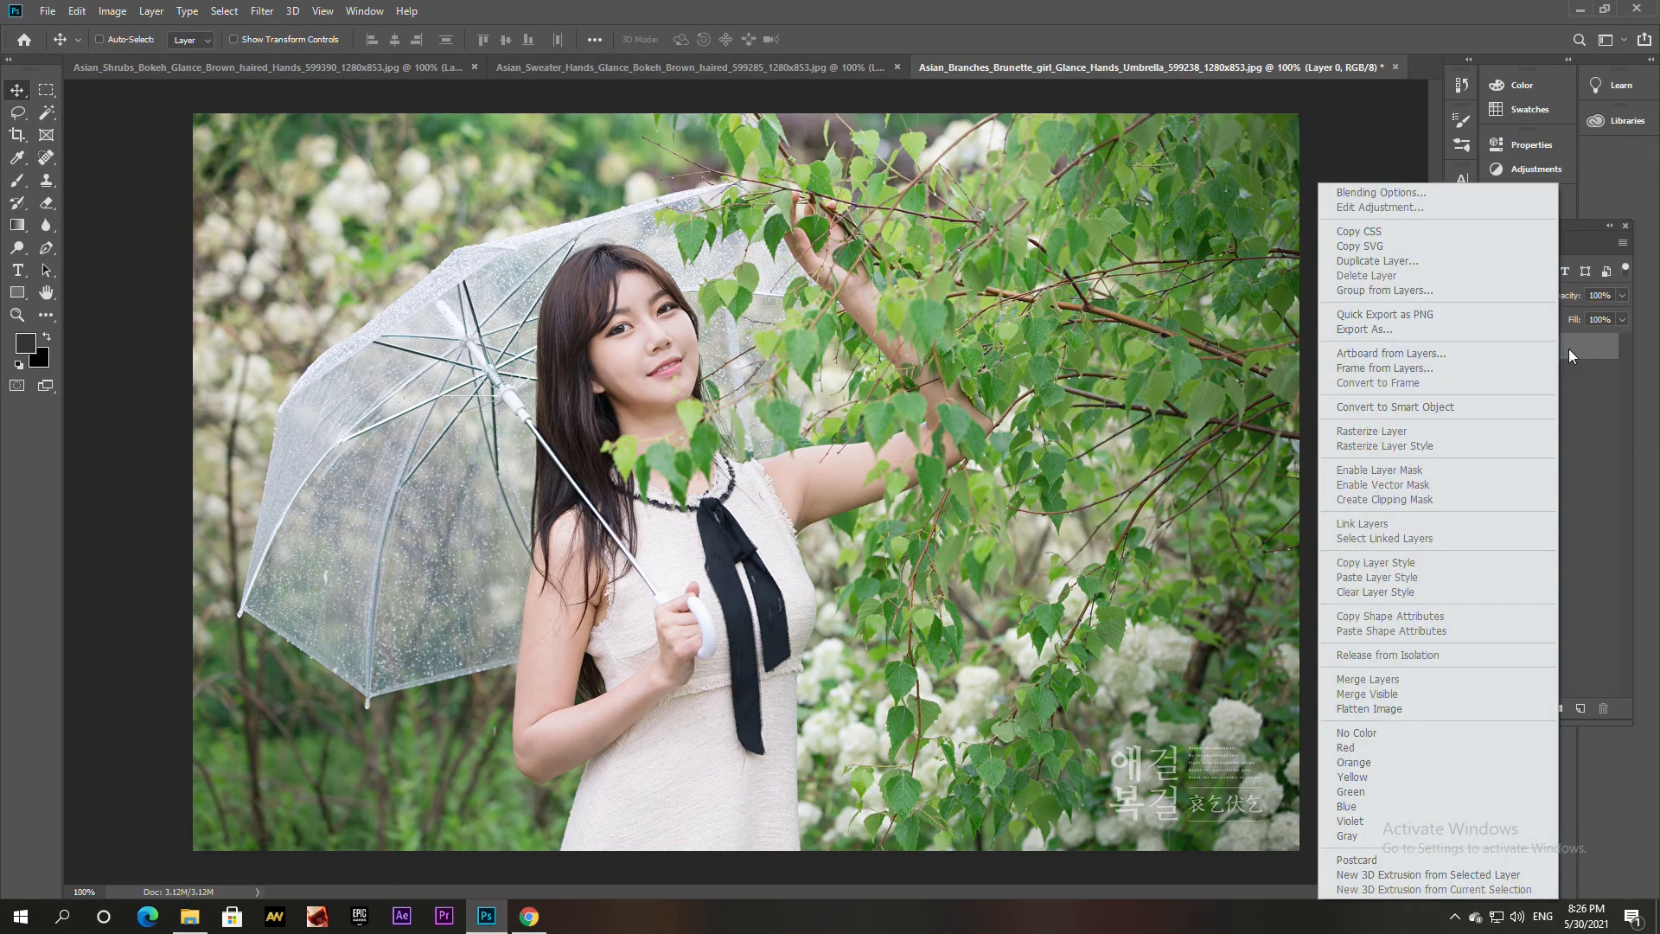
{"action": "left_click", "coordinate": [1383, 261]}
{"action": "left_click", "coordinate": [977, 251]}
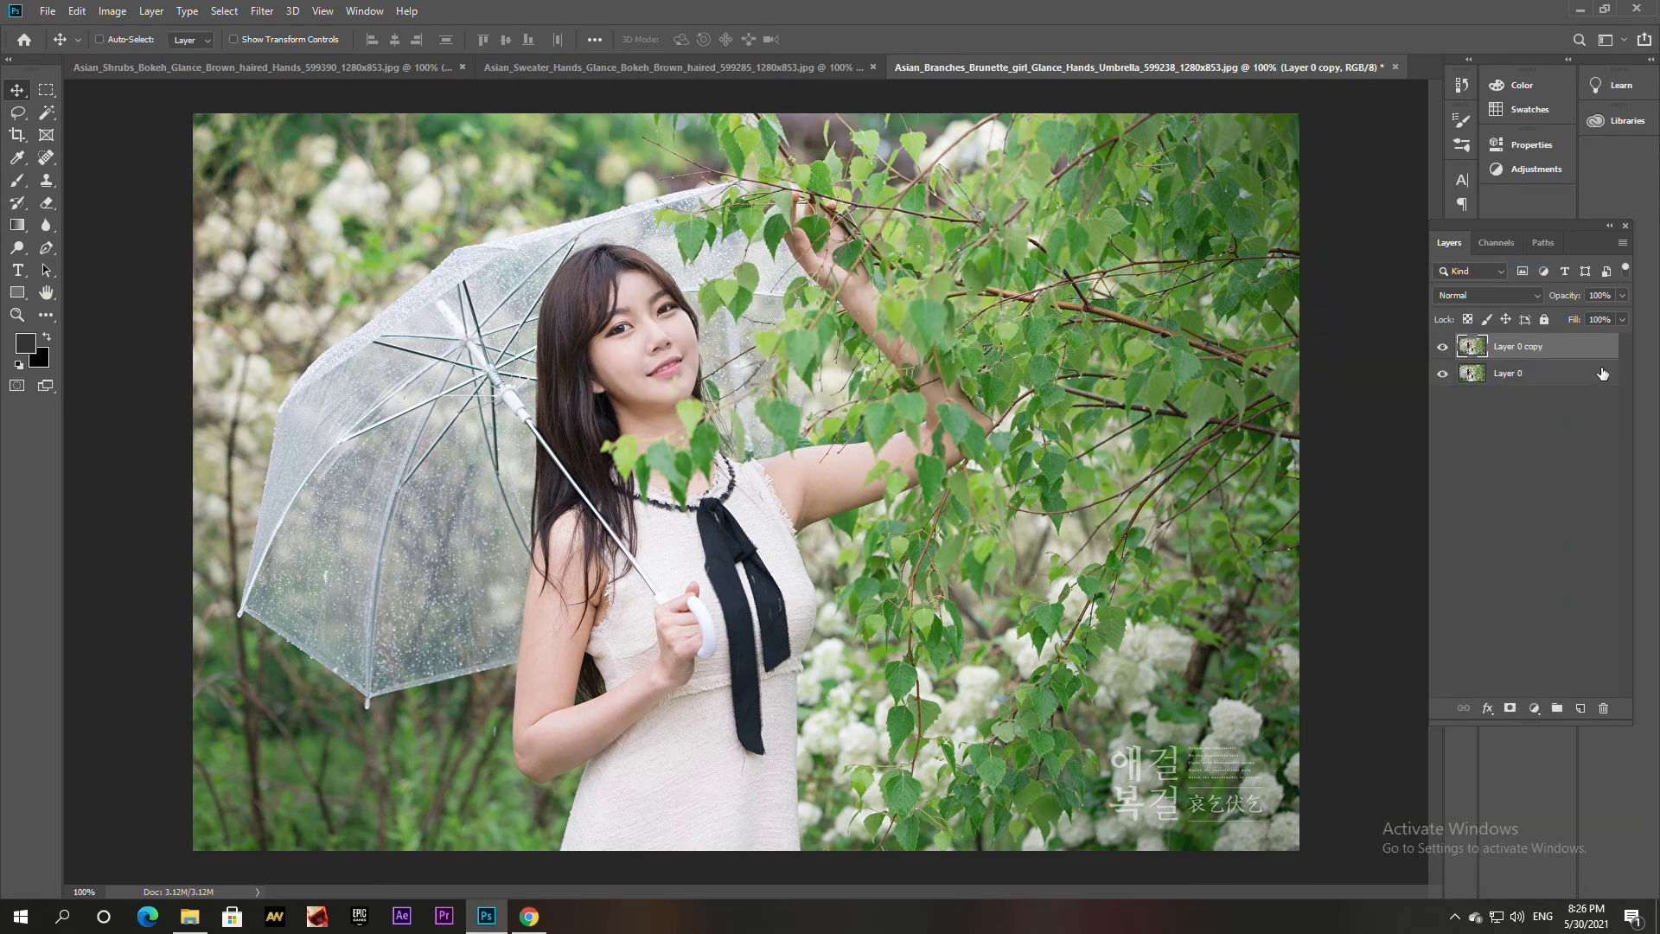
{"action": "right_click", "coordinate": [1570, 353]}
{"action": "left_click", "coordinate": [1468, 407]}
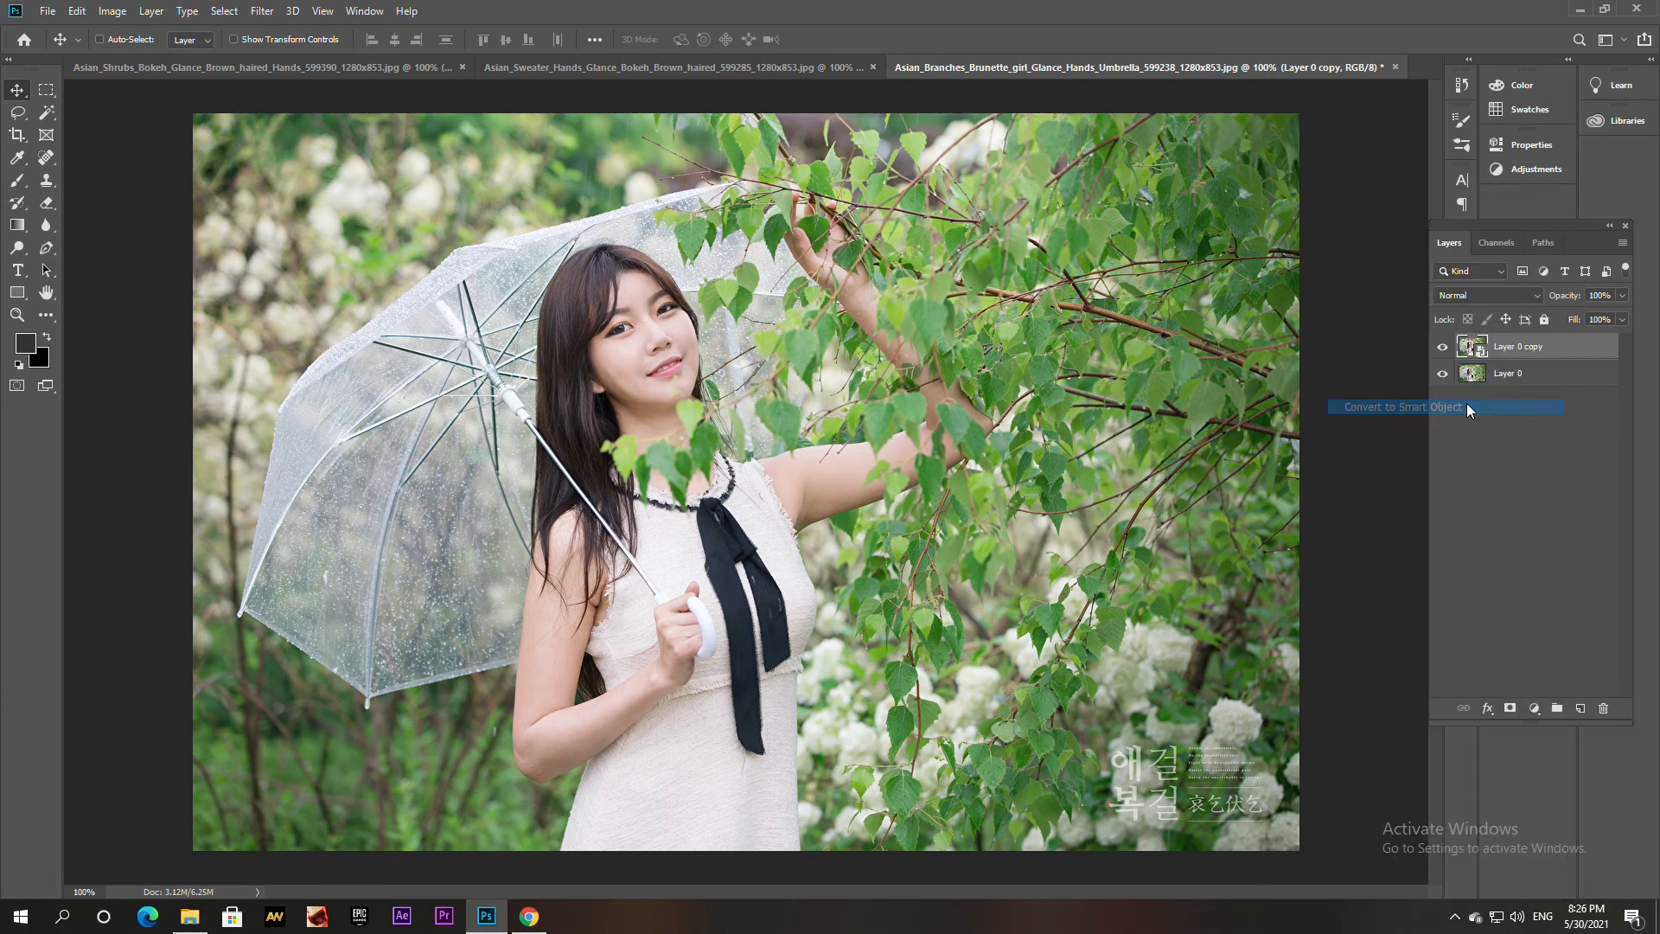
Start the Camera Raw Filter on Layer 0 copy and load the saved settings file camera raw.xmp
{"action": "left_click", "coordinate": [262, 10]}
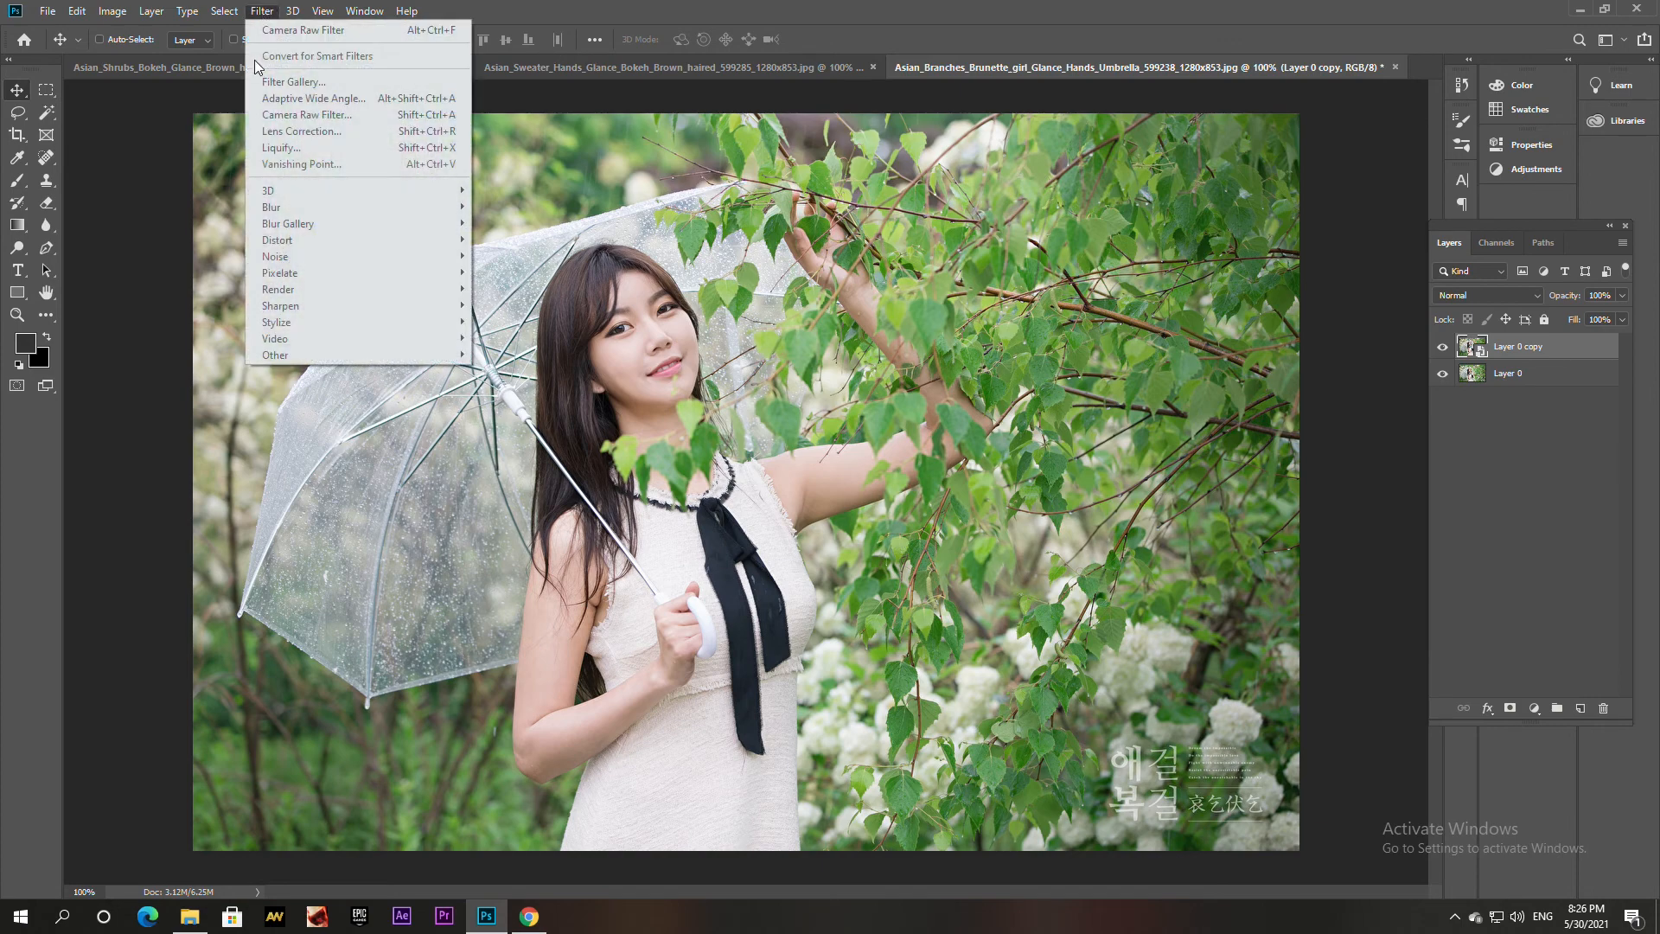
{"action": "left_click", "coordinate": [340, 117]}
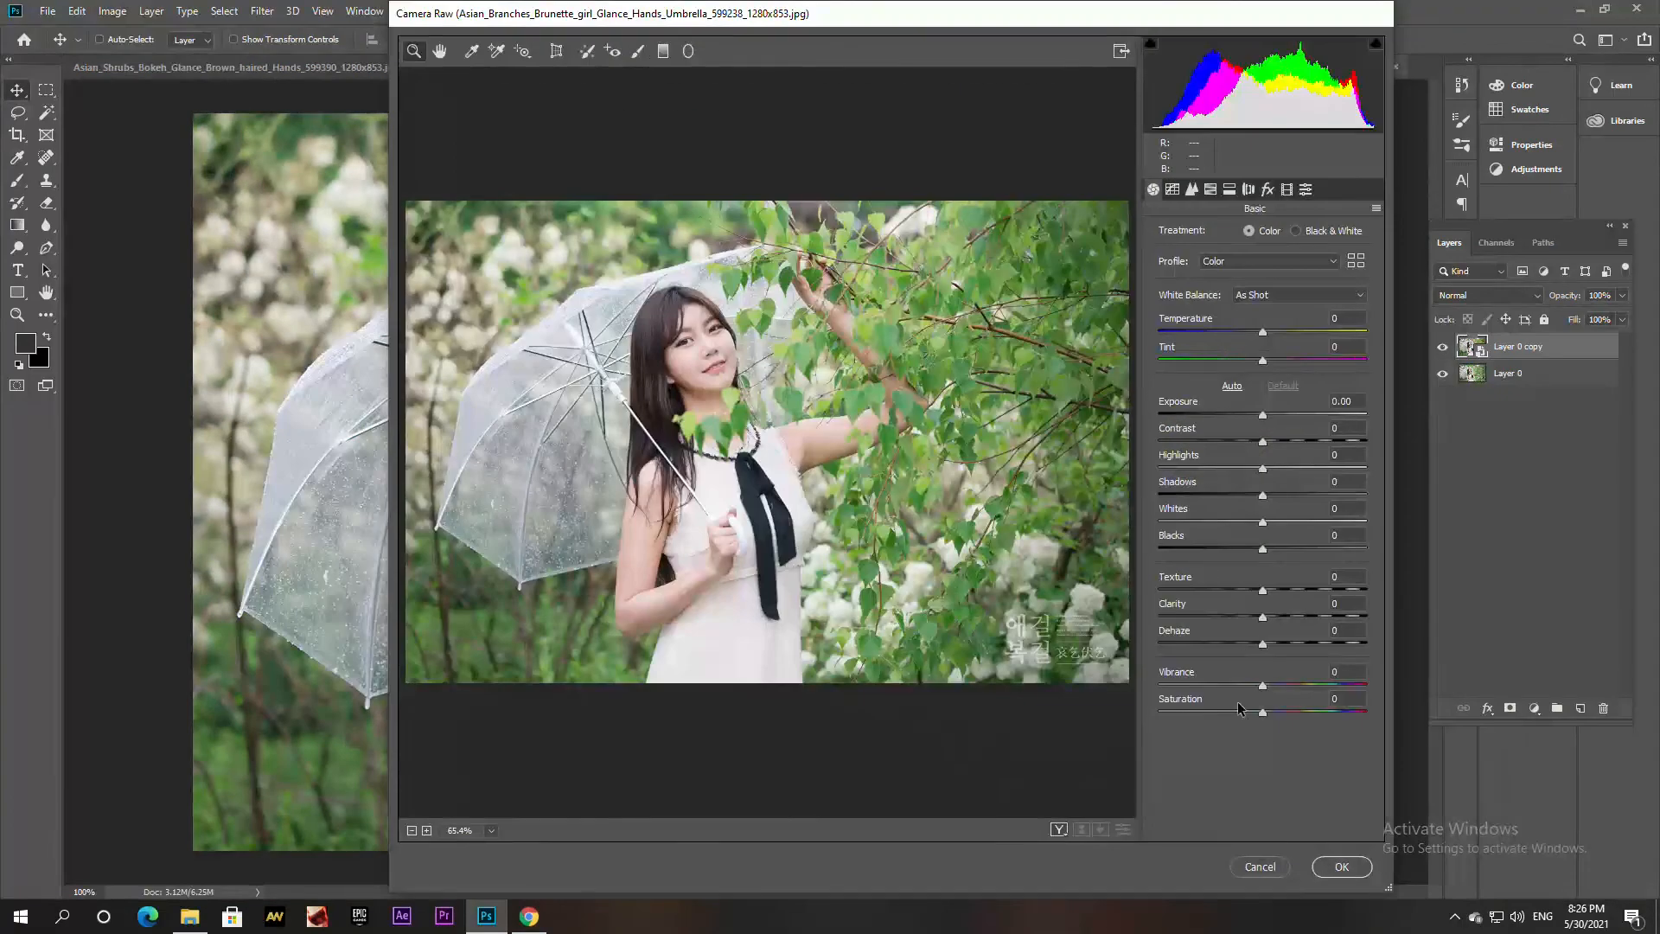
{"action": "left_click", "coordinate": [1377, 210]}
{"action": "left_click", "coordinate": [1419, 333]}
{"action": "left_click", "coordinate": [618, 153]}
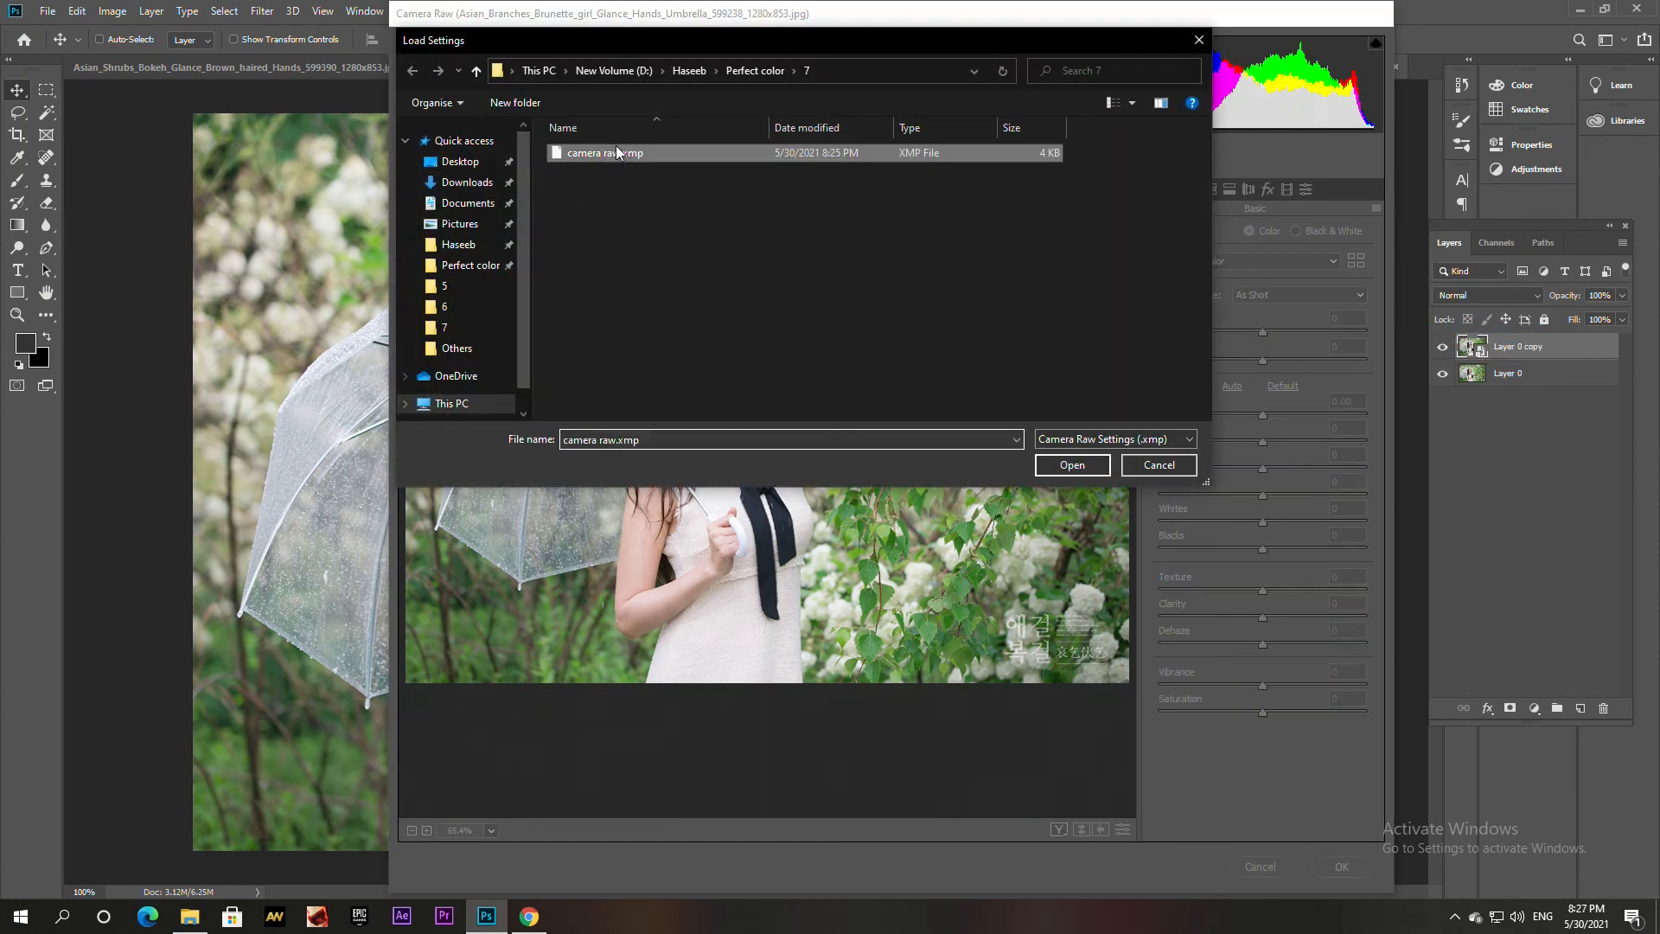
{"action": "left_click", "coordinate": [1043, 460]}
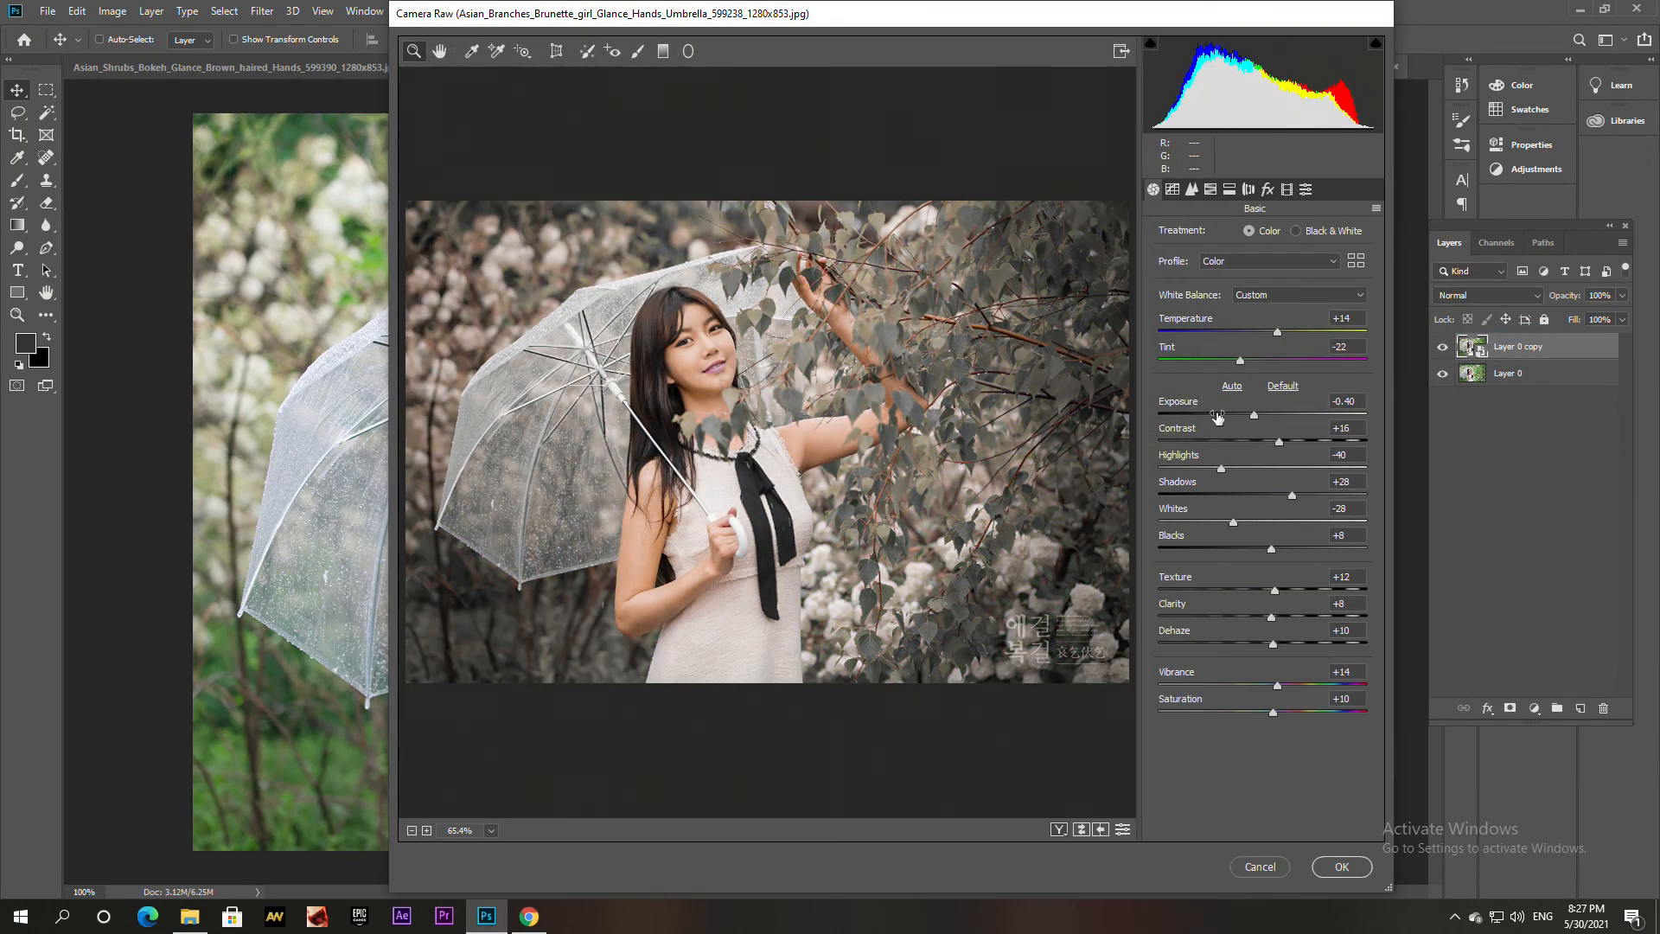
Set the HSL saturation of the Yellows to -100 and the Temperature to +6
{"action": "left_click", "coordinate": [1210, 191]}
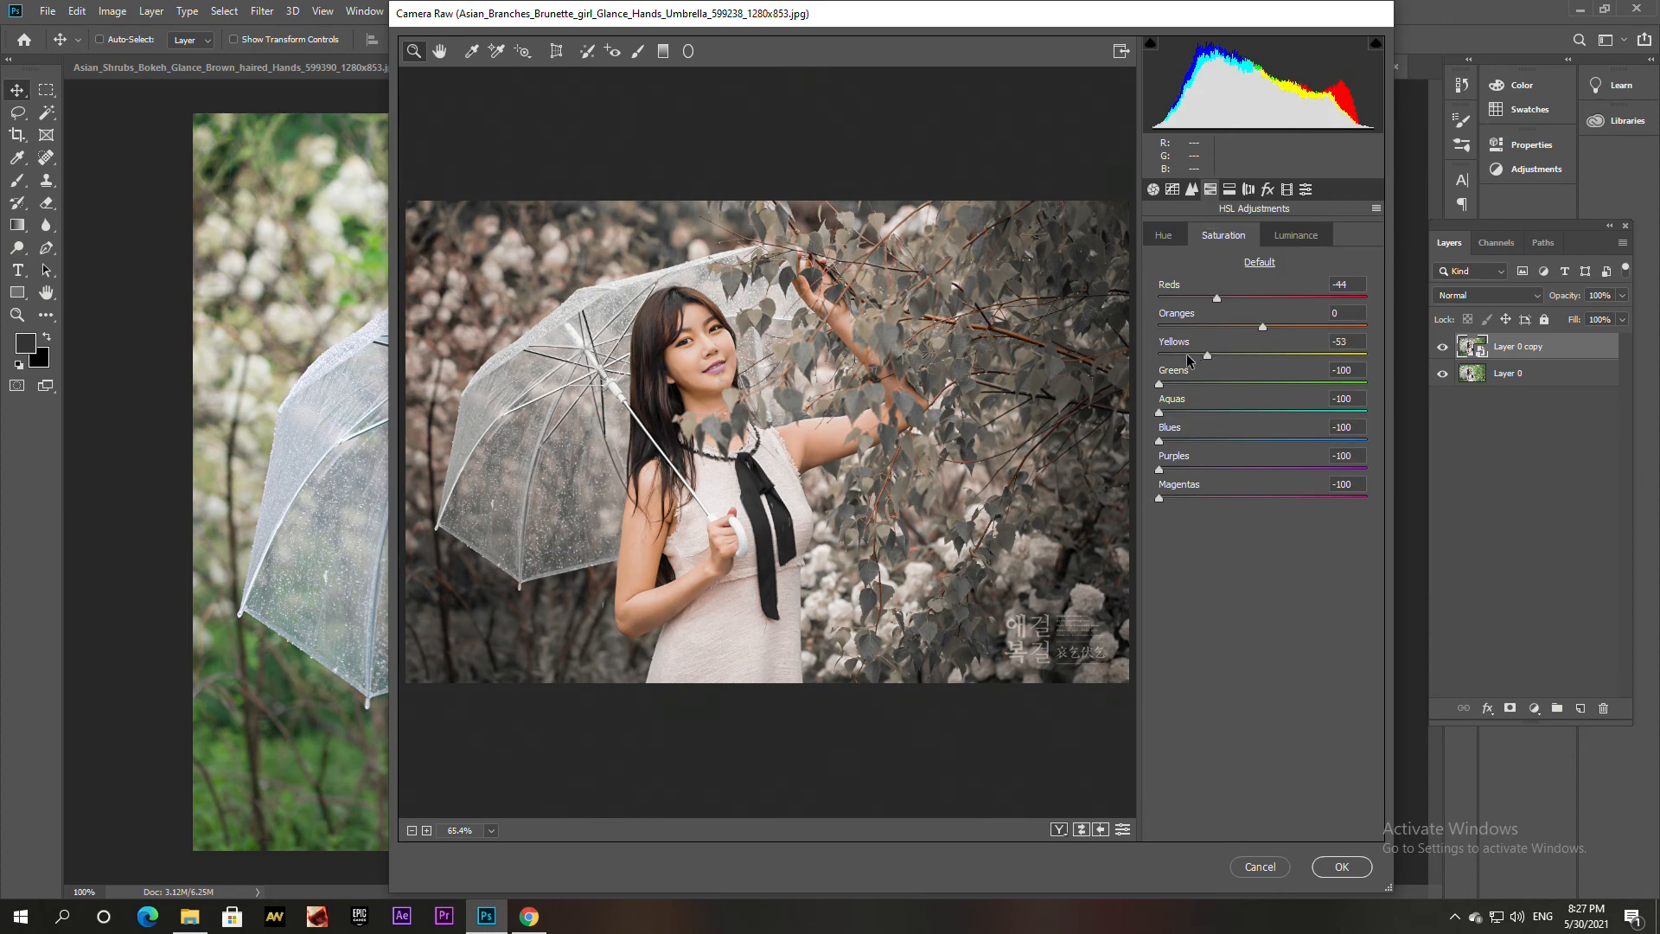
{"action": "left_click", "coordinate": [1153, 189]}
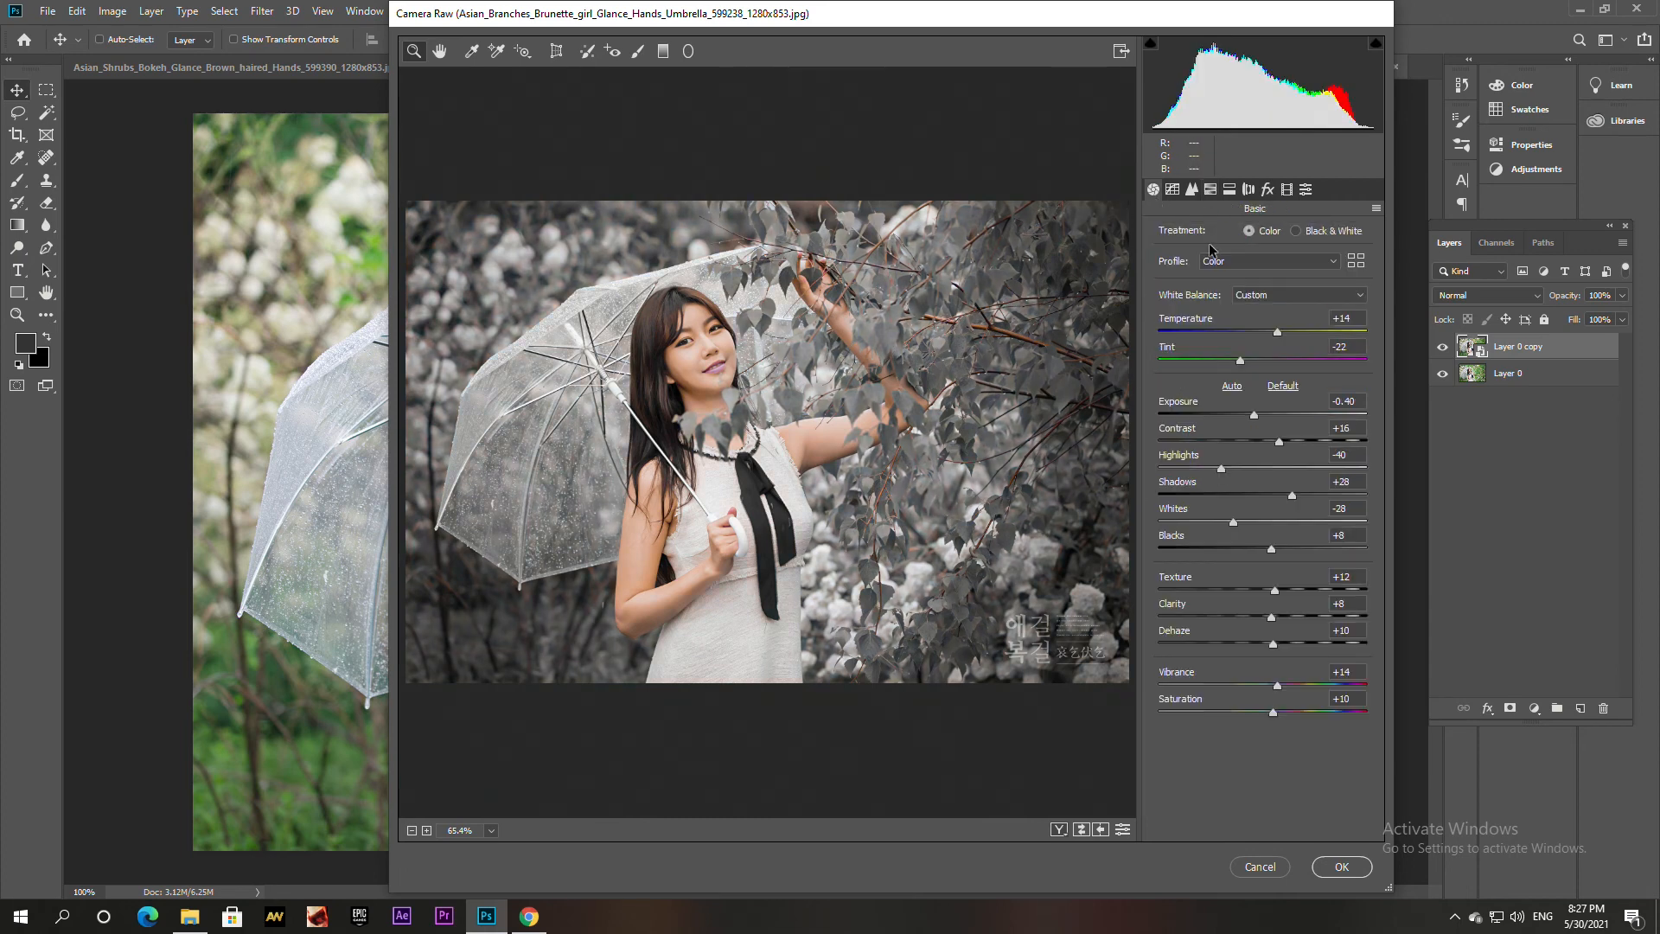
{"action": "left_click_drag", "start_coordinate": [1277, 335], "coordinate": [1269, 337]}
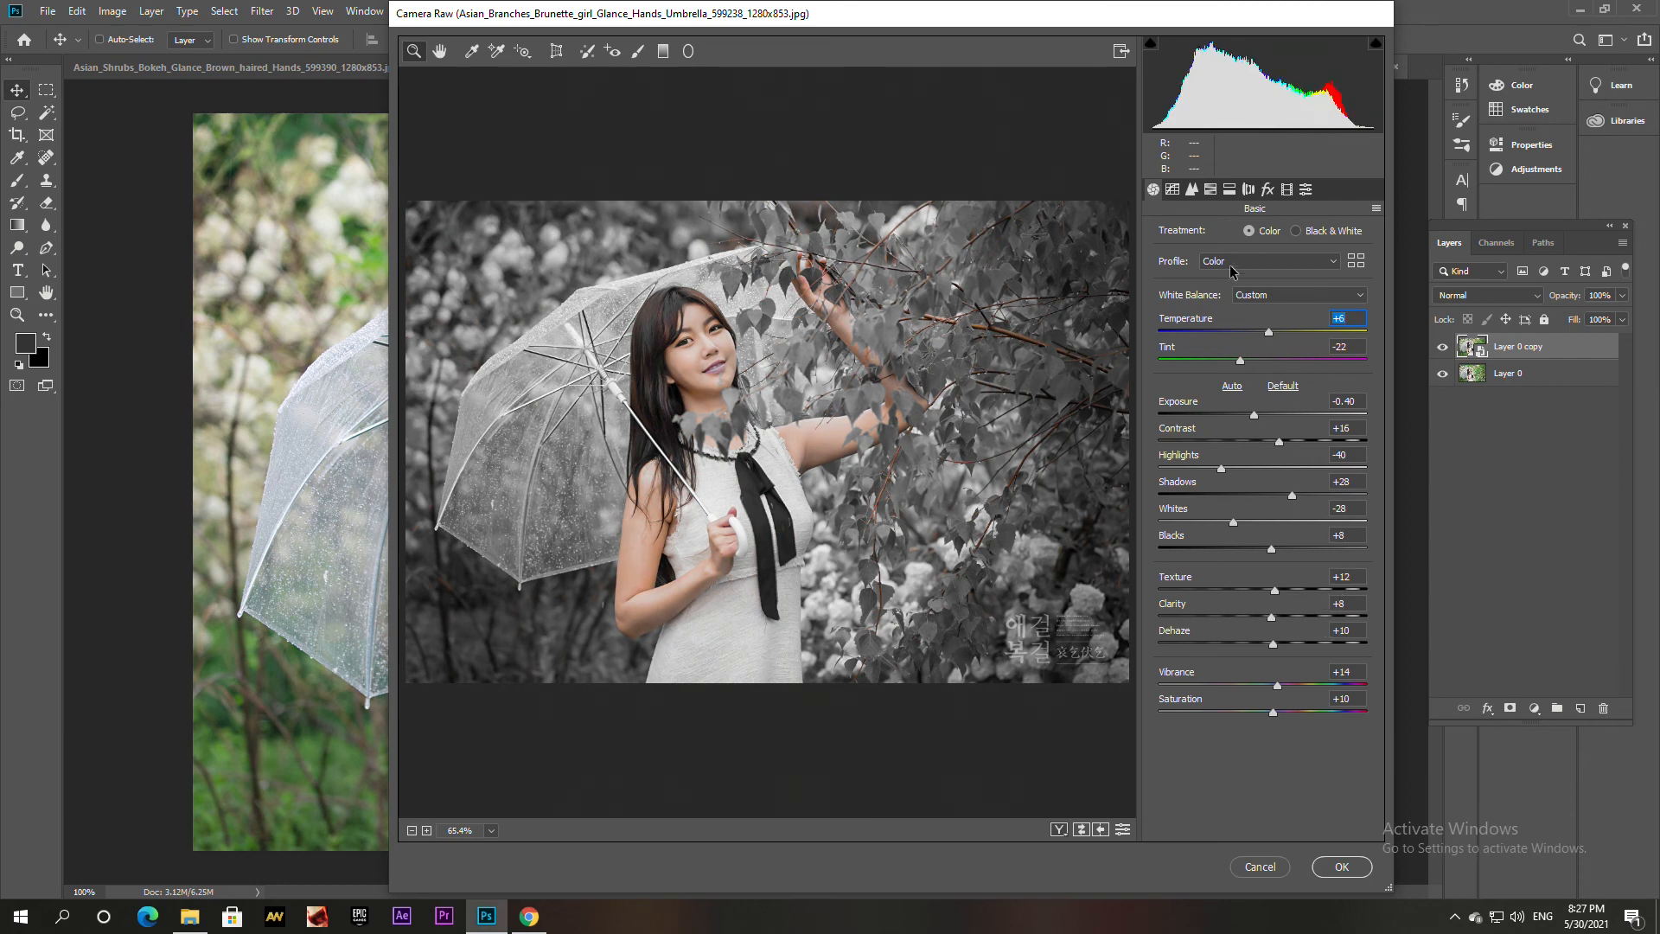
Raise the Noise Reduction Luminance slightly and lower the HSL saturation of the Oranges a little
{"action": "left_click", "coordinate": [1192, 190]}
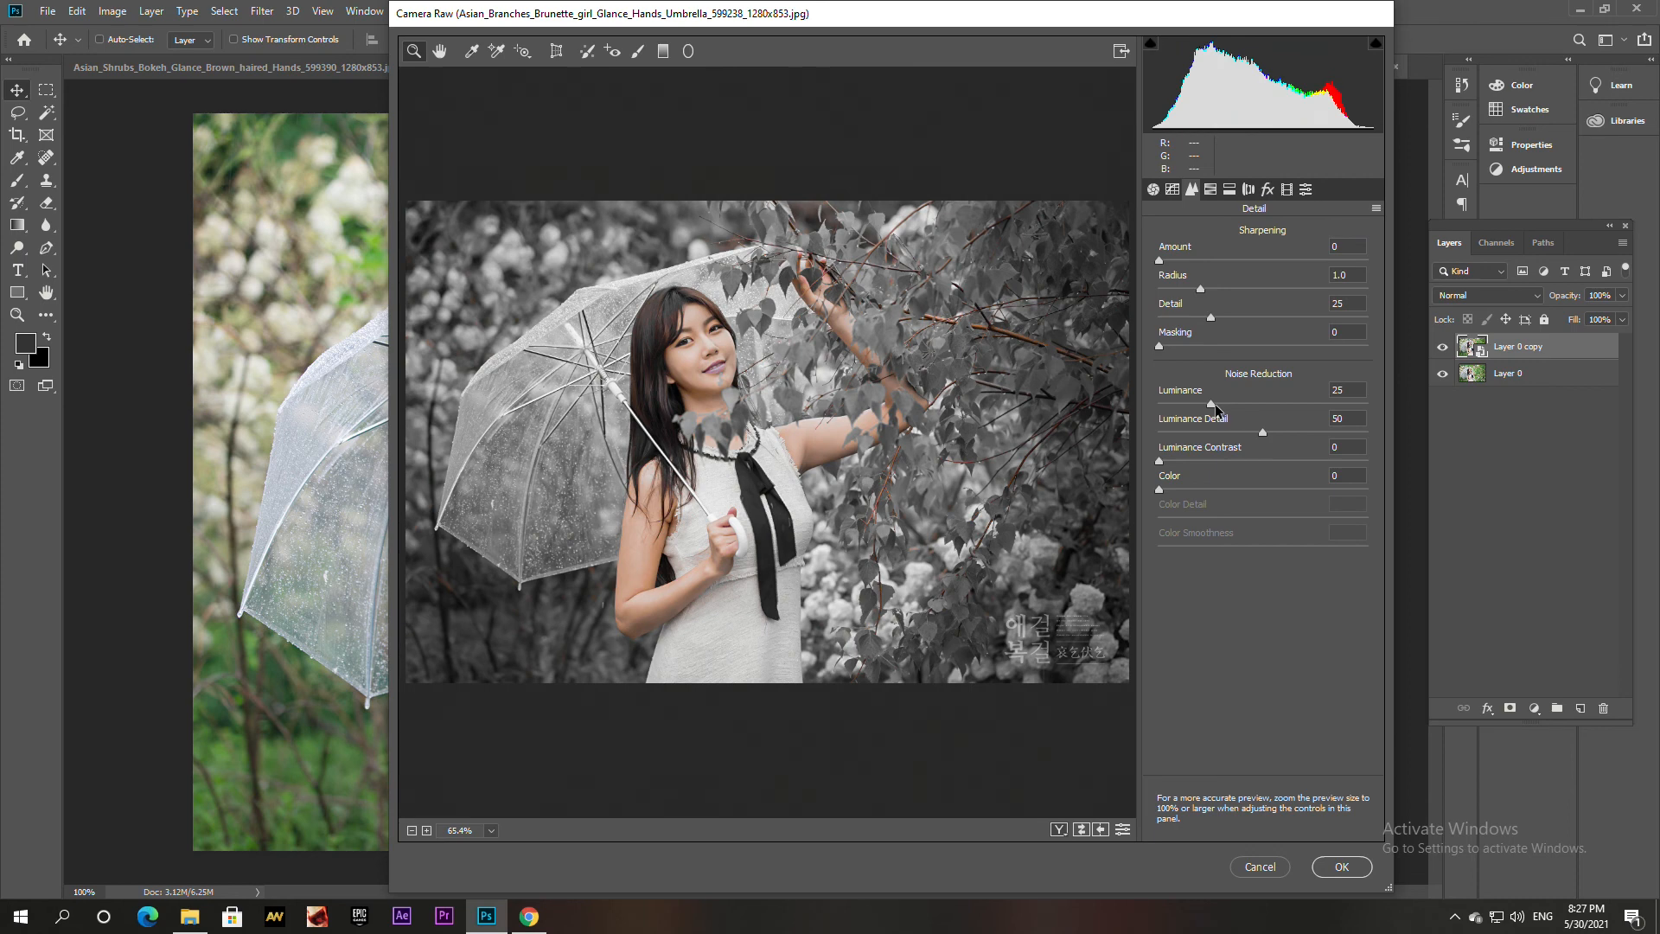
{"action": "left_click_drag", "start_coordinate": [1214, 405], "coordinate": [1222, 407]}
{"action": "left_click", "coordinate": [1212, 190]}
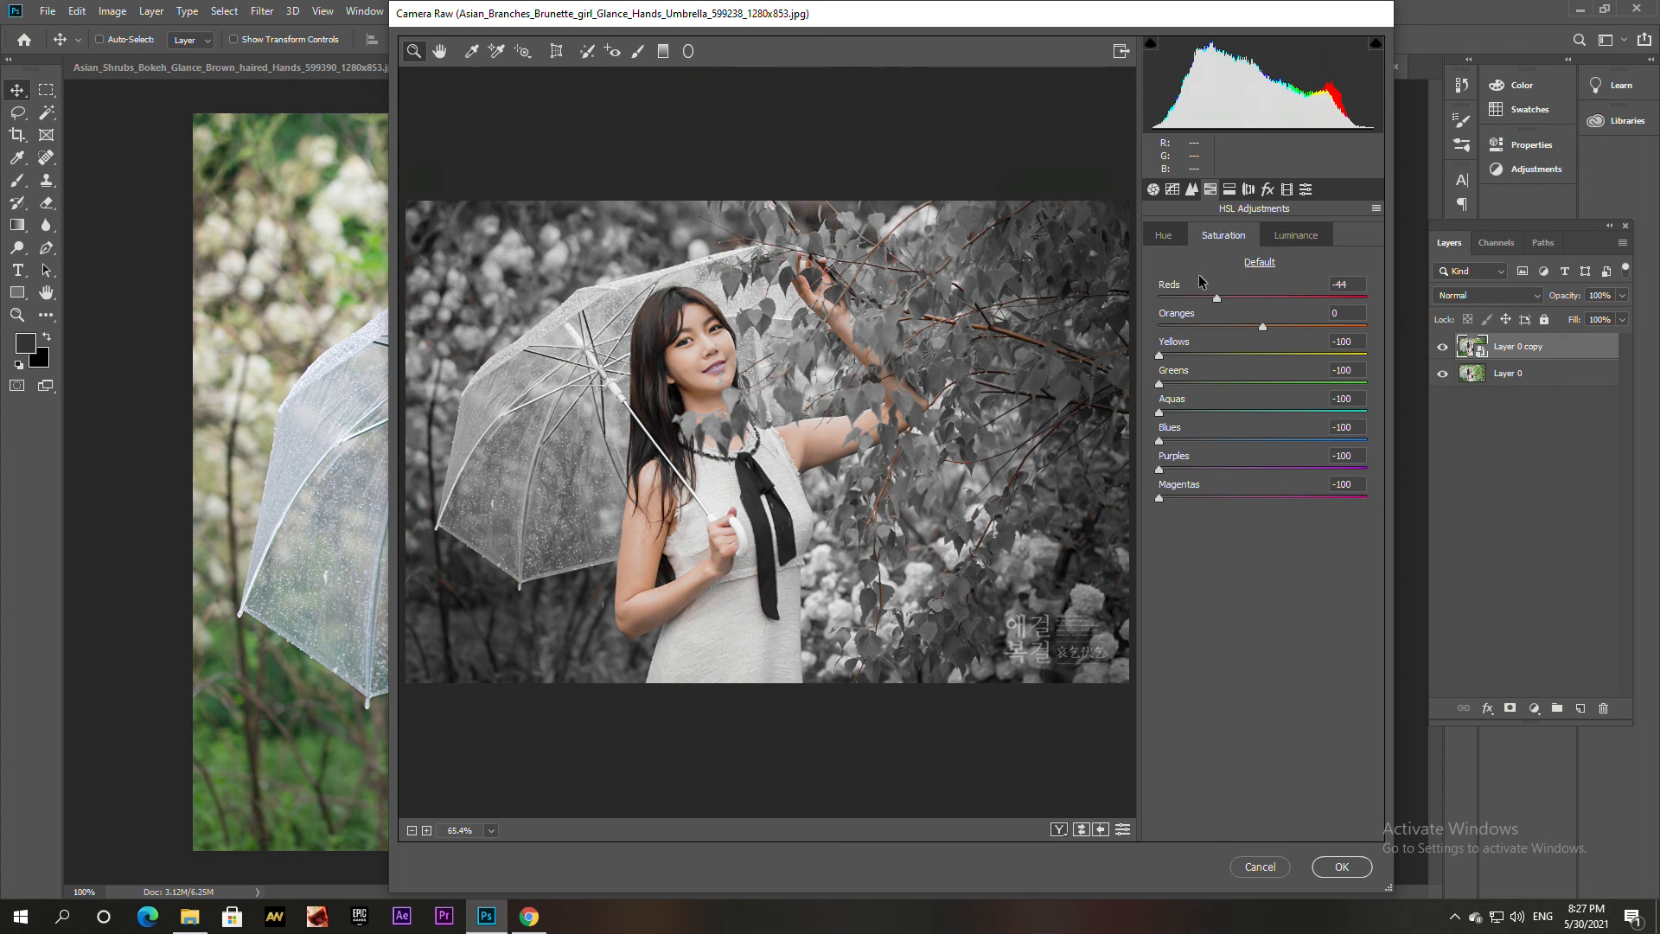
{"action": "left_click_drag", "start_coordinate": [1262, 328], "coordinate": [1242, 331]}
{"action": "left_click", "coordinate": [1163, 238]}
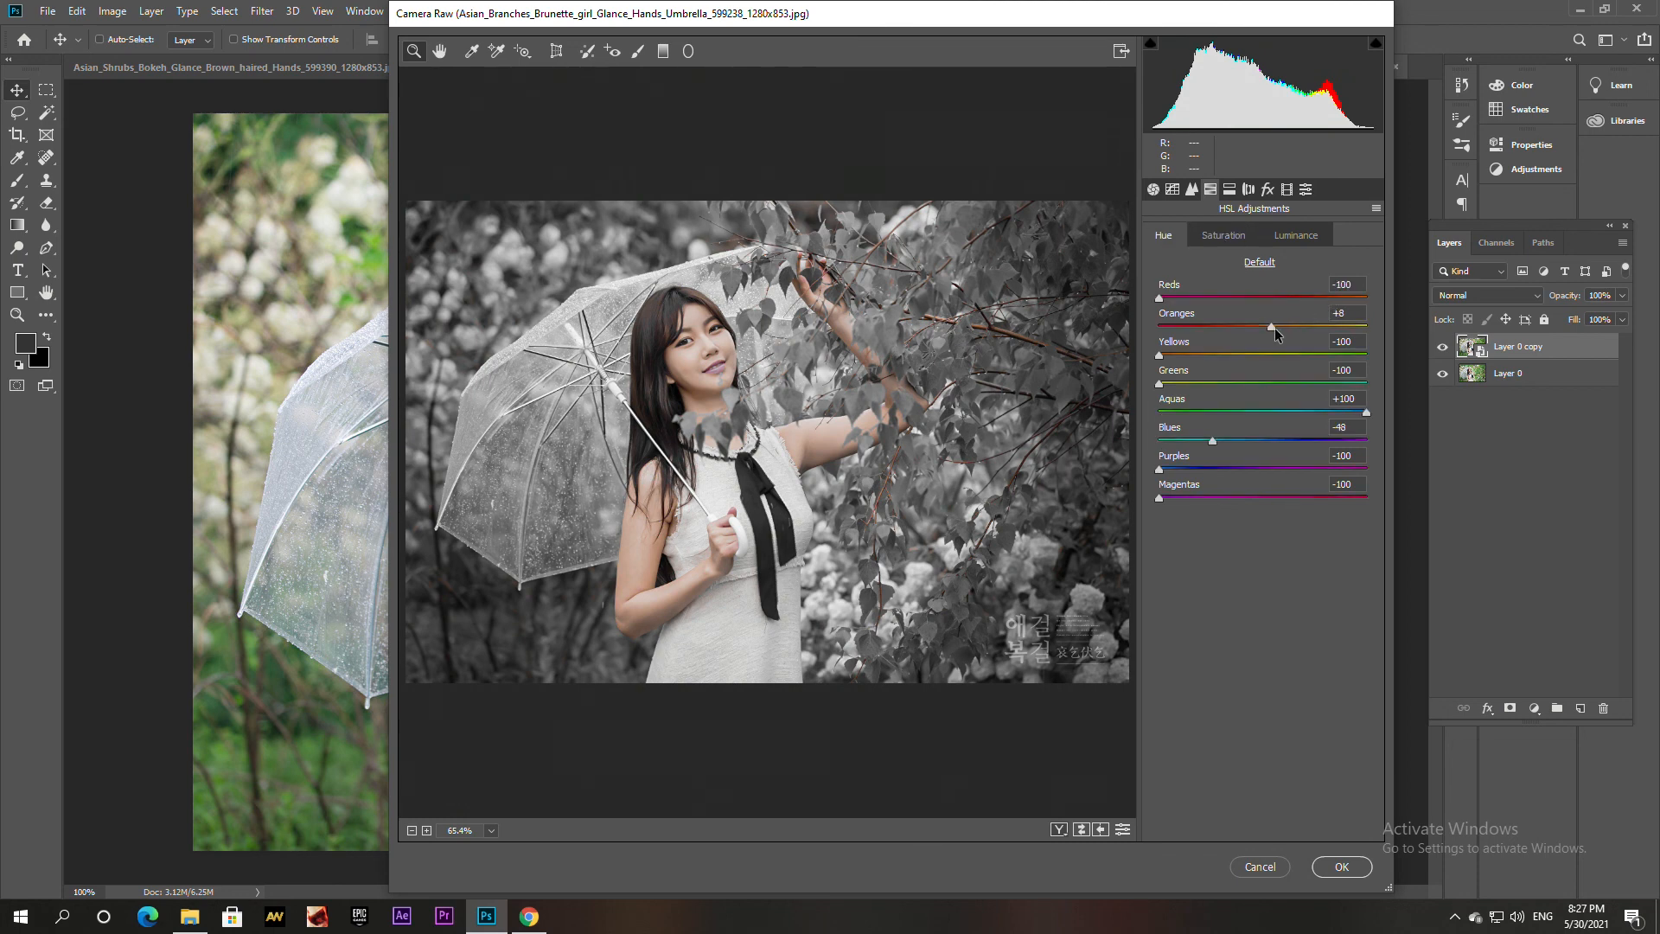
Try a slightly higher Tint and undo it, then apply the Camera Raw Filter
{"action": "left_click", "coordinate": [1159, 198]}
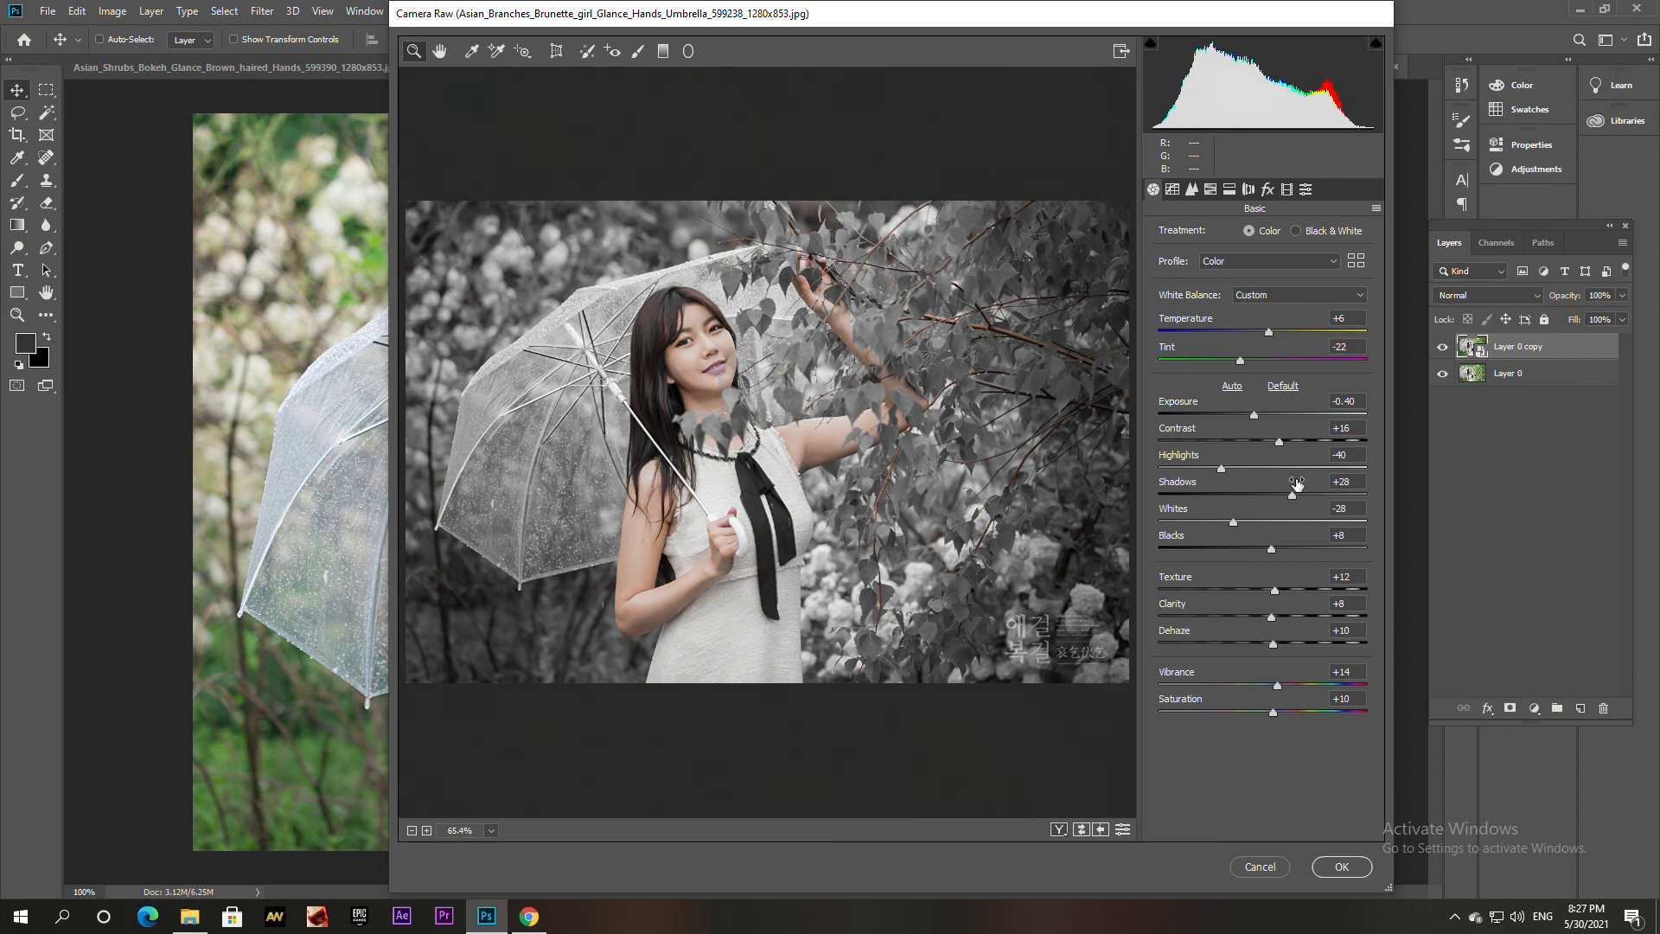
{"action": "left_click_drag", "start_coordinate": [1242, 361], "coordinate": [1248, 339]}
{"action": "key", "text": "ctrl+z"}
{"action": "left_click", "coordinate": [1343, 867]}
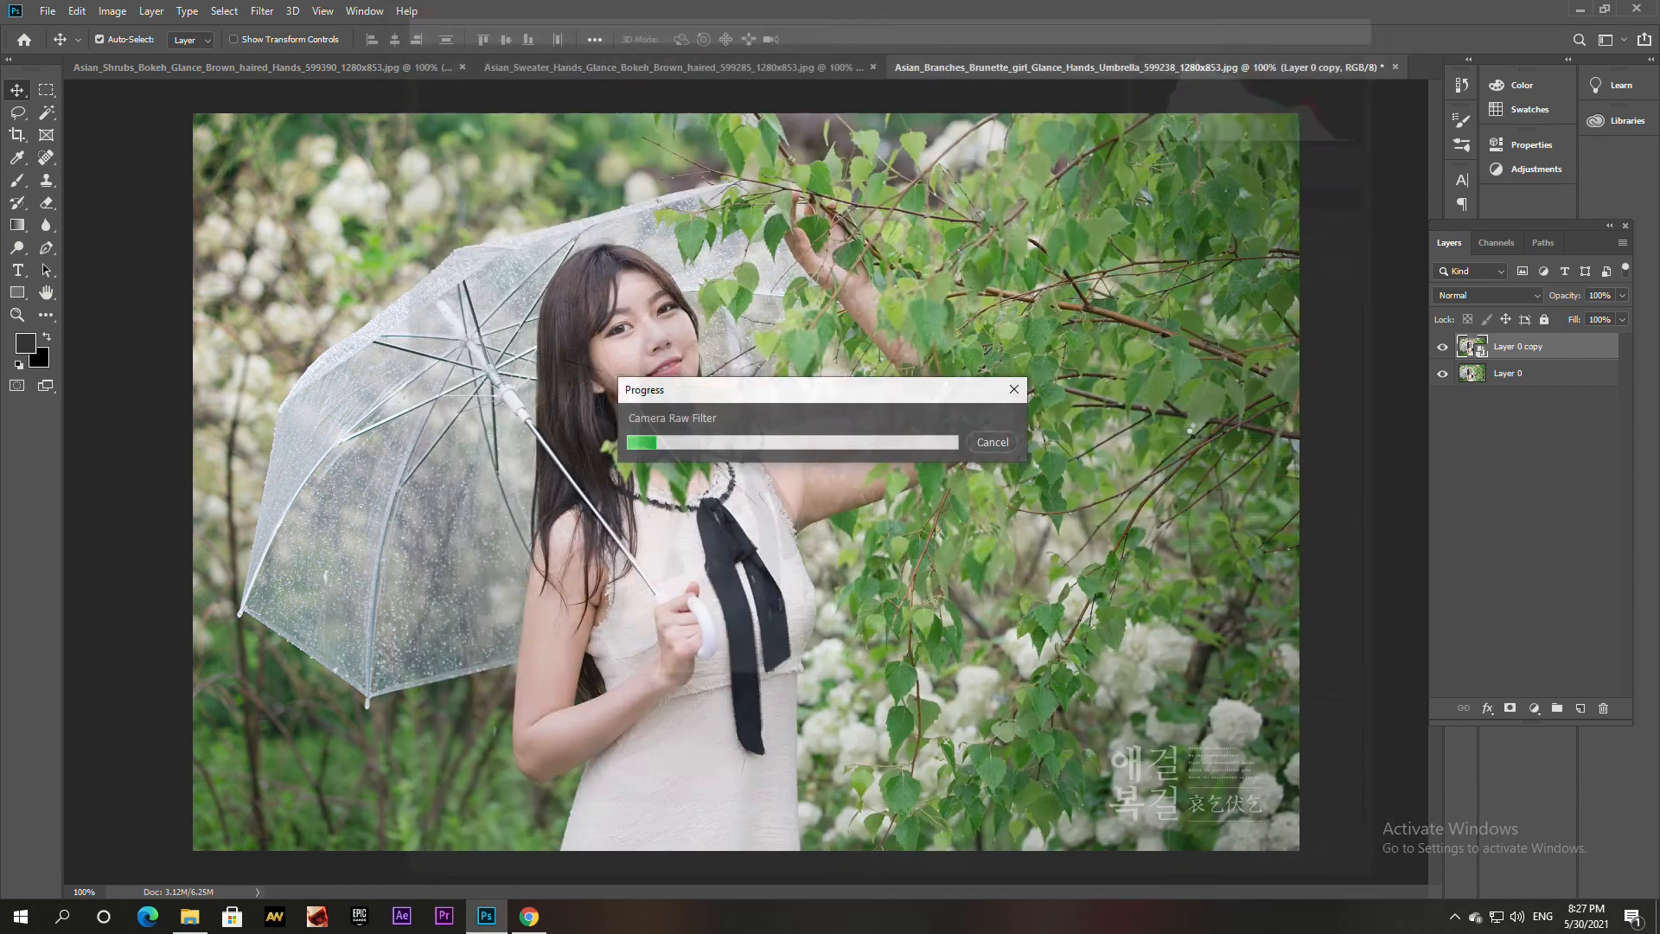